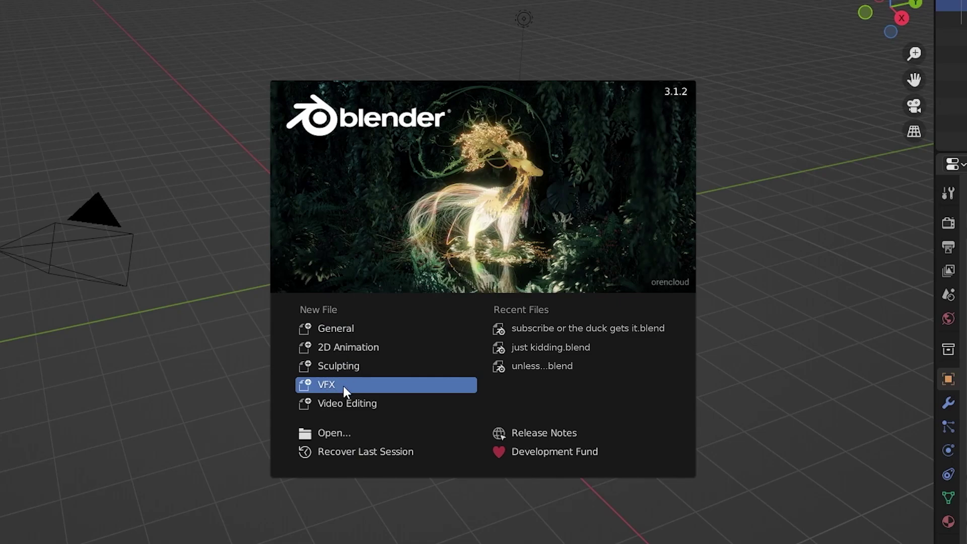
Start a VFX project, set correlation to 0.9, then detect features and track them forward.
click(343, 386)
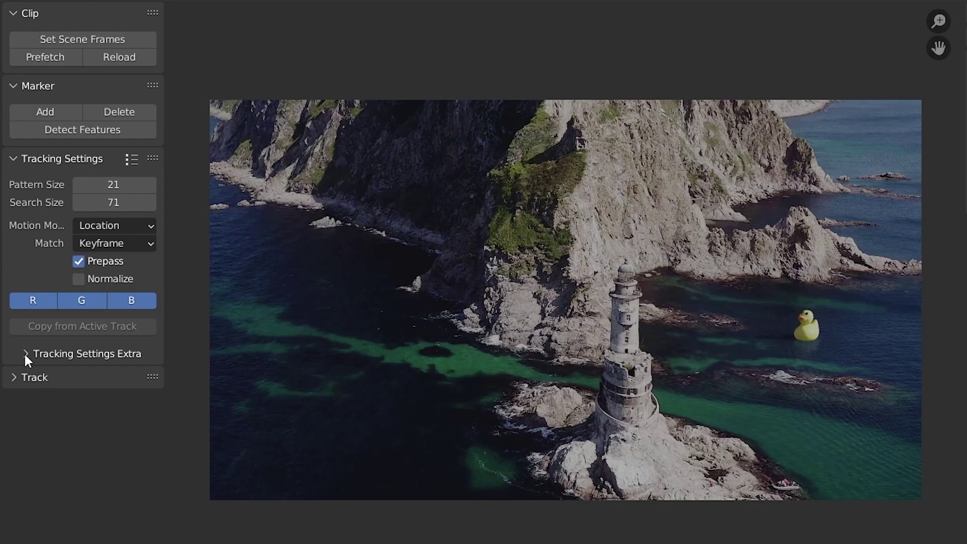
click(26, 354)
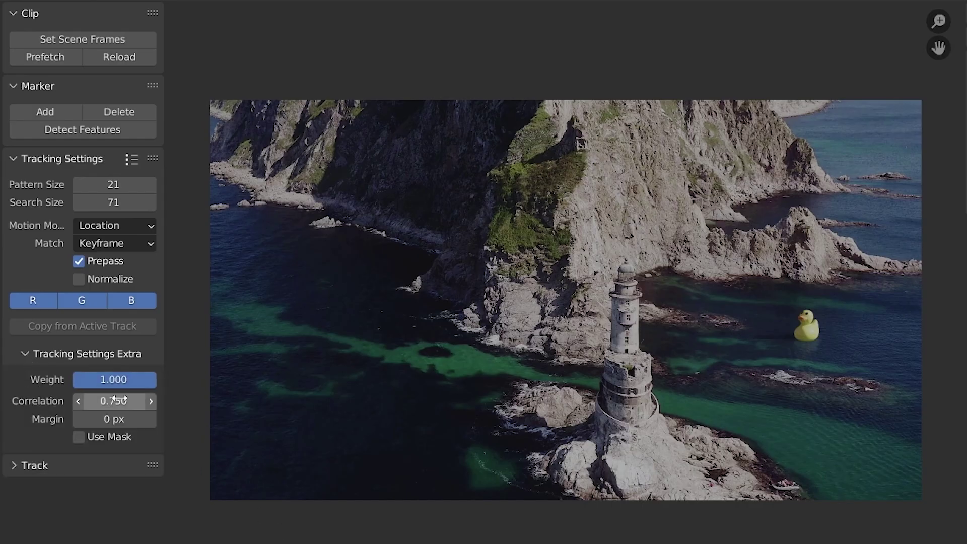
click(102, 129)
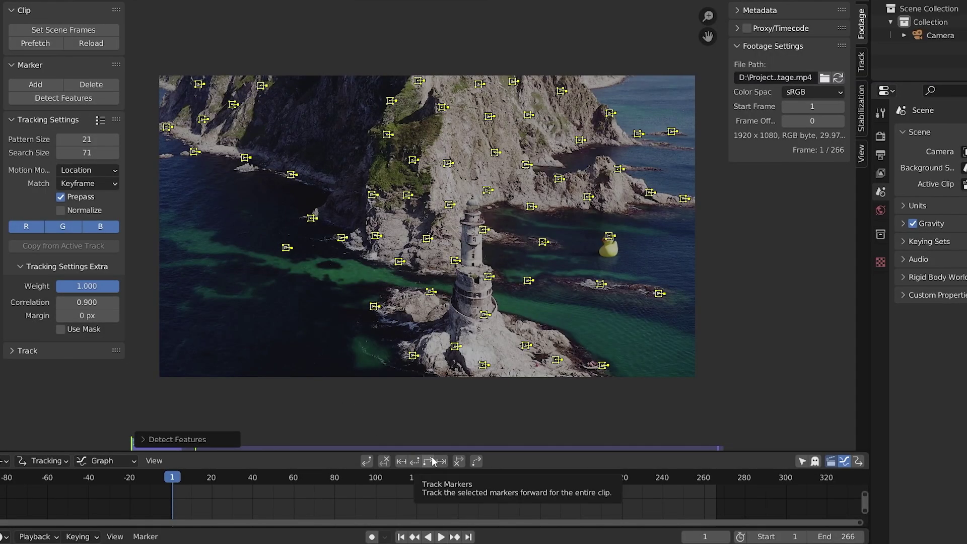
click(434, 462)
click(441, 537)
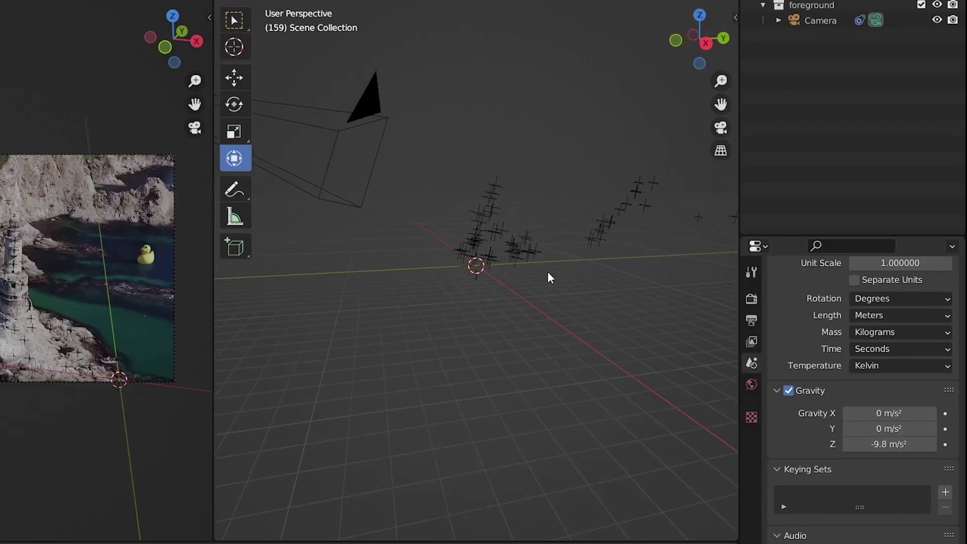
Add a plane and lift it above the water in side view.
key(shift+a)
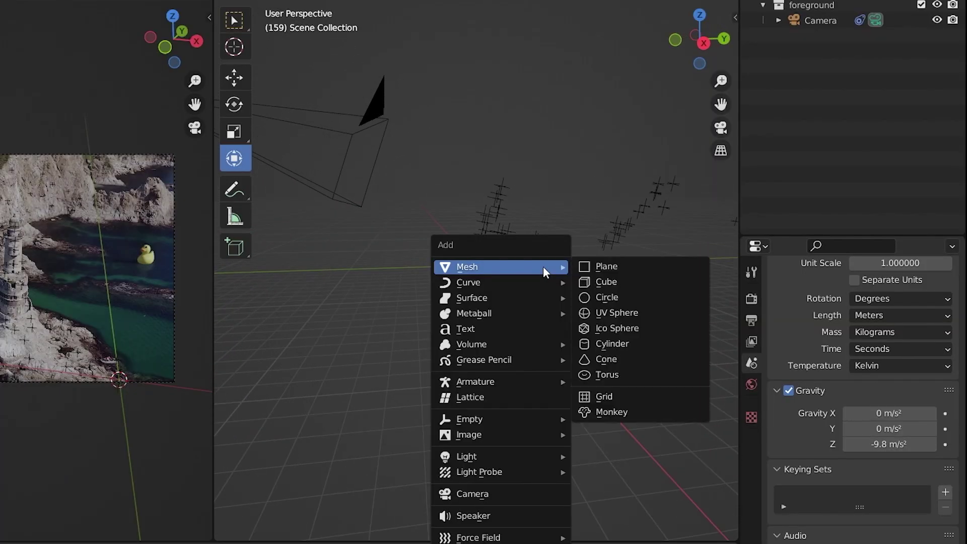
click(597, 267)
key(KP_3)
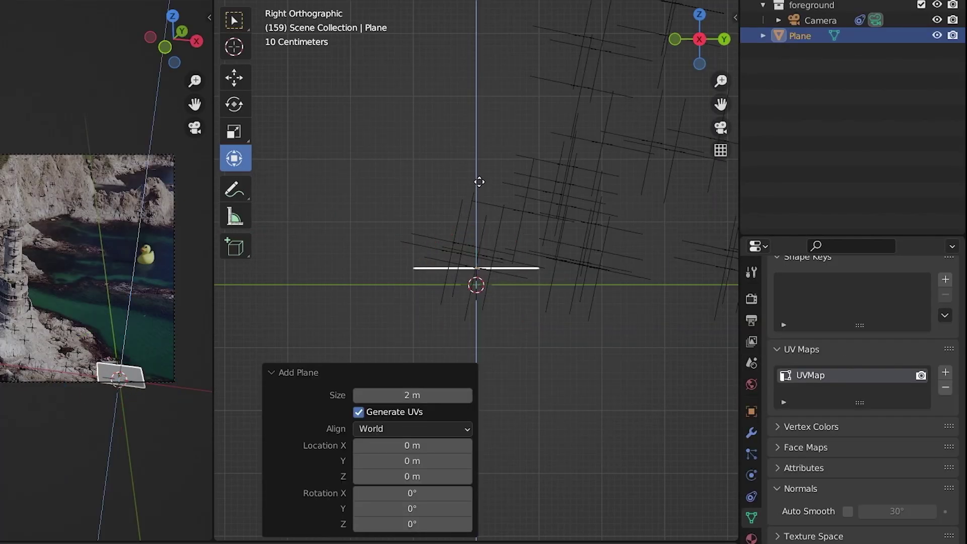
click(479, 182)
key(g)
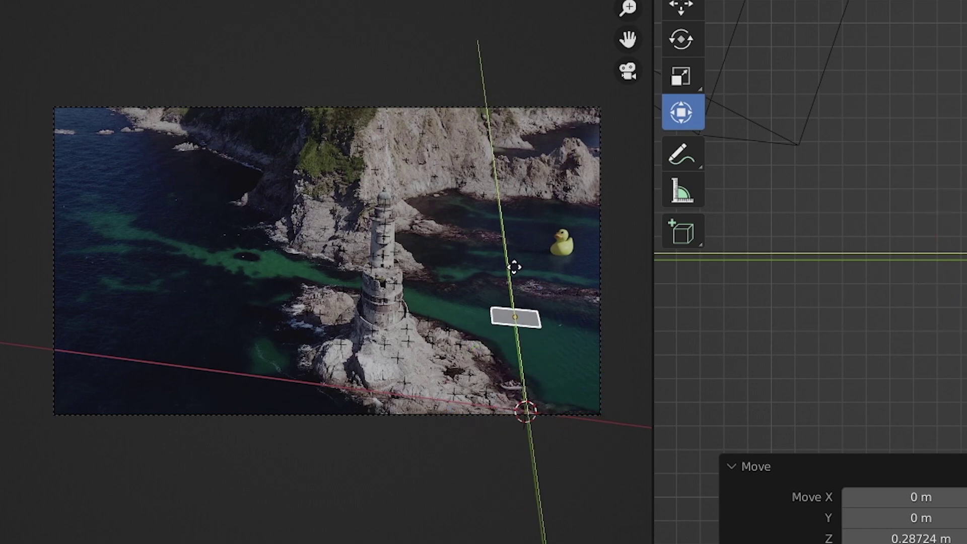
right_click(514, 267)
Slide the plane along X beside the lighthouse and play from the start to check it sticks.
key(g)
key(x)
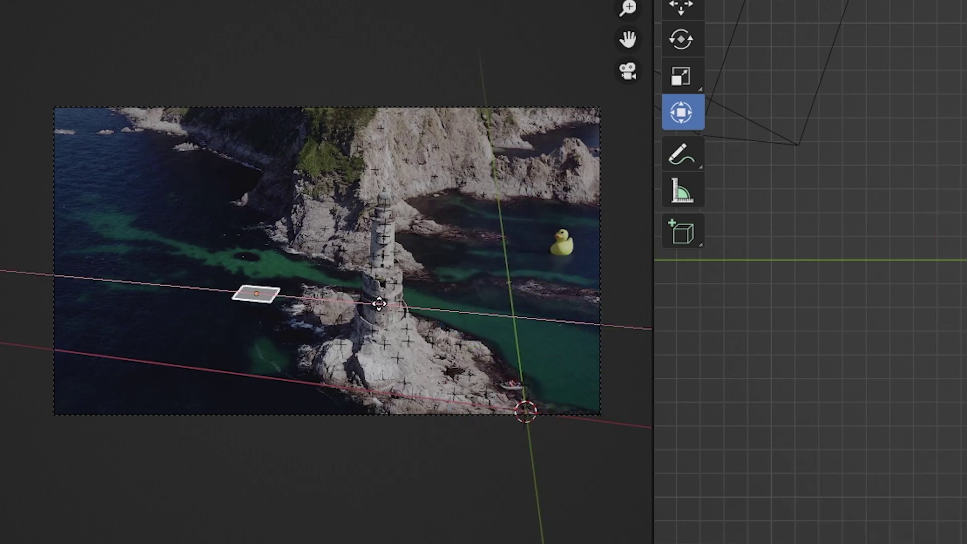
click(369, 302)
click(863, 364)
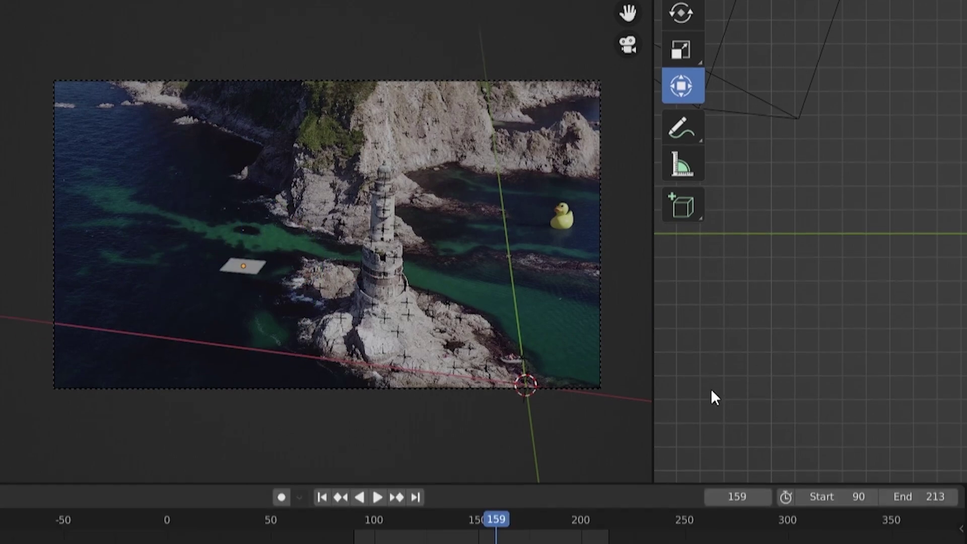
click(323, 459)
click(377, 460)
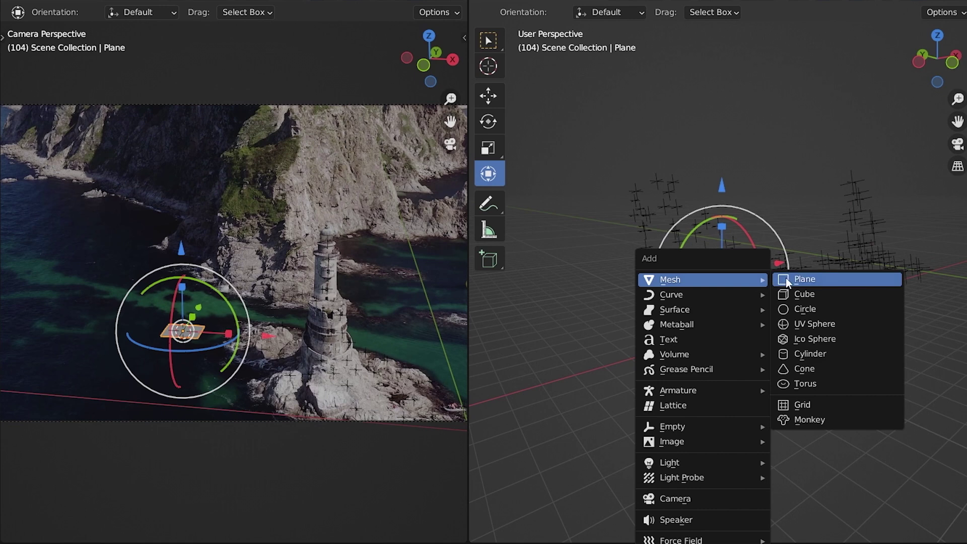
Add a cube, raise it, and extrude a face outward from the top view.
click(802, 298)
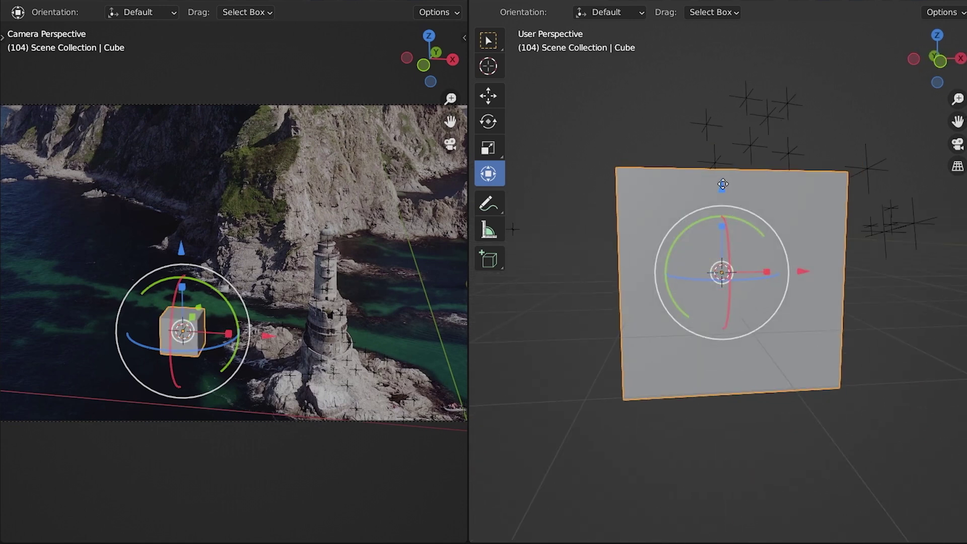
drag(723, 185, 721, 92)
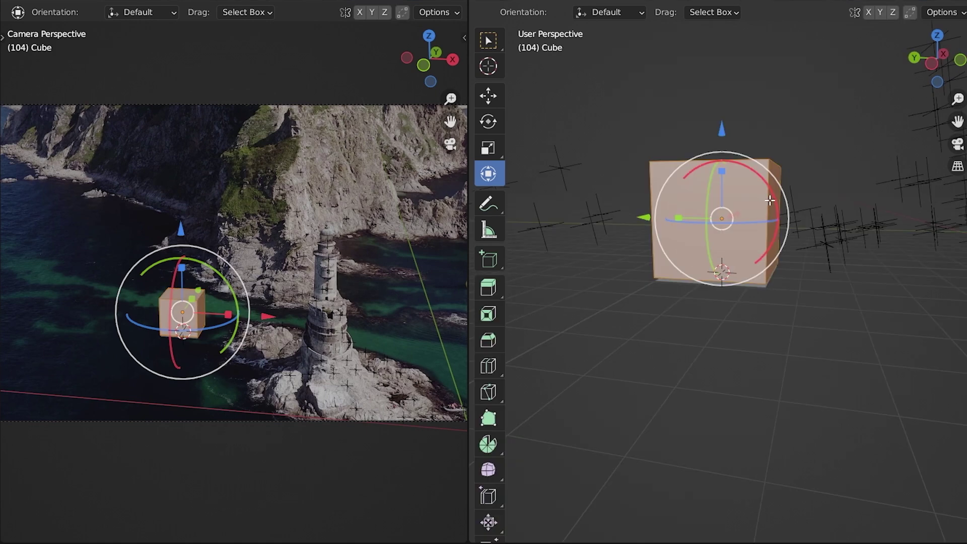
middle_drag(786, 252, 839, 217)
key(KP_7)
scroll(806, 259, down, 2)
key(e)
click(801, 265)
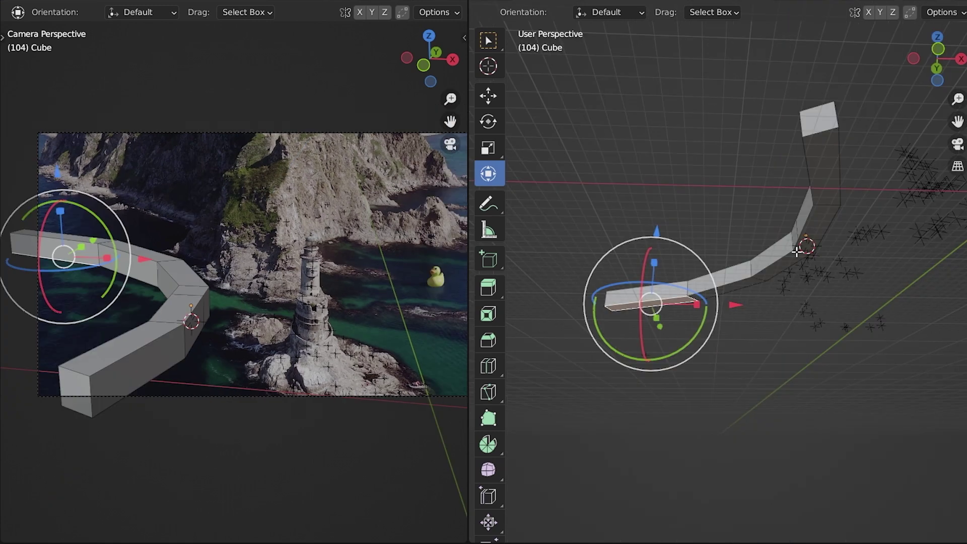
Extrude the faces along a curved path and stretch the wall much taller.
ctrl+click(827, 160)
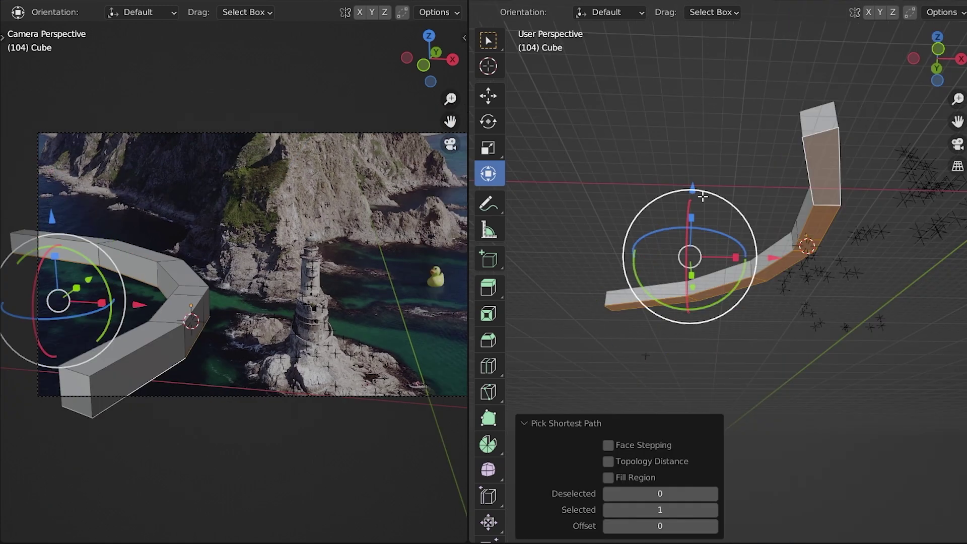
drag(696, 199, 681, 293)
middle_drag(720, 282, 727, 252)
drag(728, 215, 727, 227)
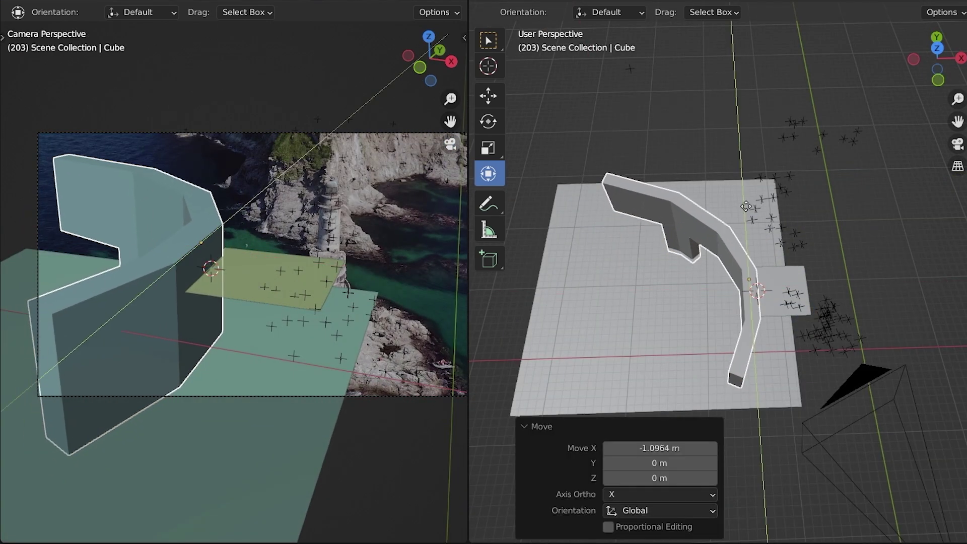
key(Tab)
key(KP_7)
click(683, 222)
middle_drag(684, 222, 751, 188)
key(ctrl+z)
Lower the run of wall-top faces by about 1.4 m and play to check the match.
key(e)
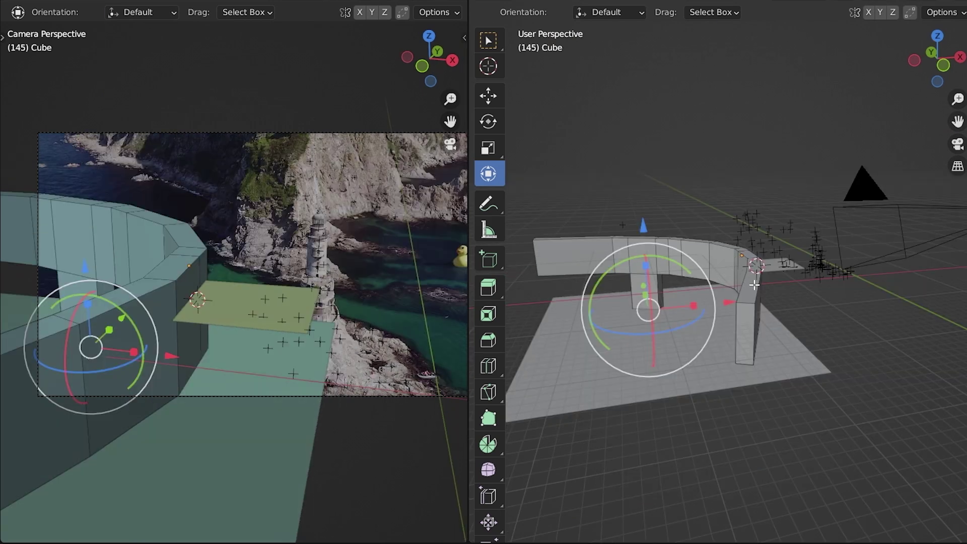
click(746, 267)
ctrl+click(547, 243)
drag(643, 220, 640, 232)
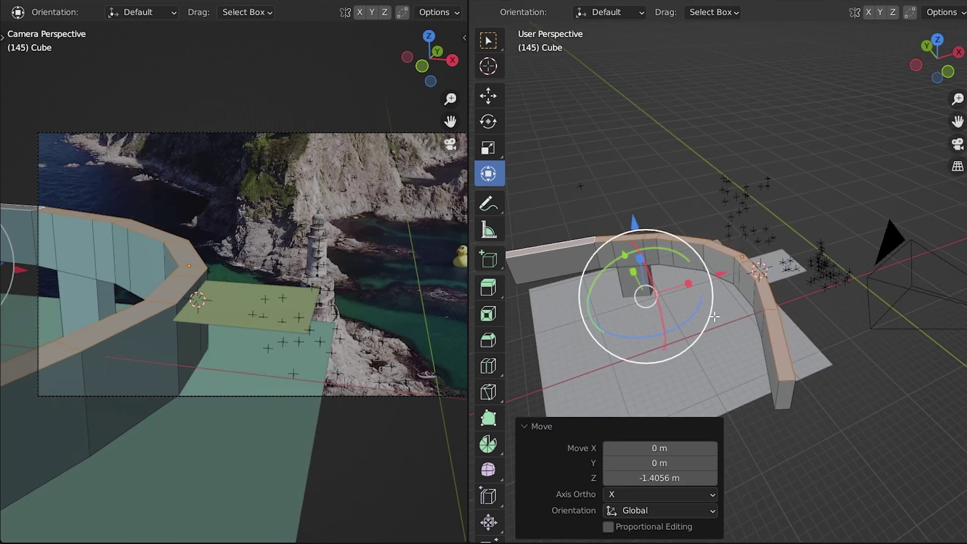
key(space)
key(Tab)
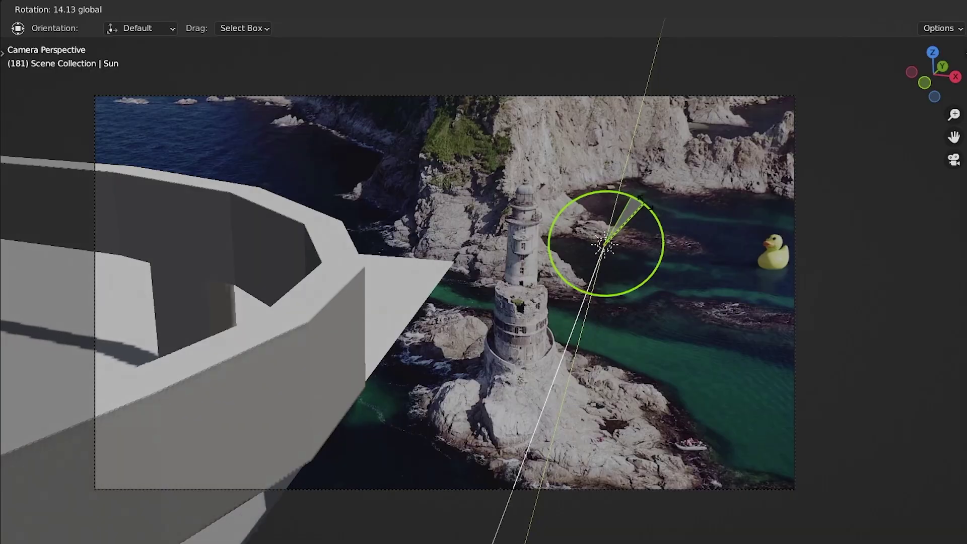
Tilt the sun and turn it around the Z axis.
click(648, 262)
key(r)
key(z)
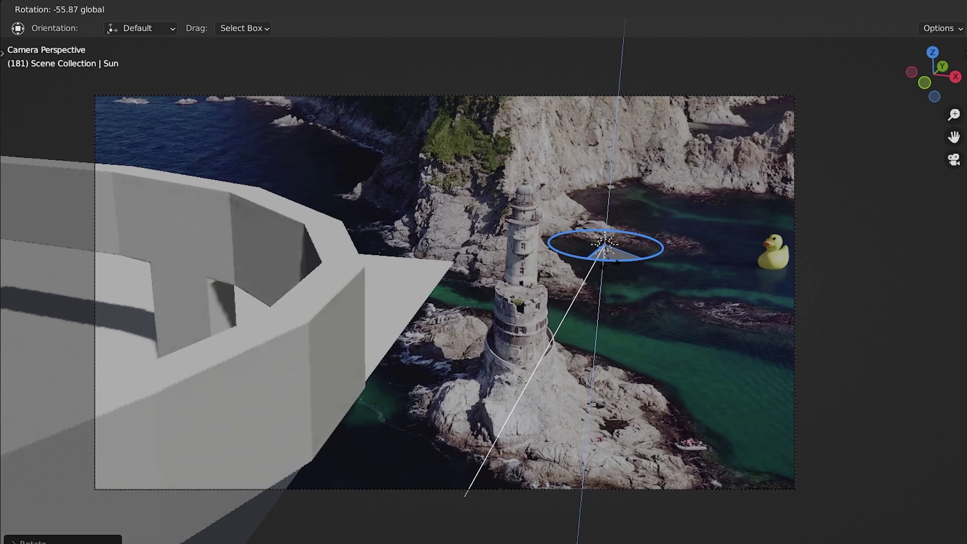
click(629, 249)
drag(647, 208, 664, 217)
drag(650, 250, 651, 252)
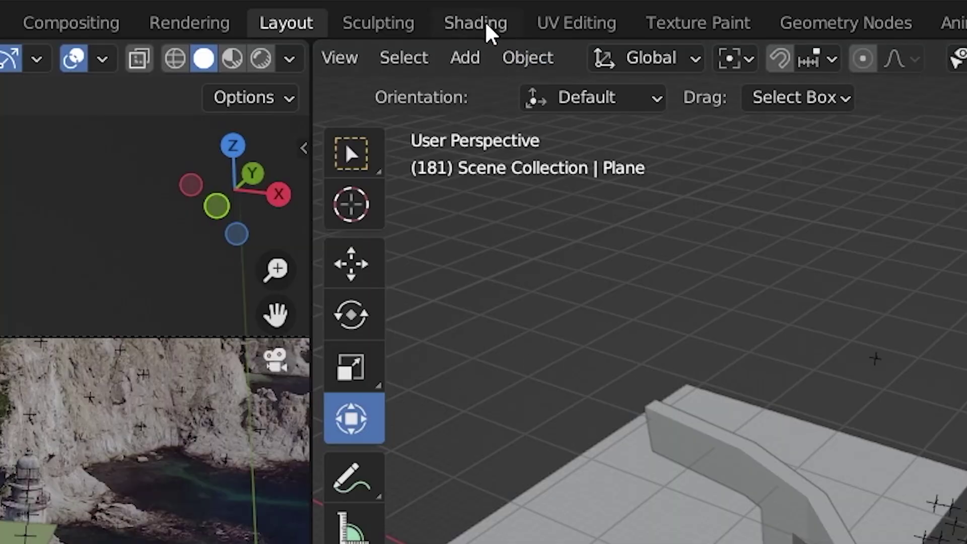
Light the world with the lakeside_8k.exr HDRI rotated -36.9° around Z.
click(486, 24)
click(95, 281)
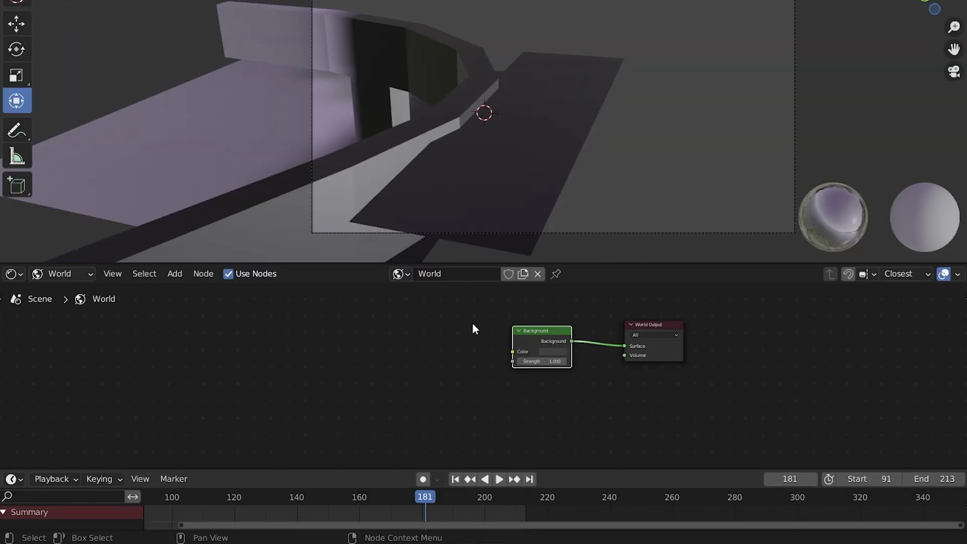
key(ctrl+t)
drag(476, 316, 412, 315)
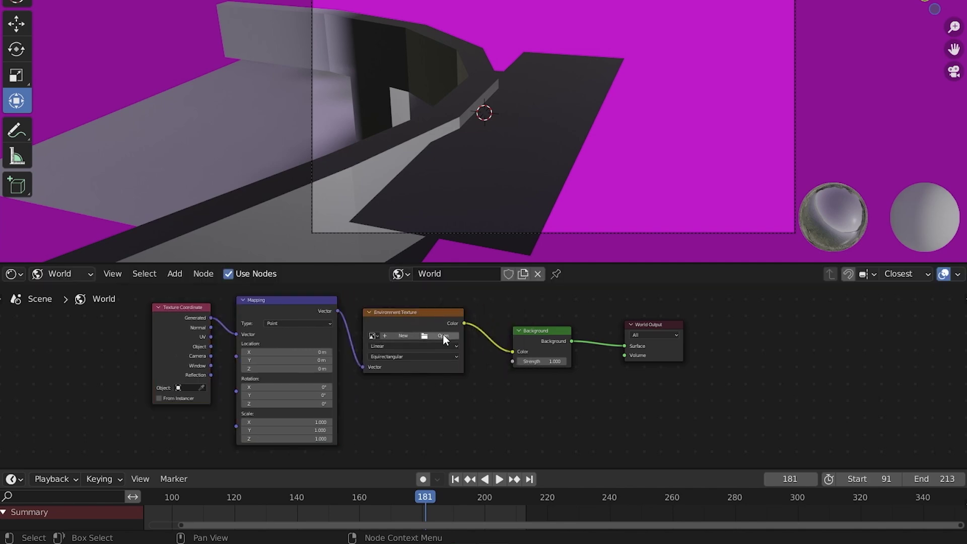
click(444, 336)
click(410, 262)
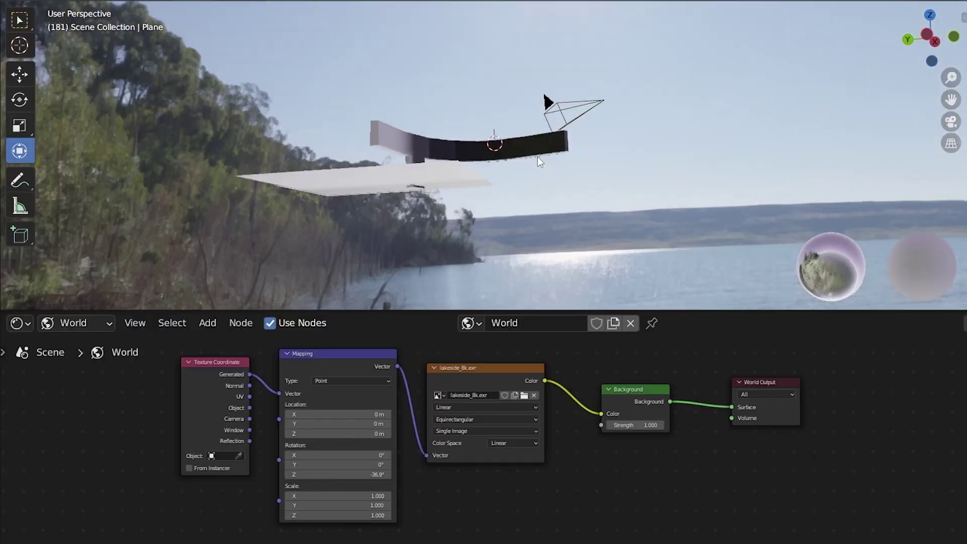
middle_drag(444, 184, 443, 181)
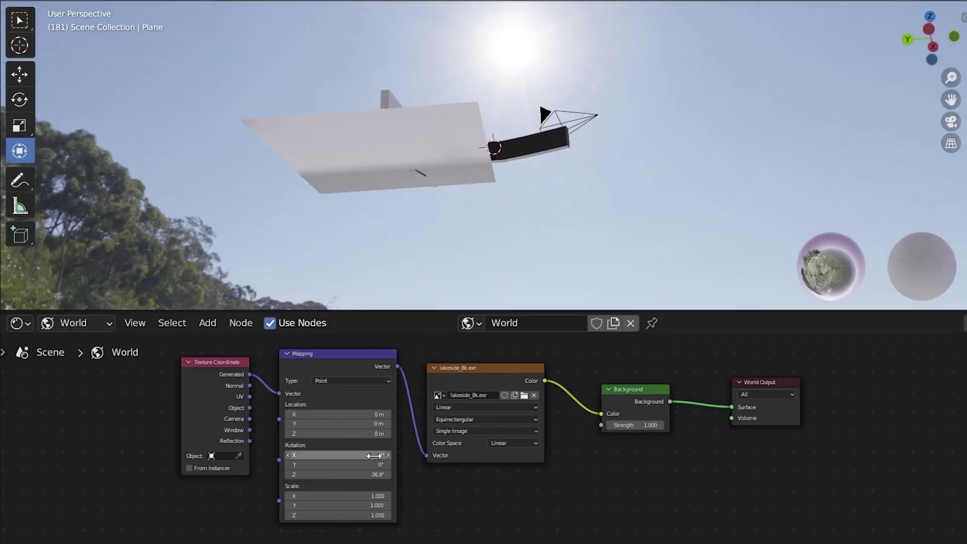
drag(372, 474, 381, 474)
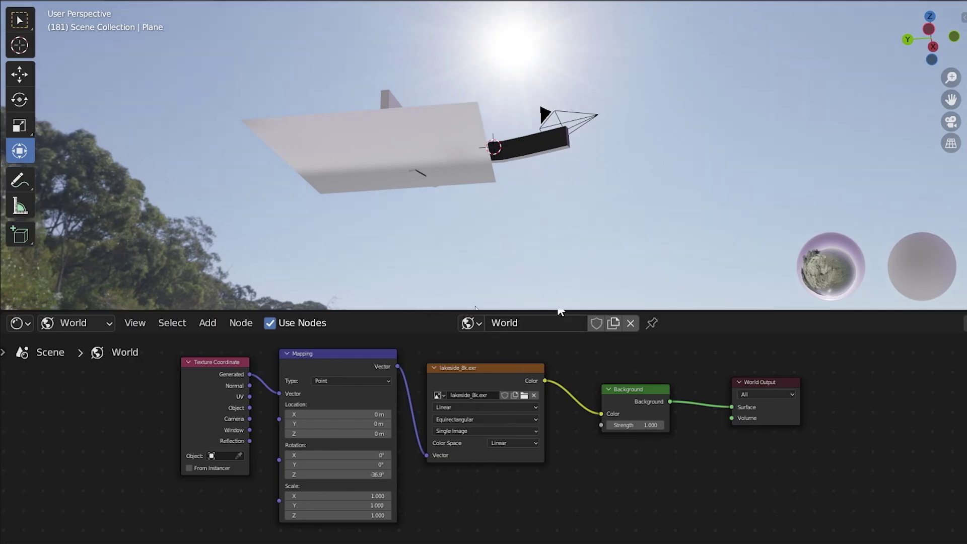
middle_drag(507, 245, 412, 187)
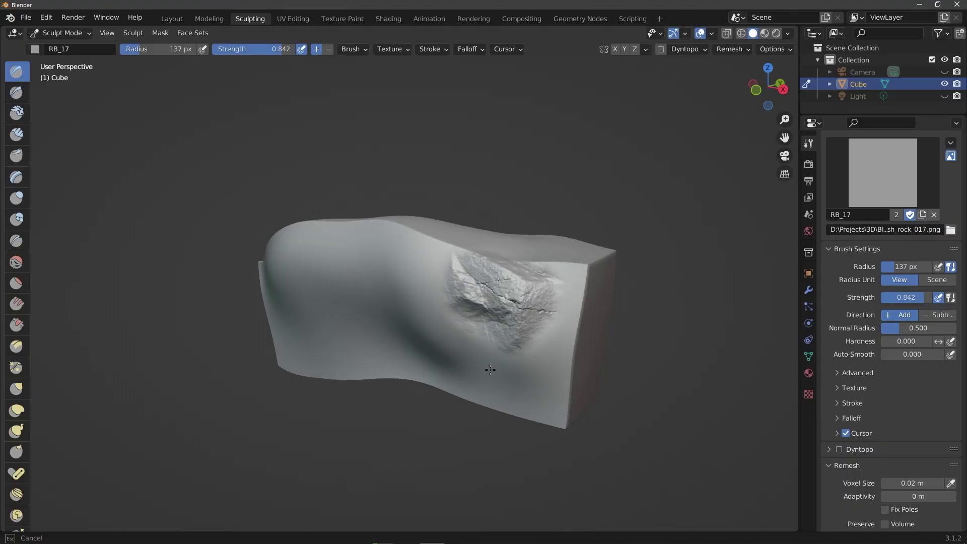
middle_drag(403, 363, 355, 365)
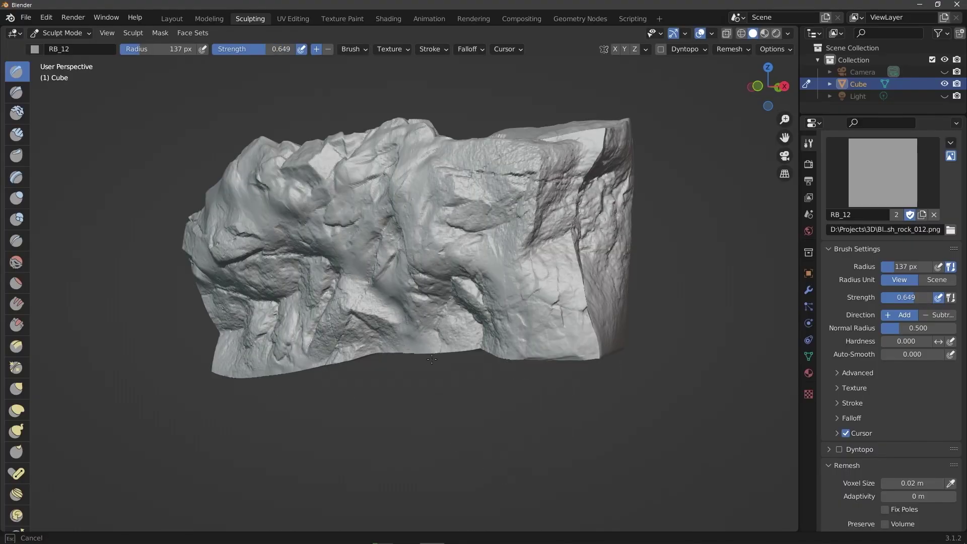
middle_drag(443, 373, 418, 199)
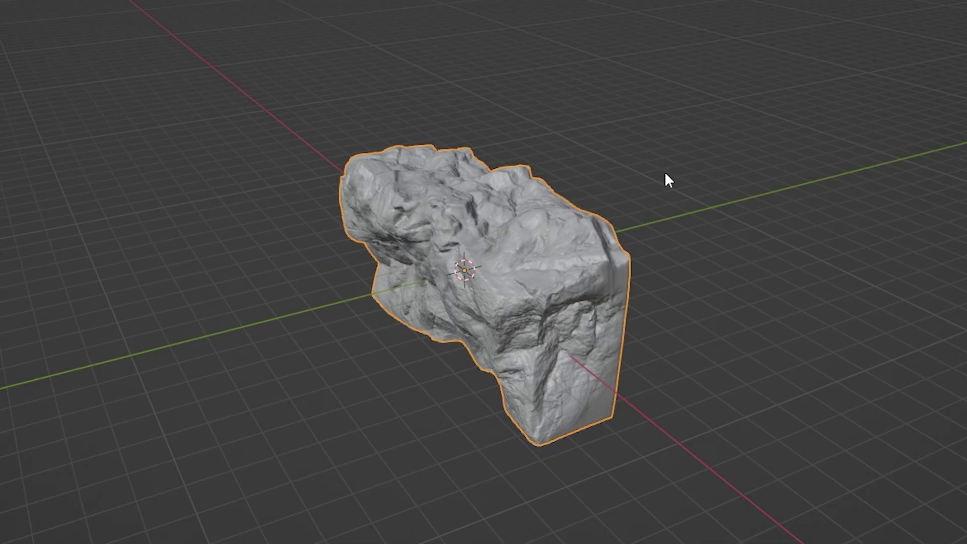
mouse_move(664, 171)
middle_down()
mouse_move(739, 144)
mouse_move(806, 151)
mouse_move(820, 173)
middle_up()
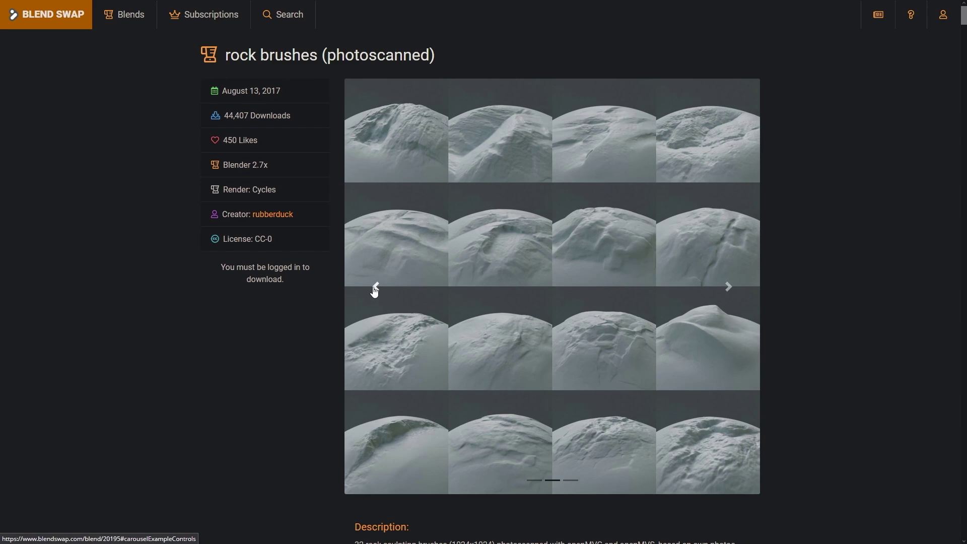
Advance the carousel to the next set of photoscanned rock brush previews.
click(729, 287)
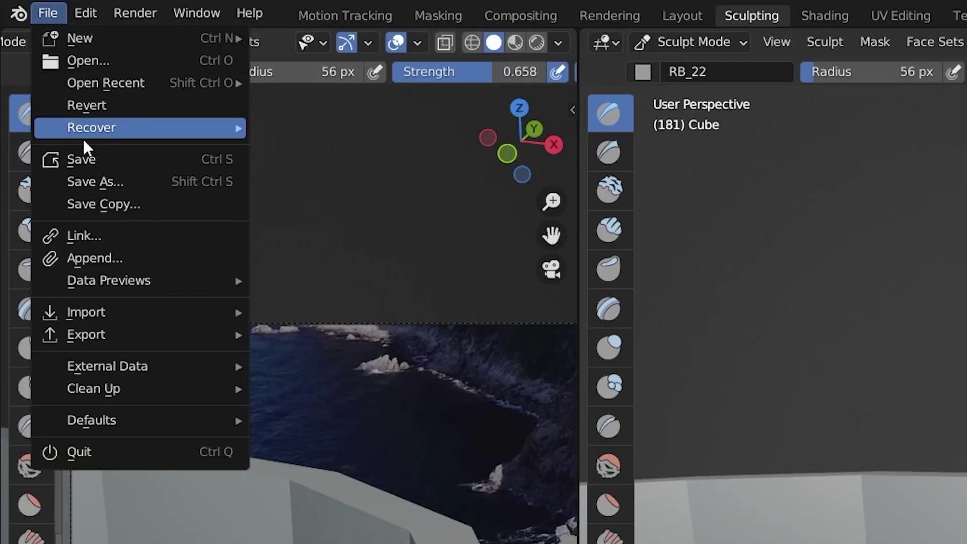
Append all brushes from the Brush folder of rock_brushes.blend.
click(83, 259)
click(368, 363)
click(686, 461)
double_click(386, 222)
drag(386, 222, 543, 353)
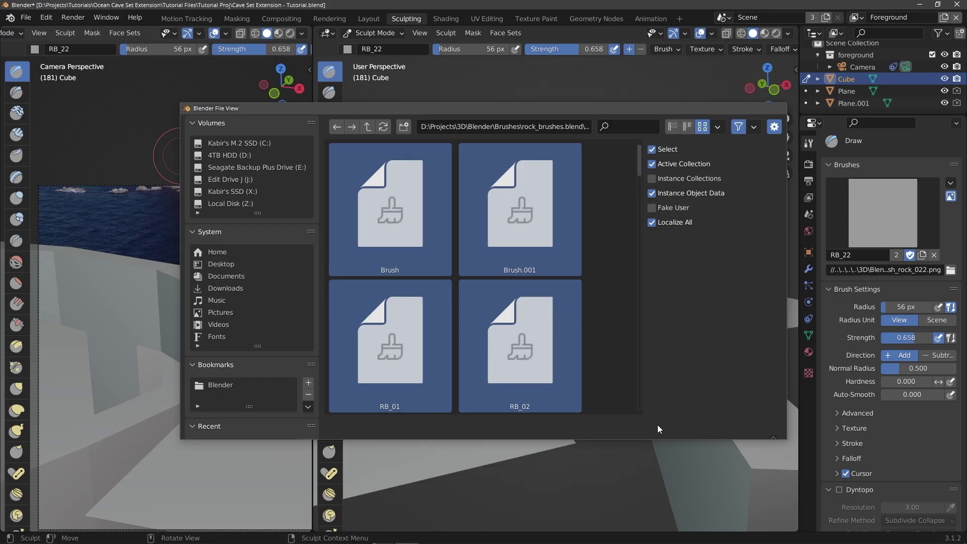
key(Return)
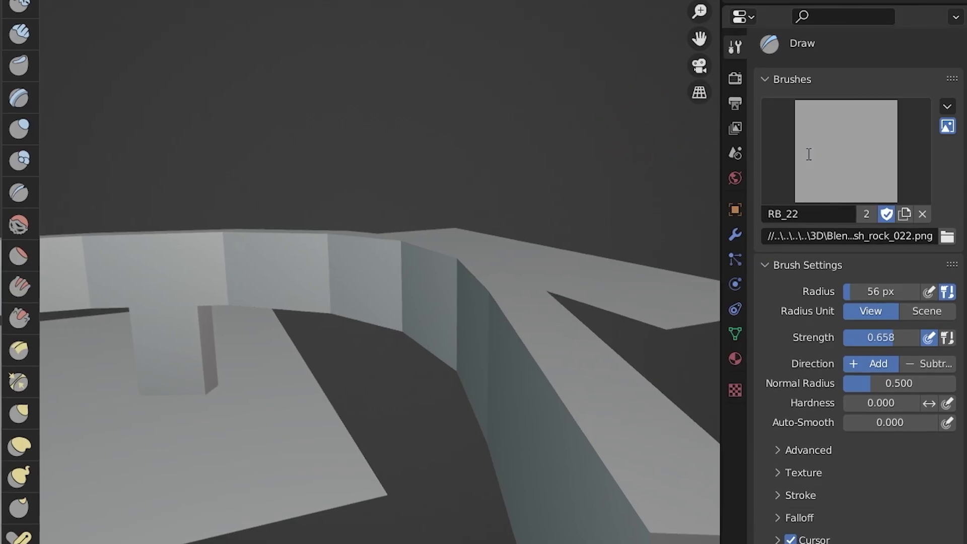
Open the brush list and orbit out to view the whole curved wall and floor.
click(884, 213)
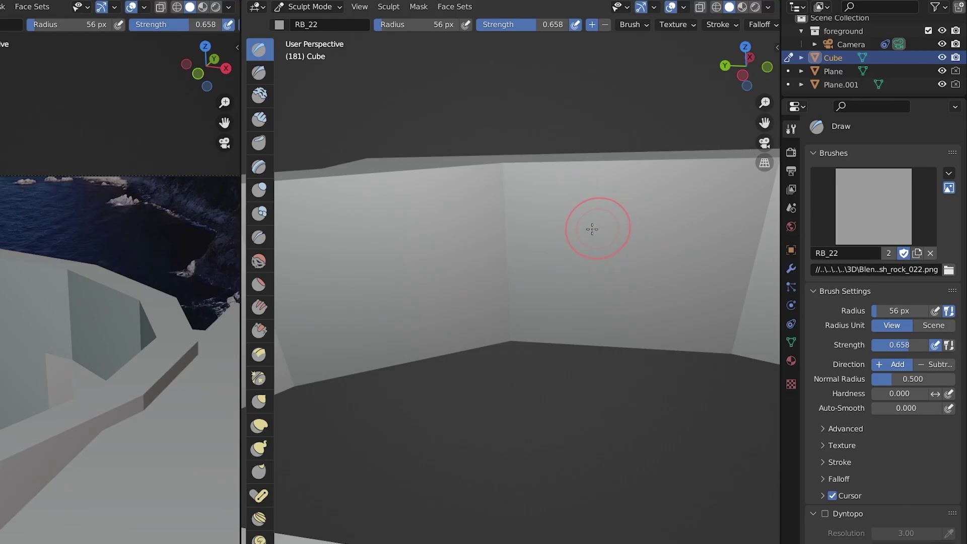
middle_drag(592, 229, 574, 268)
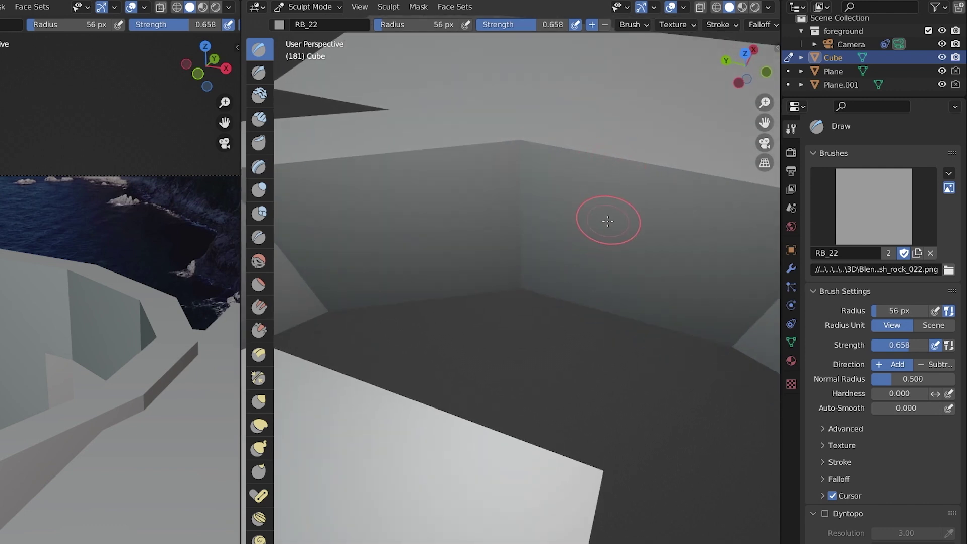
mouse_move(608, 221)
middle_down()
mouse_move(579, 217)
mouse_move(579, 241)
mouse_move(569, 238)
middle_up()
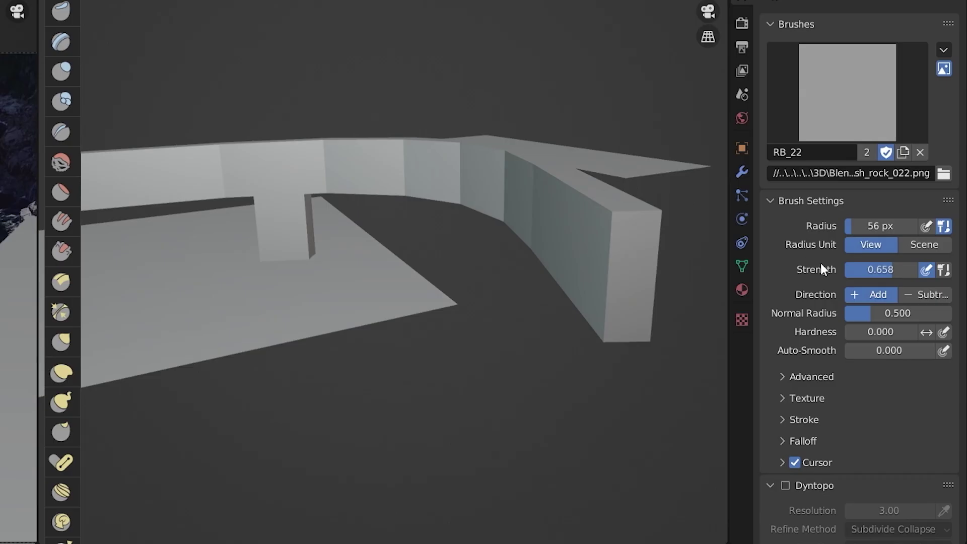
Remesh the wall, then stamp a test rock stroke and undo it.
scroll(839, 353, down, 8)
click(841, 373)
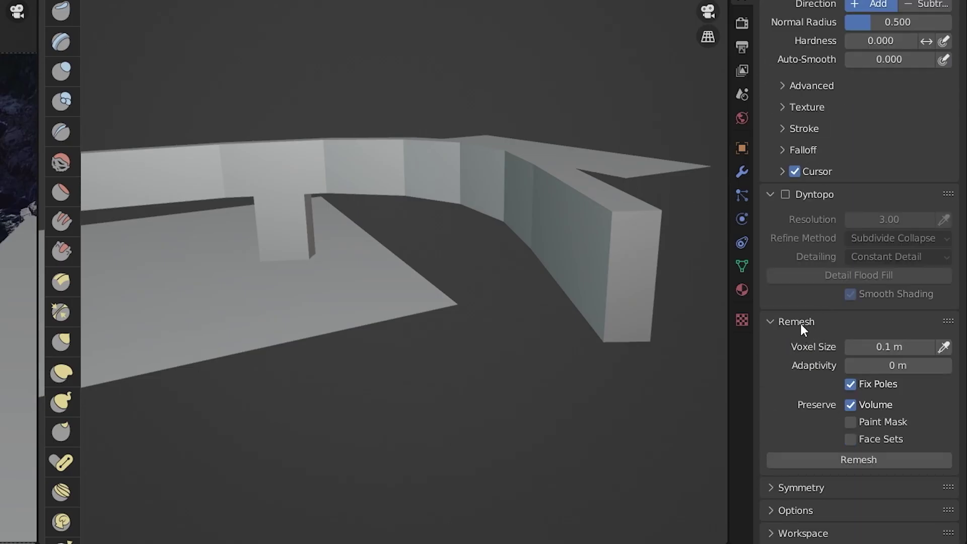
click(827, 461)
key(Tab)
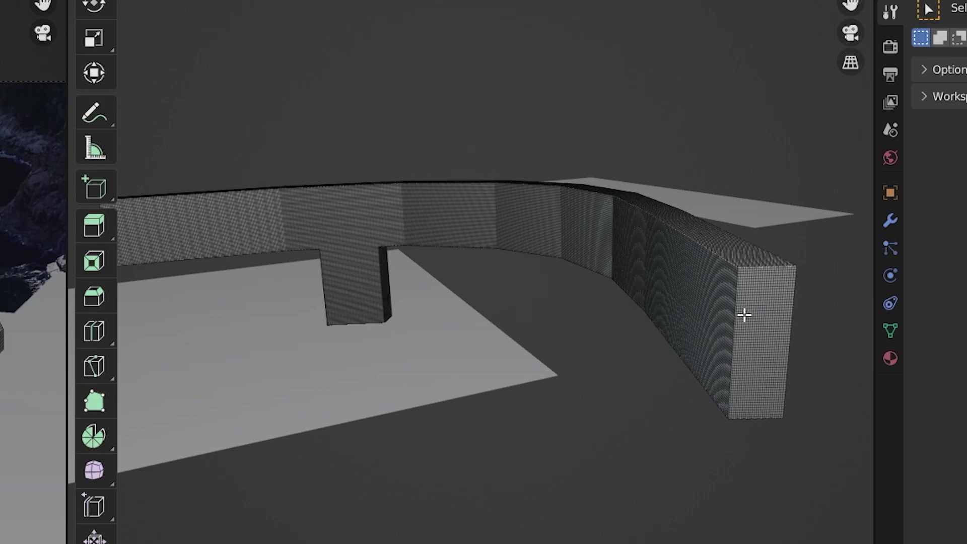
mouse_move(613, 253)
middle_down()
mouse_move(608, 308)
mouse_move(612, 251)
middle_up()
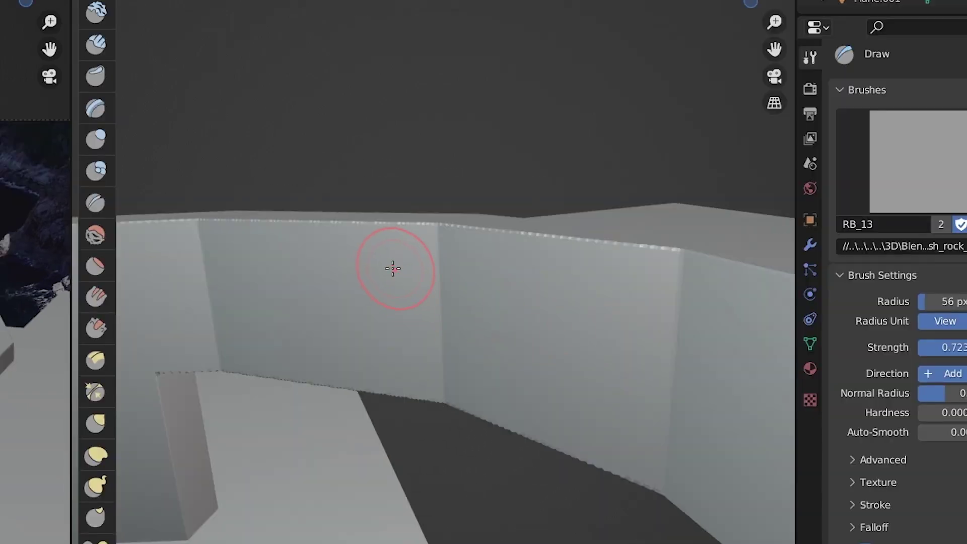
mouse_move(391, 268)
mouse_down()
mouse_move(412, 299)
mouse_move(480, 356)
mouse_up()
mouse_move(480, 356)
middle_down()
mouse_move(514, 319)
mouse_move(628, 302)
mouse_move(549, 315)
middle_up()
scroll(519, 292, up, 4)
scroll(521, 272, up, 2)
mouse_move(524, 270)
middle_down()
mouse_move(577, 287)
mouse_move(520, 281)
mouse_move(548, 277)
middle_up()
scroll(548, 277, down, 5)
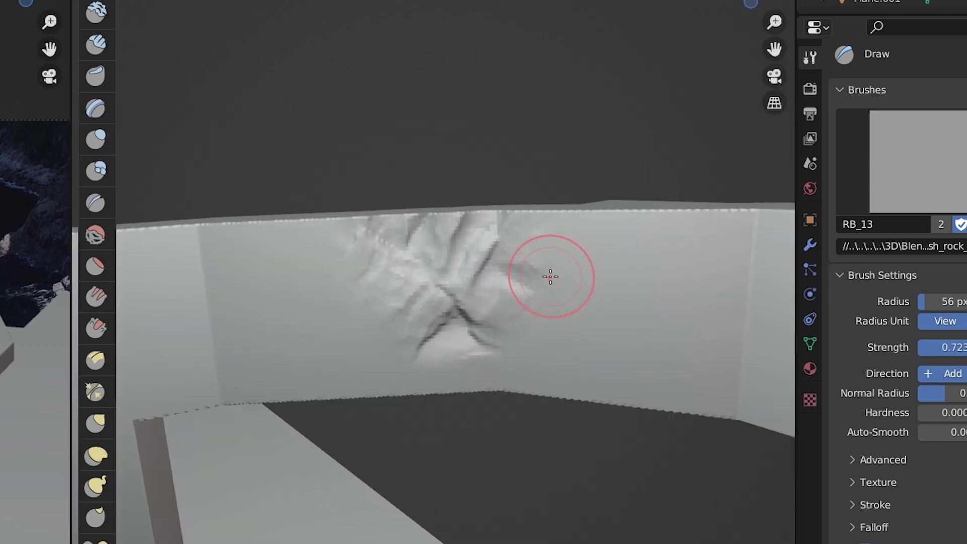
key(ctrl+z)
Set the voxel size to 0.08 m and remesh the wall again.
double_click(941, 430)
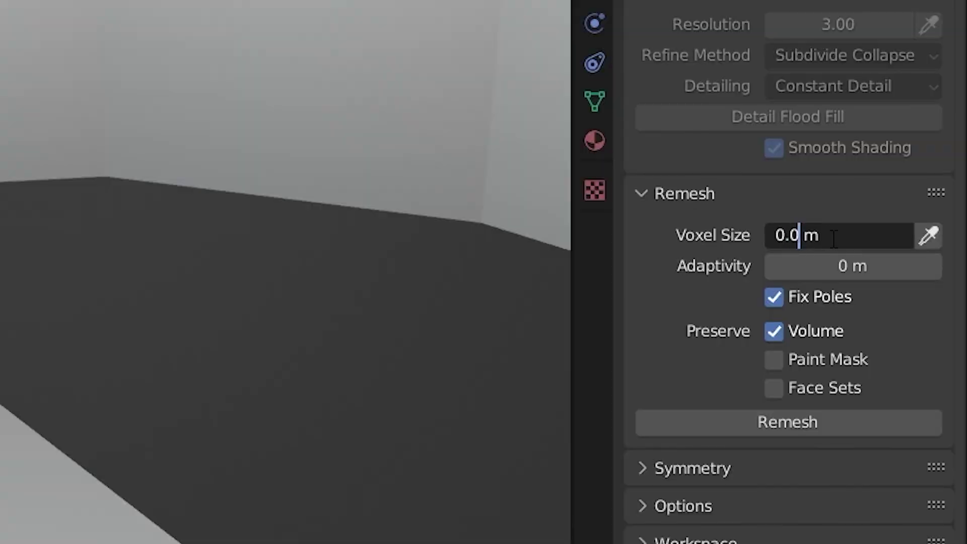
text(8)
key(Return)
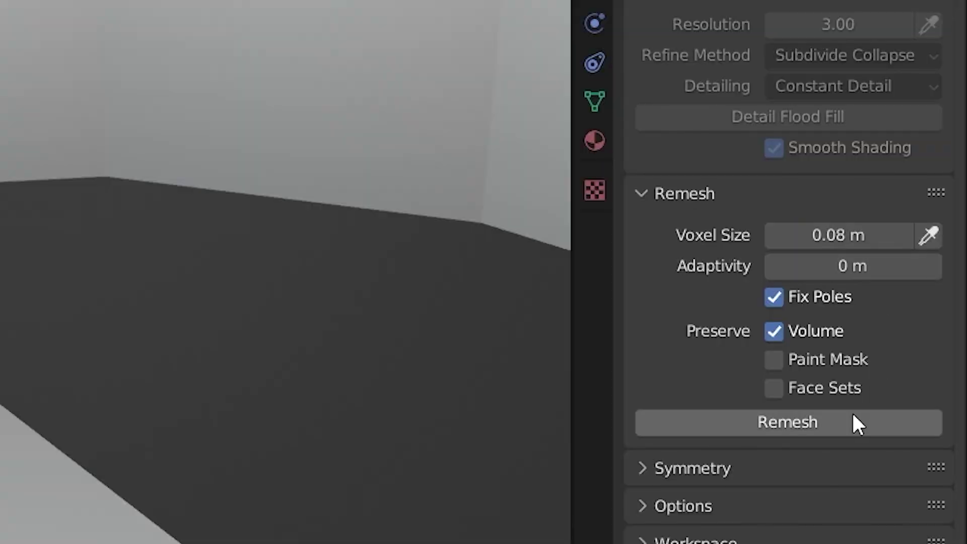
click(852, 422)
key(Tab)
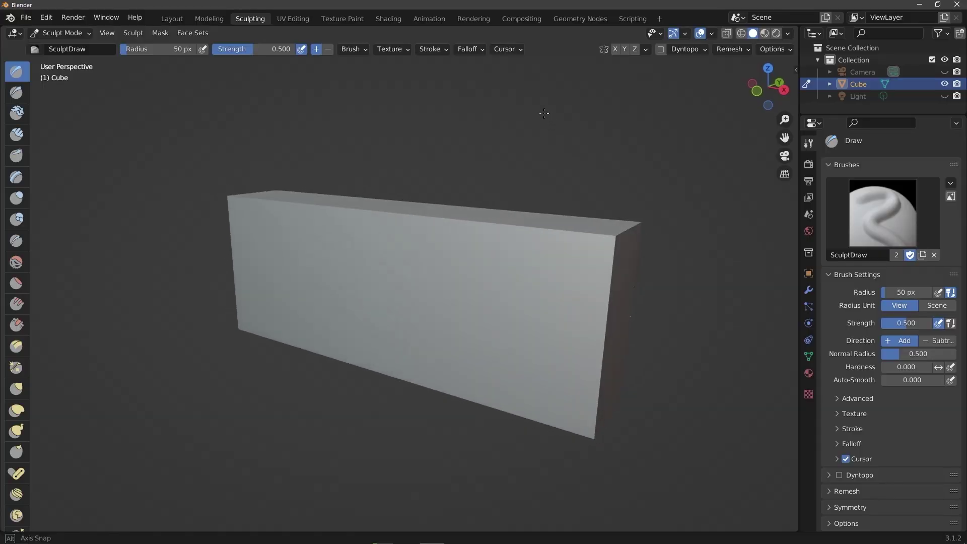
Remesh the new cube at a 0.02 m voxel size.
mouse_move(403, 116)
middle_down()
mouse_move(353, 113)
mouse_move(444, 113)
mouse_move(403, 112)
middle_up()
click(847, 491)
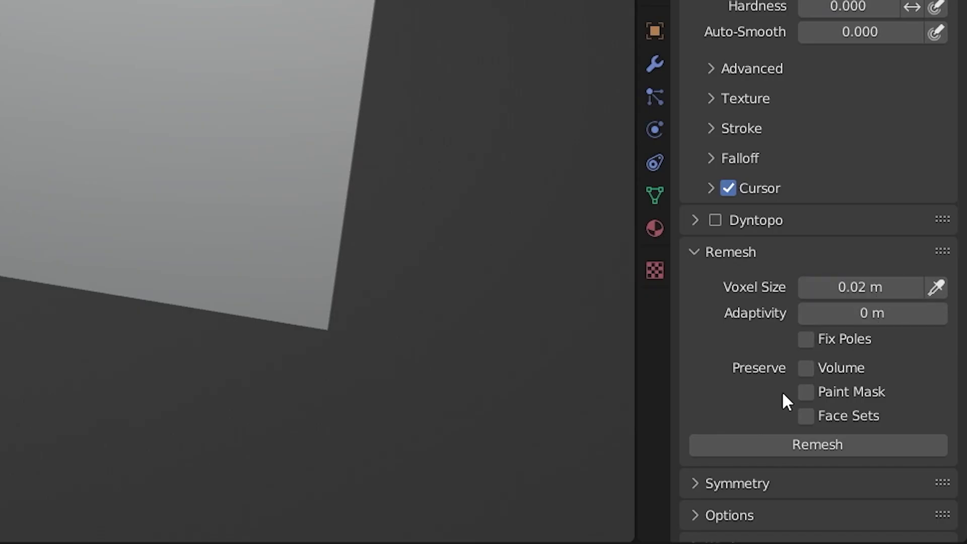
click(823, 441)
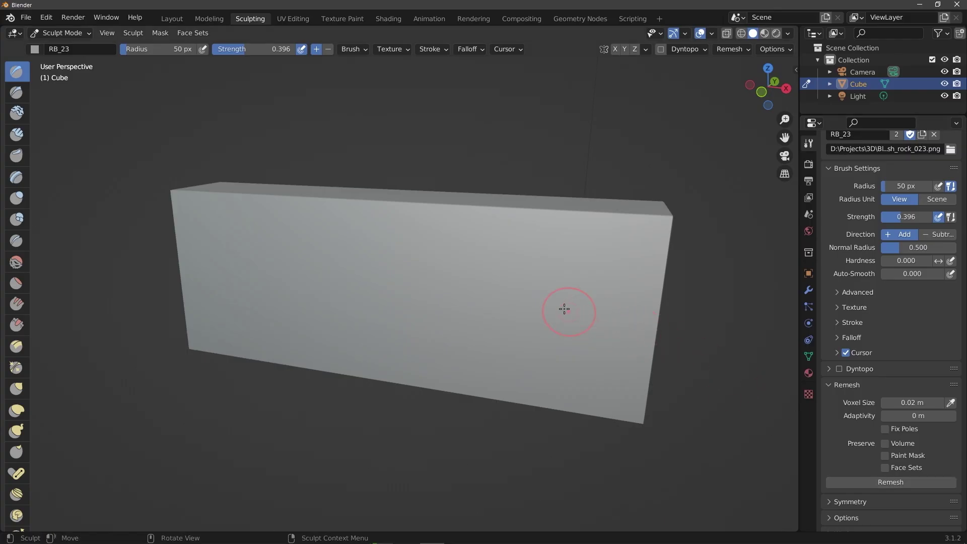
Stamp rock detail onto the cube with the RB_13 brush and orbit to inspect it.
middle_drag(565, 310, 505, 259)
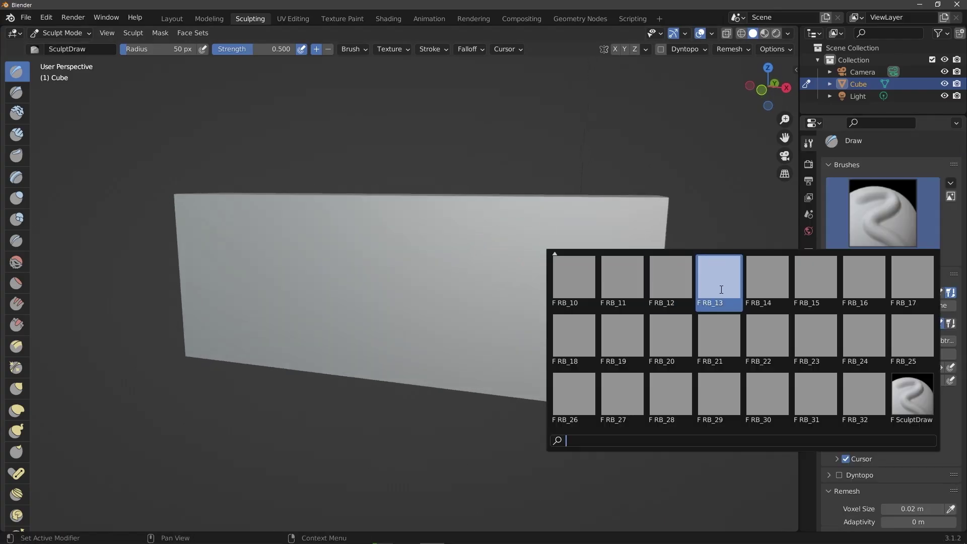
click(721, 290)
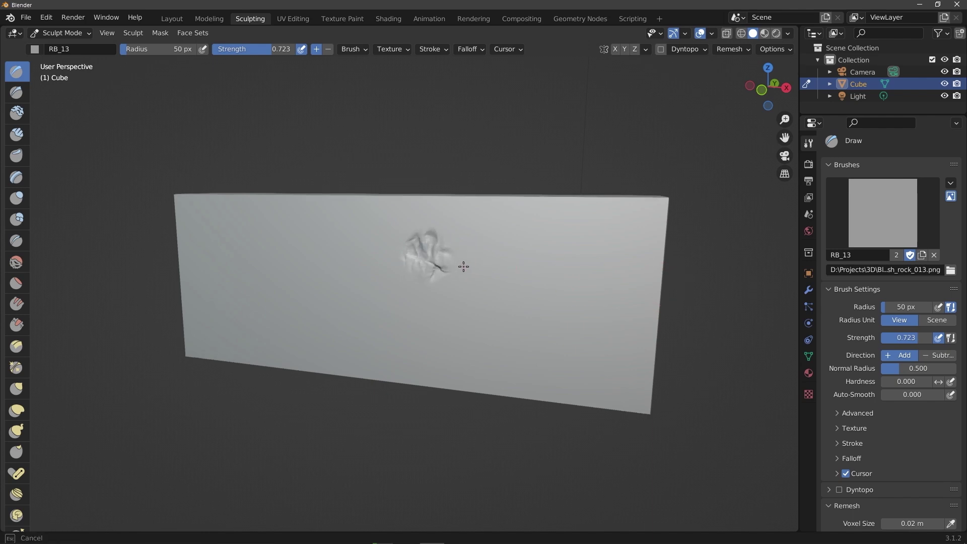
drag(505, 269, 479, 261)
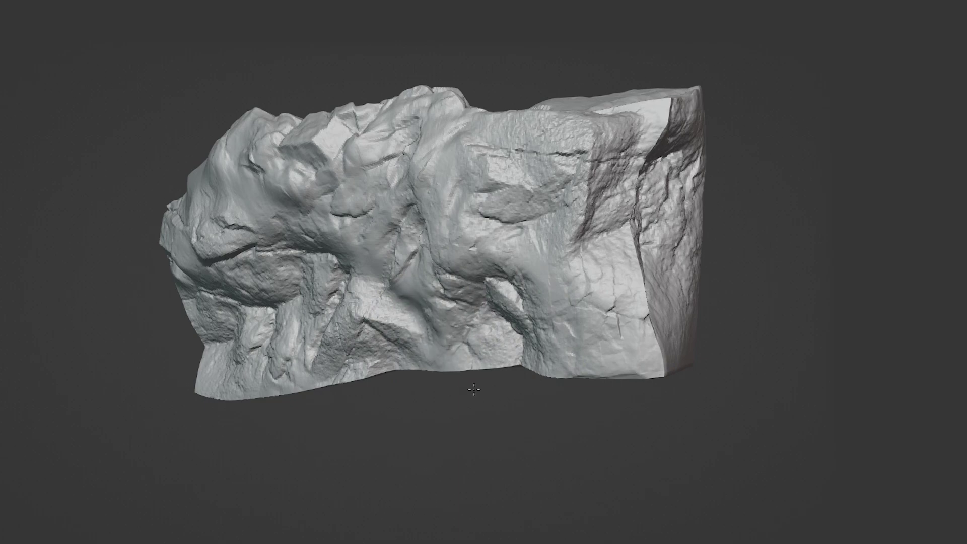
middle_drag(473, 389, 430, 178)
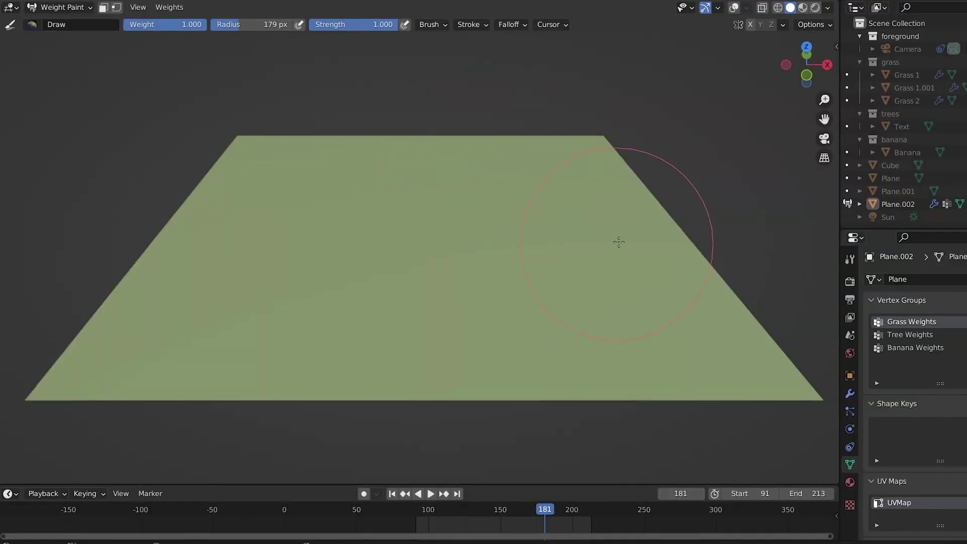
Paint Grass, Tree and Banana Weights across the plane, then append the six rock_moss objects.
mouse_move(620, 237)
mouse_down()
mouse_move(464, 184)
mouse_move(325, 185)
mouse_up()
click(912, 335)
mouse_move(579, 227)
mouse_down()
mouse_move(519, 272)
mouse_move(171, 201)
mouse_up()
click(918, 349)
mouse_move(619, 302)
mouse_down()
mouse_move(487, 259)
mouse_move(327, 236)
mouse_move(223, 242)
mouse_move(164, 303)
mouse_up()
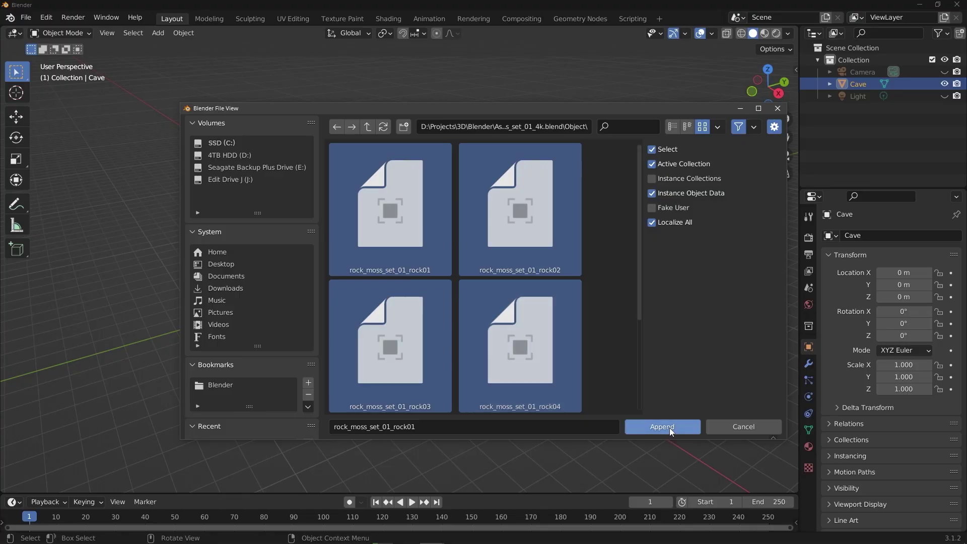
click(662, 427)
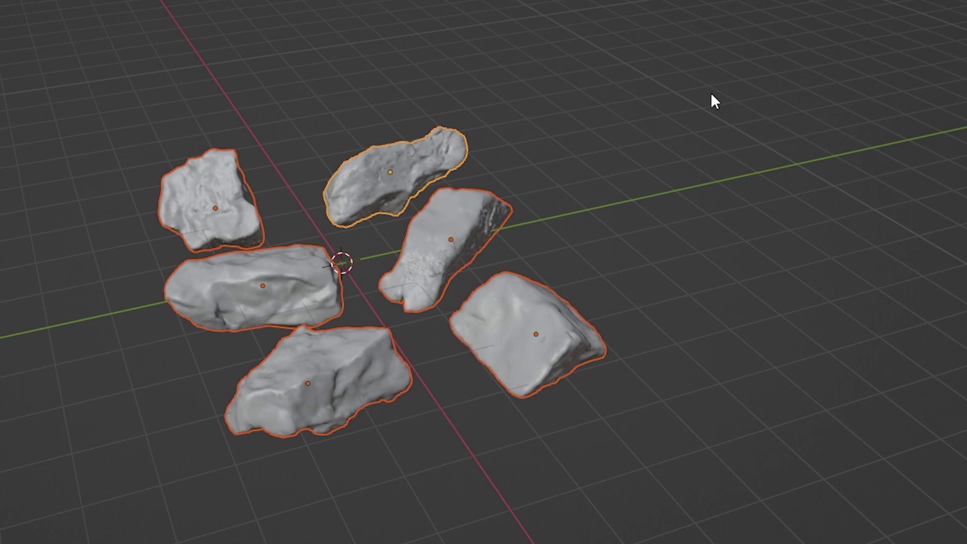
Move the six rocks into a new collection named 'Scatter Rocks'.
key(m)
click(583, 168)
text(Scatter Rocks)
click(744, 151)
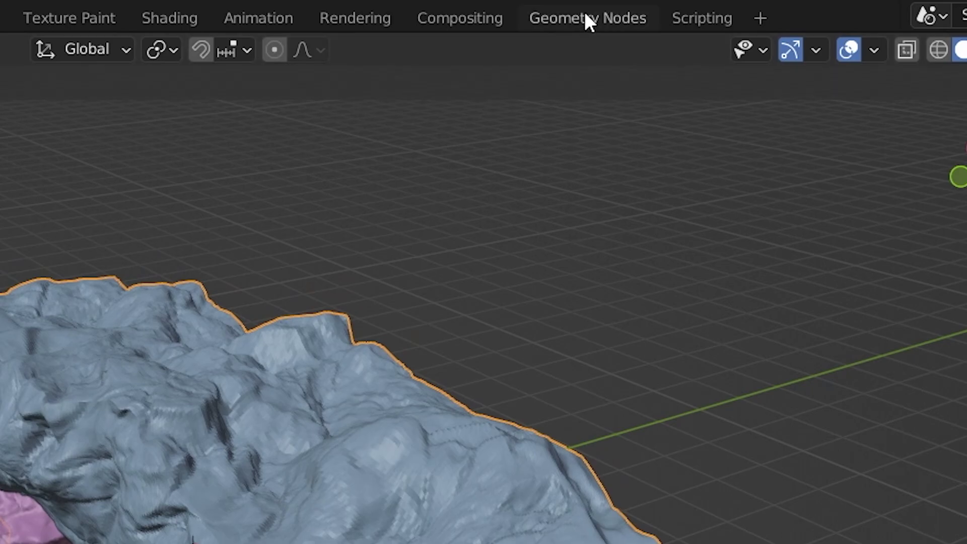
Create a geometry node group on the cave with a Distribute Points on Faces node.
click(587, 18)
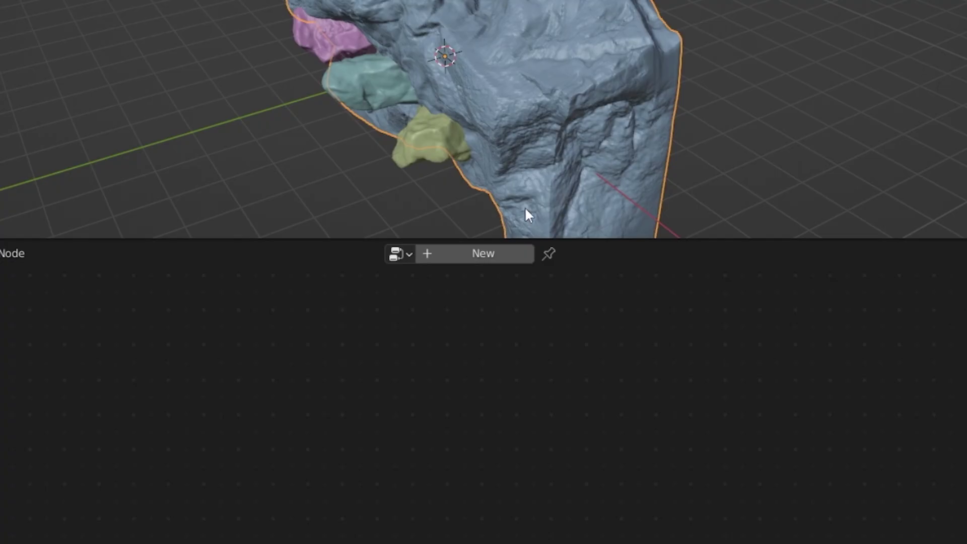
click(479, 255)
key(shift+a)
mouse_move(493, 345)
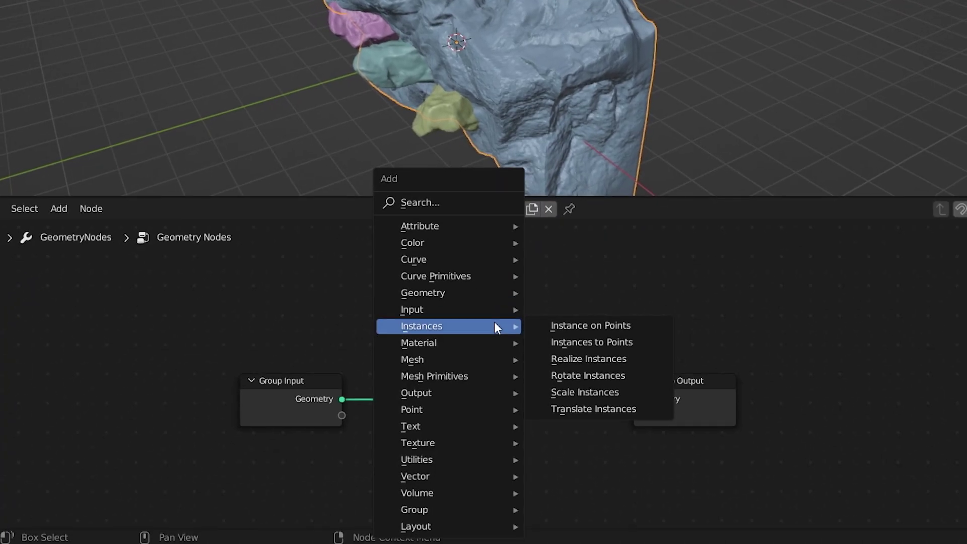
text(distr)
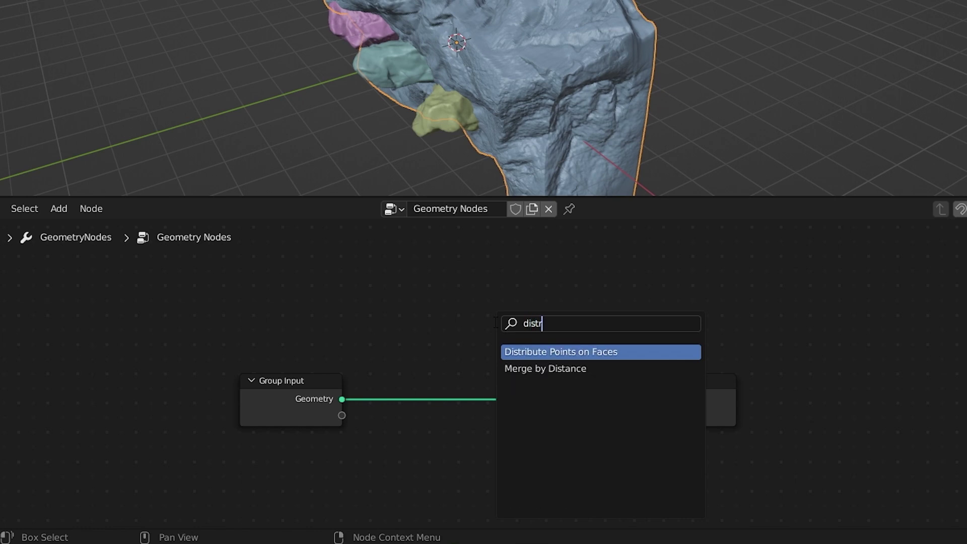
key(Return)
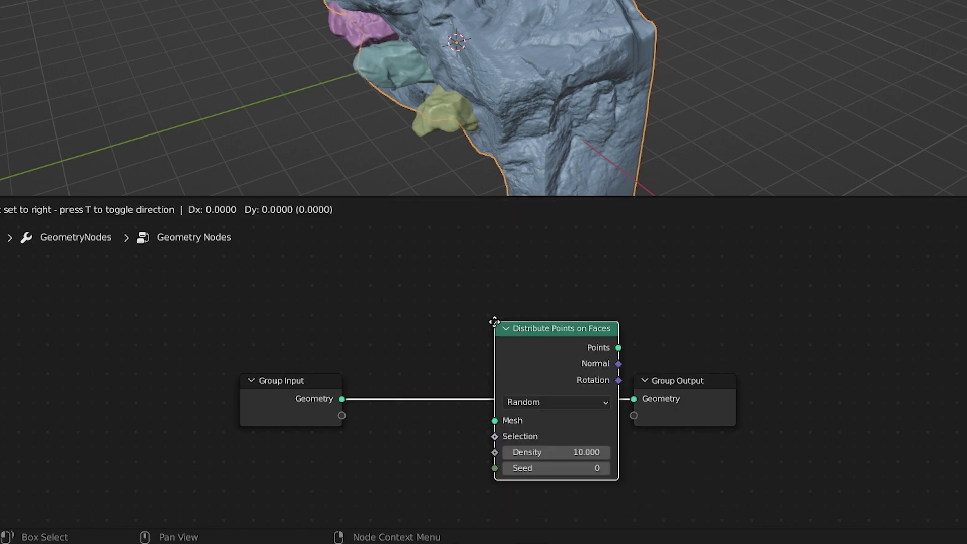
click(431, 338)
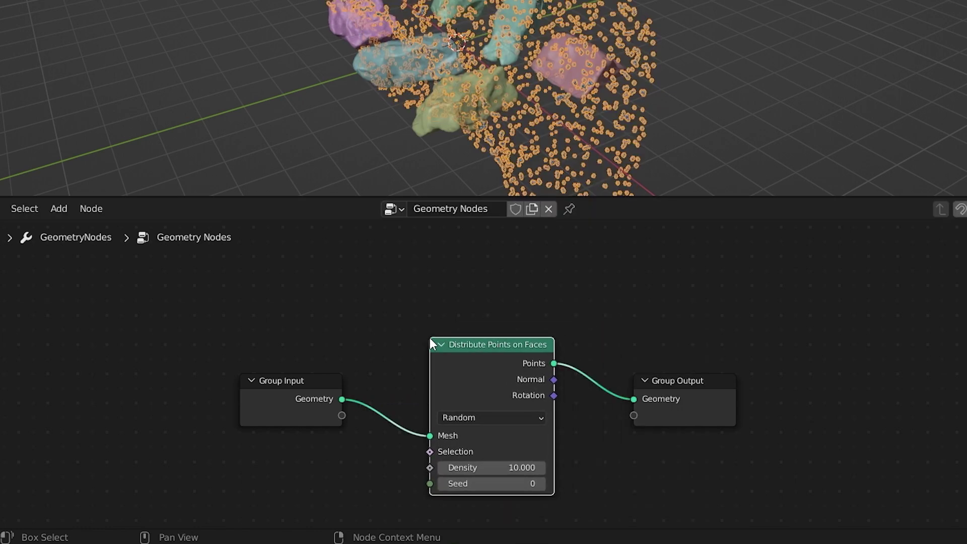
Switch point distribution to Poisson Disk with a 0.5 m minimum distance.
middle_drag(441, 318, 561, 202)
click(519, 417)
click(507, 450)
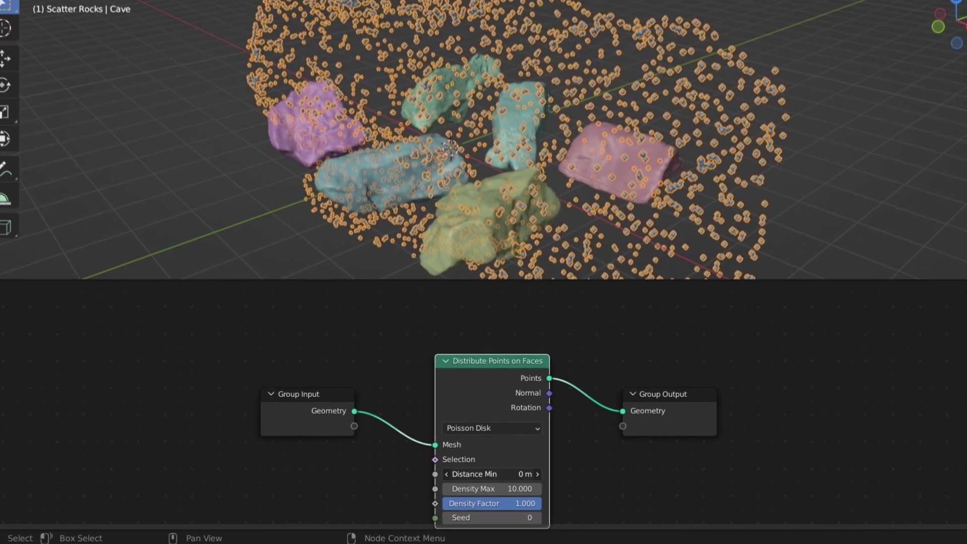
mouse_move(506, 468)
mouse_down()
mouse_move(526, 468)
mouse_move(511, 475)
mouse_up()
Insert an Instance on Points node on the link into Group Output.
drag(666, 398, 866, 395)
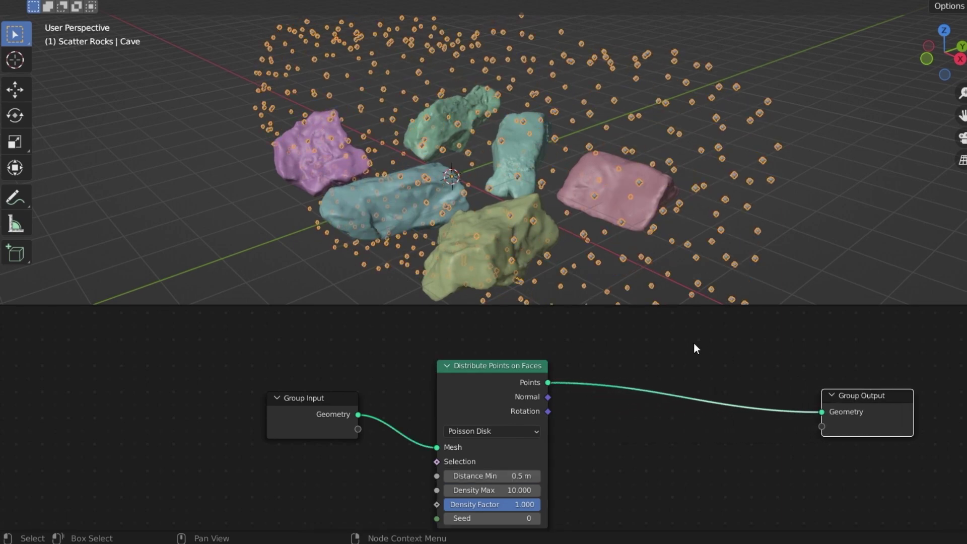
key(shift+a)
text(insta)
click(712, 410)
click(736, 412)
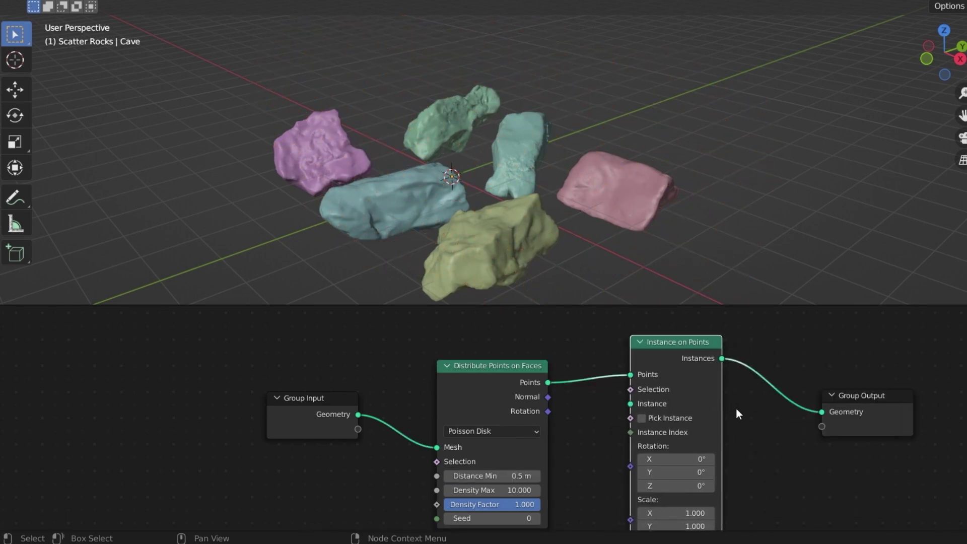
Feed the Instance input from a Collection Info node set to the Scatter Rocks collection.
drag(630, 403, 594, 412)
drag(502, 316, 390, 437)
text(col)
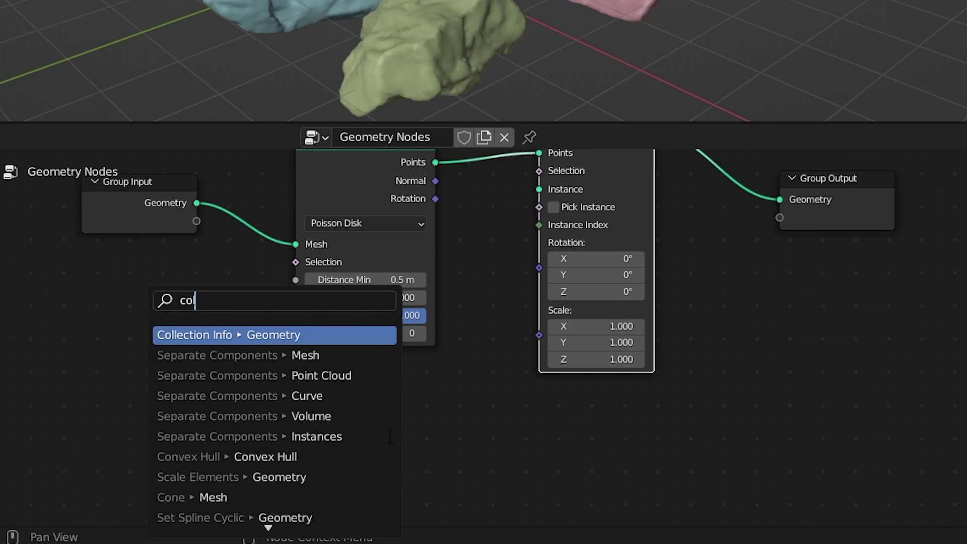
key(Return)
click(426, 414)
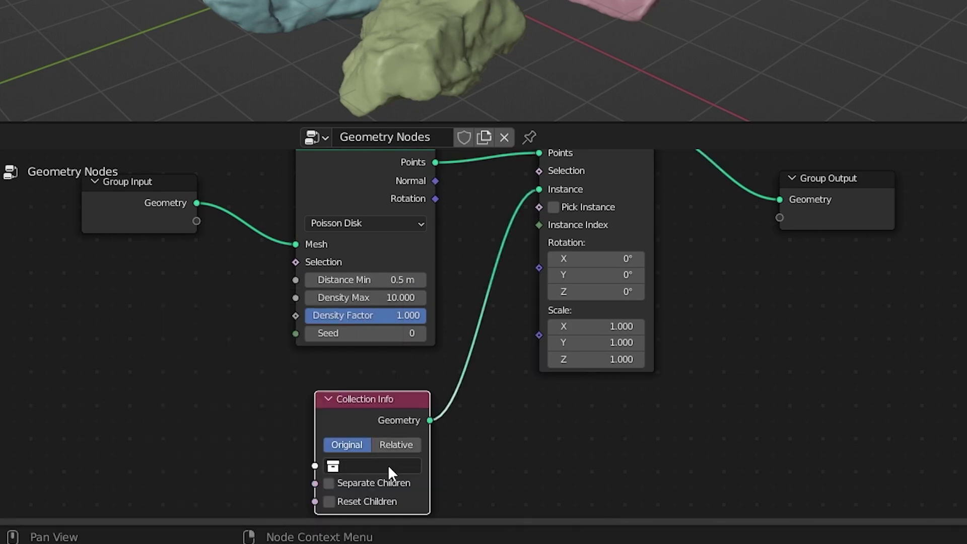
click(389, 466)
click(386, 312)
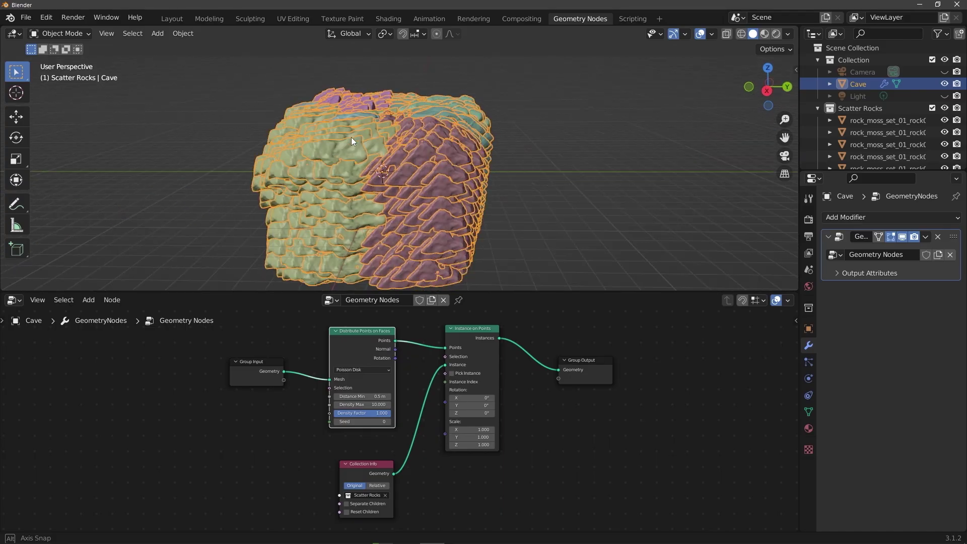
Enable Separate Children and Reset Children, and set the rock instance scale to 0.2.
middle_drag(352, 137, 506, 135)
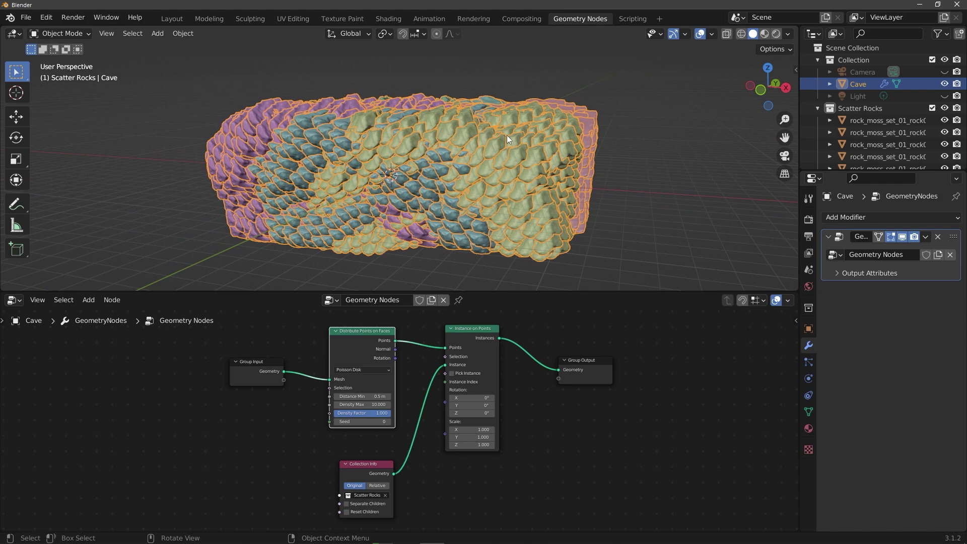
scroll(348, 433, up, 3)
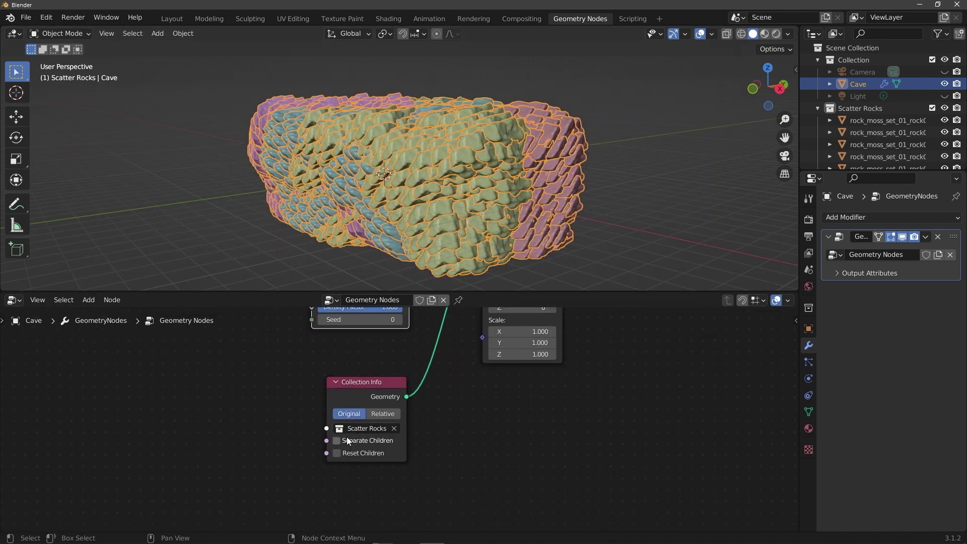
click(337, 442)
middle_drag(337, 441, 361, 485)
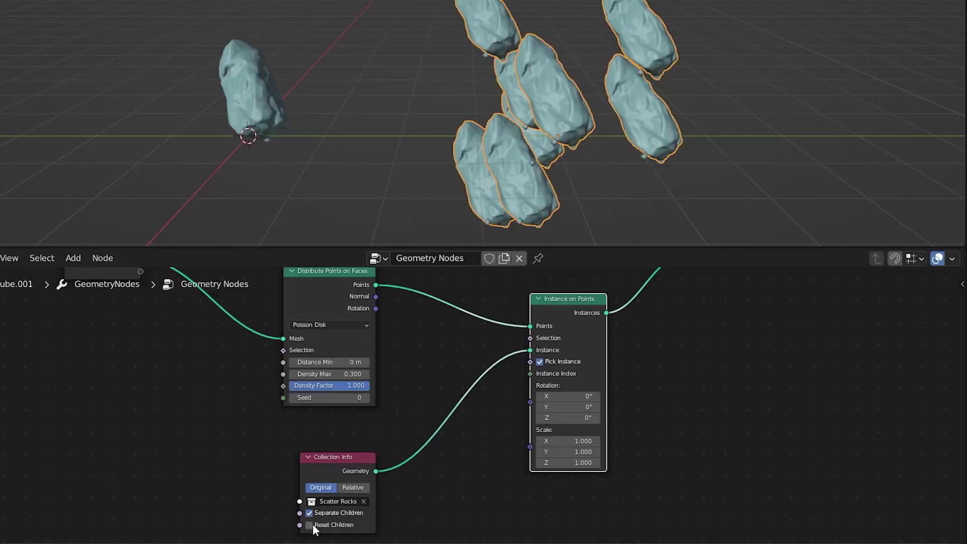
click(311, 526)
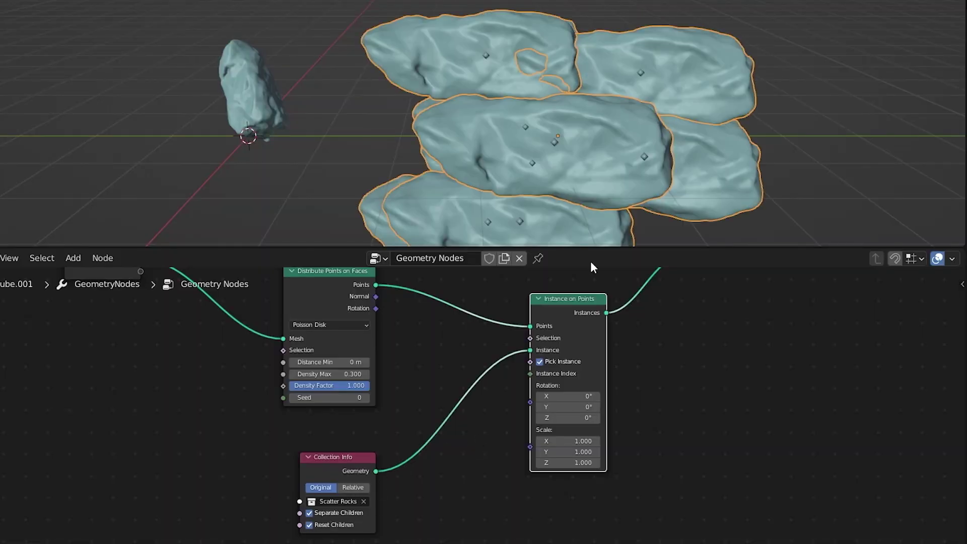
text(0.2)
key(Return)
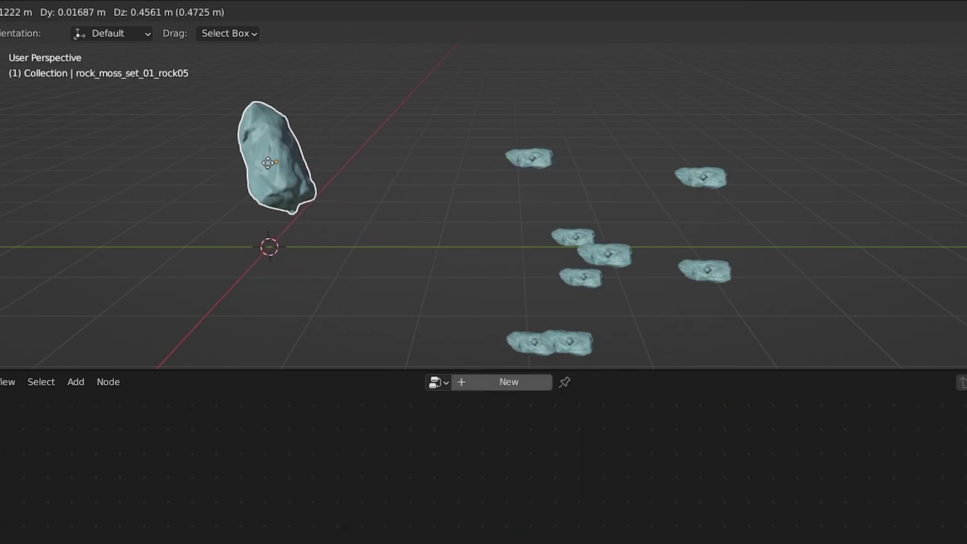
Select the big rock and scale it up hugely.
click(207, 171)
key(s)
click(295, 169)
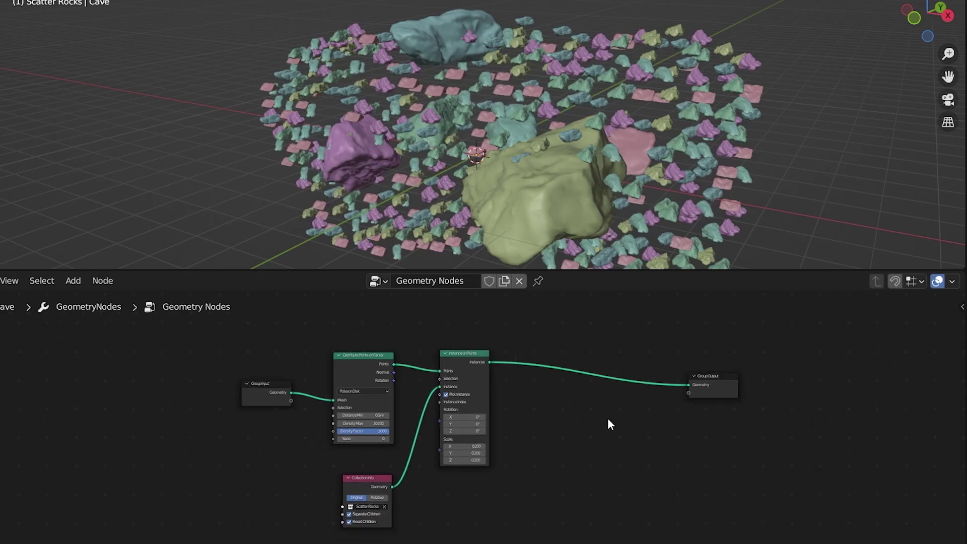
Insert a Join Geometry node before Group Output and rearrange the nodes for room.
key(shift+a)
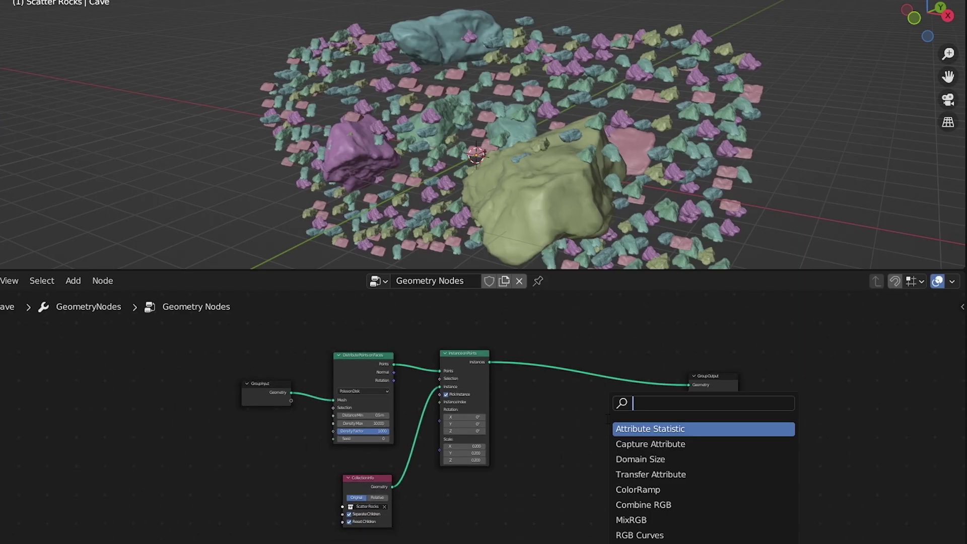
text(join)
click(635, 443)
click(604, 368)
drag(502, 327, 353, 510)
drag(468, 362, 469, 432)
Join the original cave geometry into the output and hide the Scatter Rocks collection.
scroll(625, 490, up, 3)
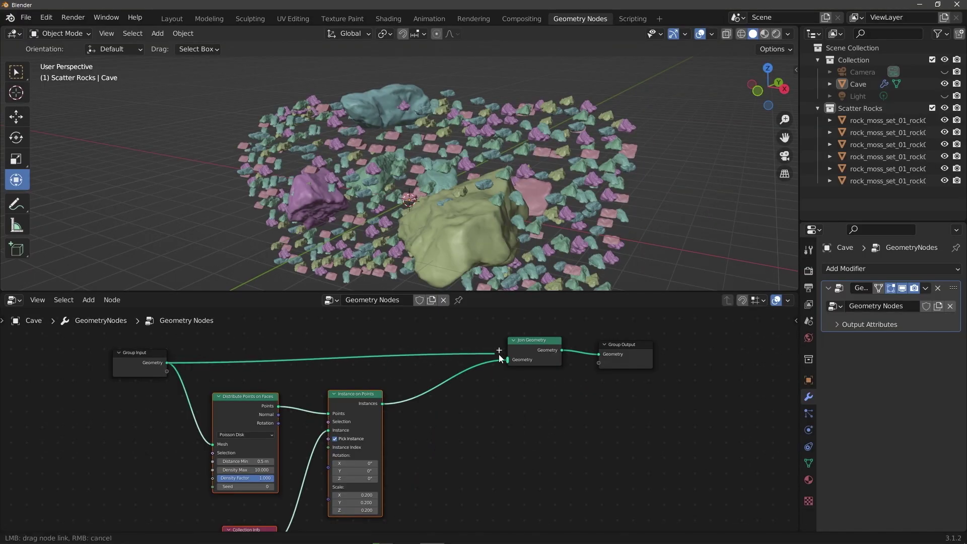
drag(502, 356, 506, 359)
click(945, 108)
middle_drag(679, 155, 733, 144)
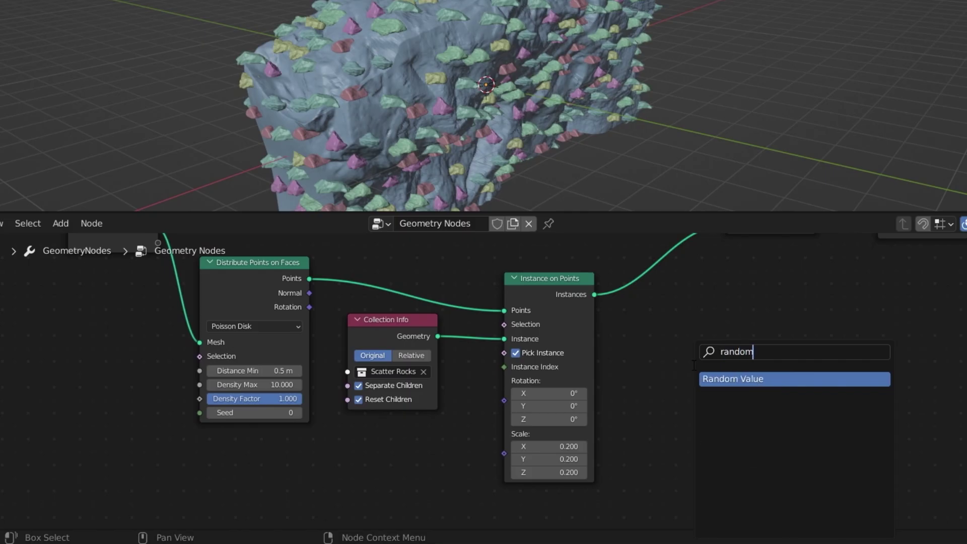
Drive instance scale with a Random Value node ranging 0.06 to 0.25.
key(Return)
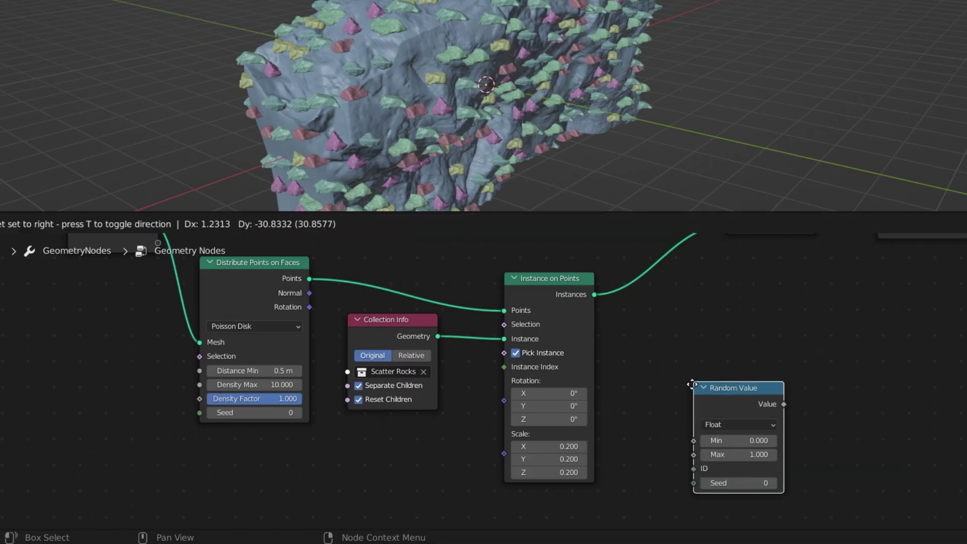
click(355, 418)
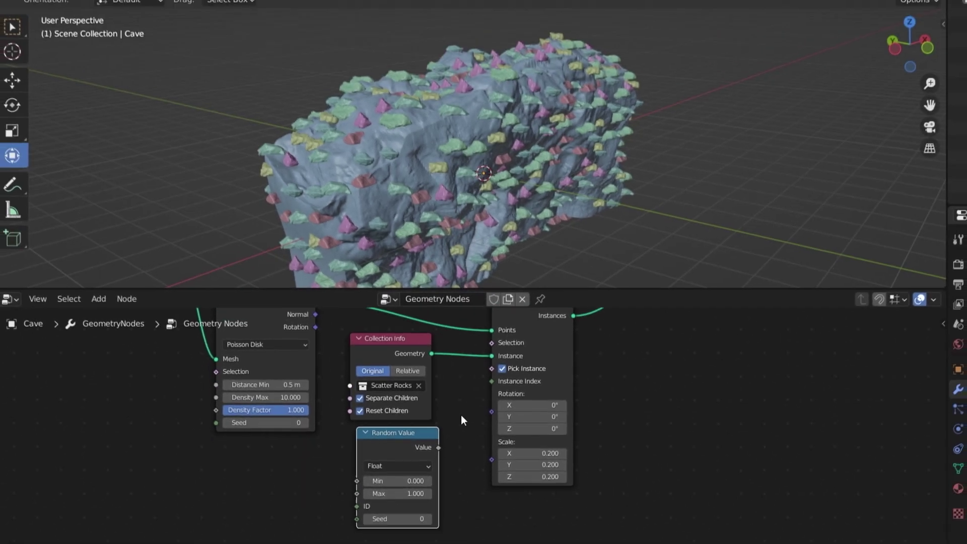
drag(446, 442, 495, 470)
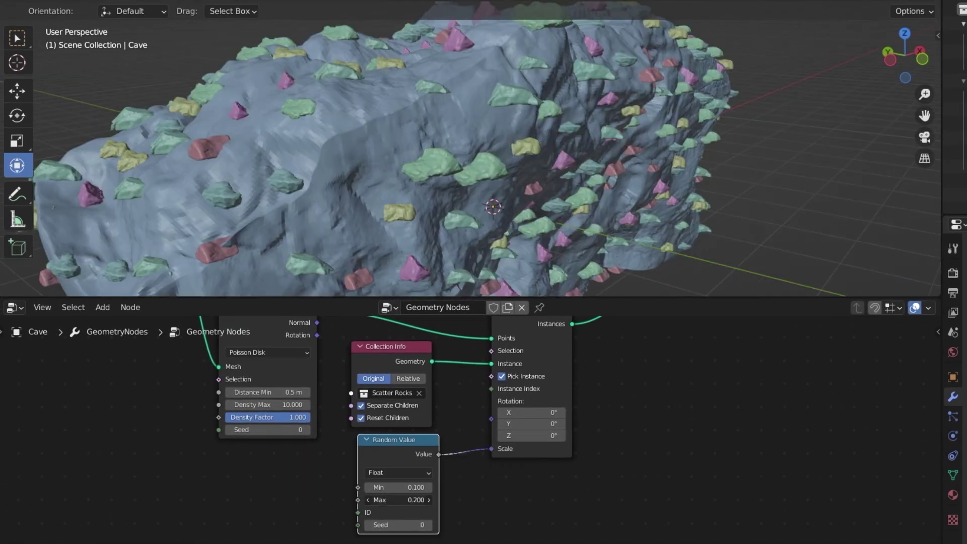
drag(398, 500, 398, 500)
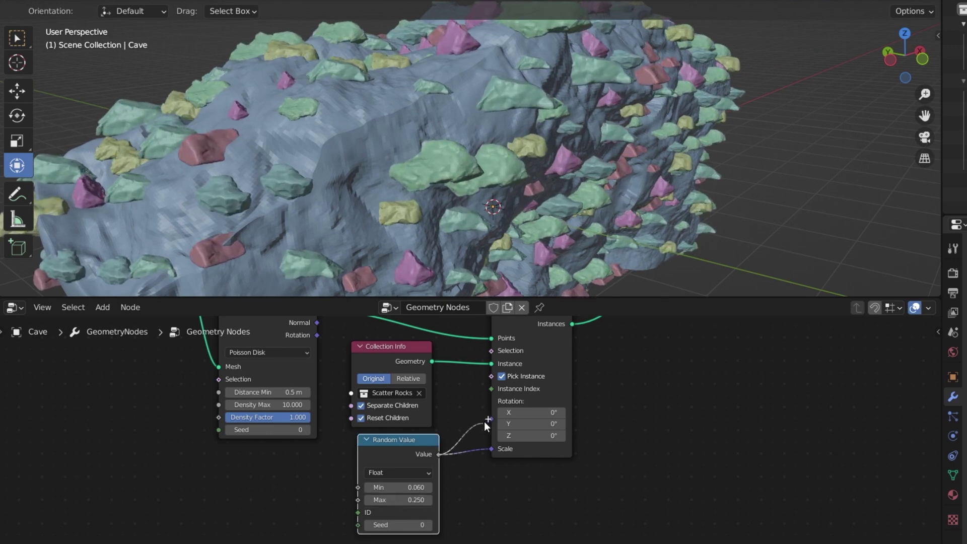
drag(485, 422, 490, 420)
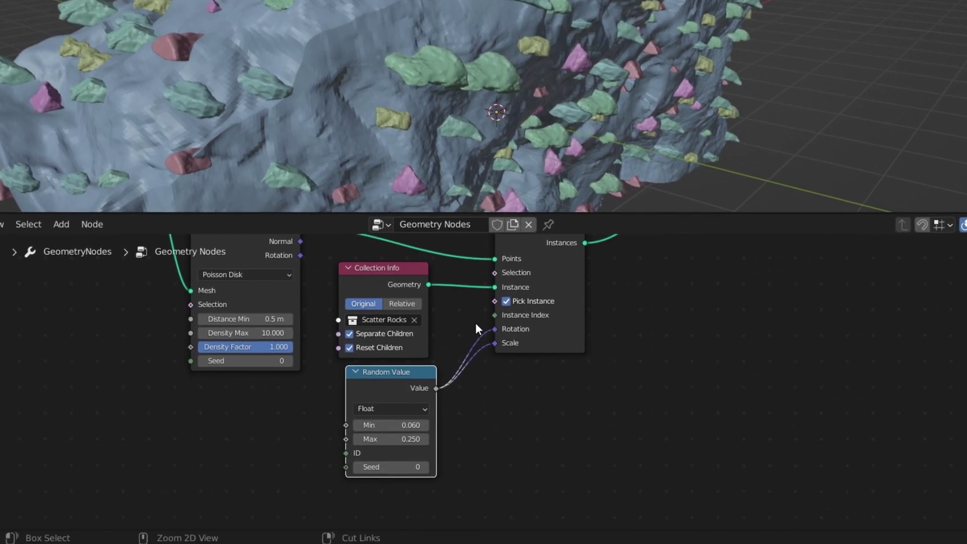
ctrl+right_drag(476, 324, 489, 338)
Drive instance rotation through a Combine XYZ node fed by Random Value nodes per axis.
key(shift+a)
text(combine)
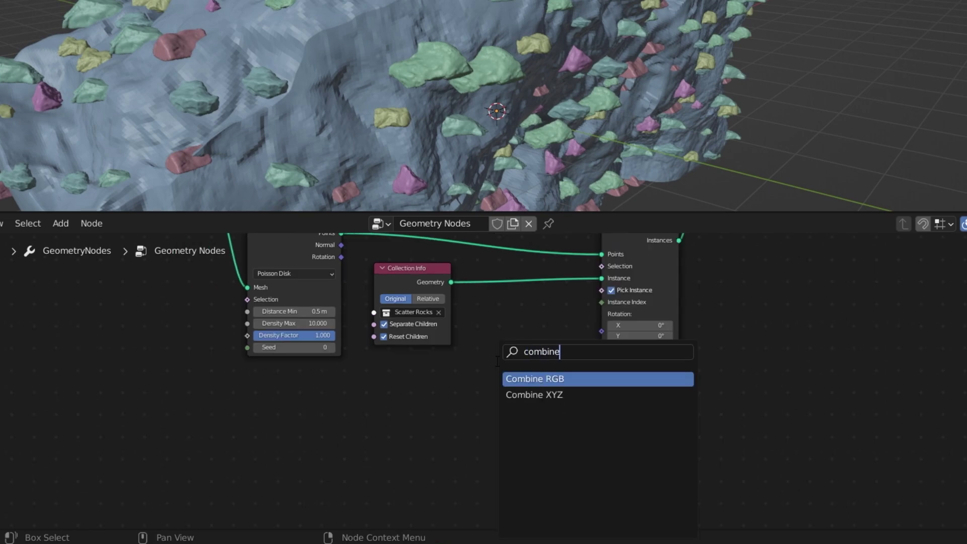
key(Return)
click(557, 328)
drag(560, 328, 601, 331)
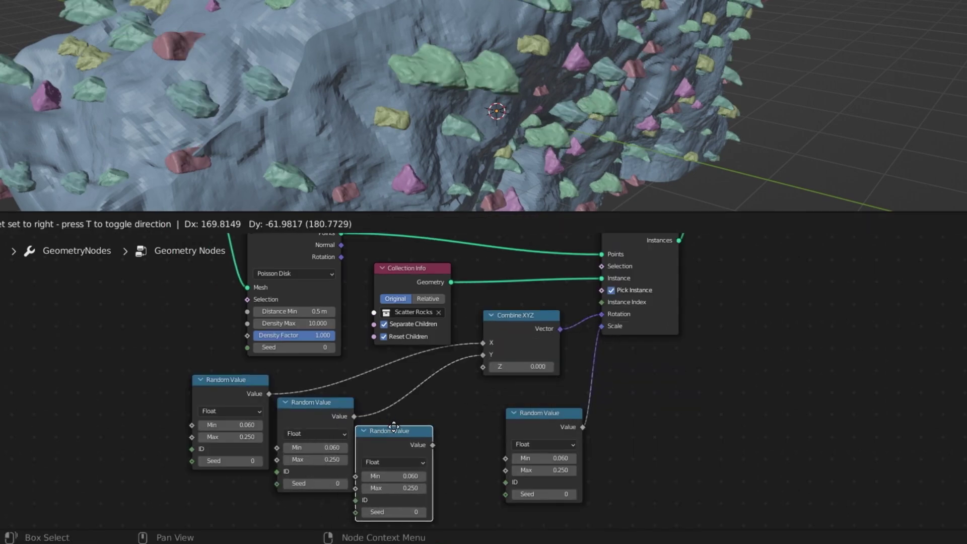
click(436, 441)
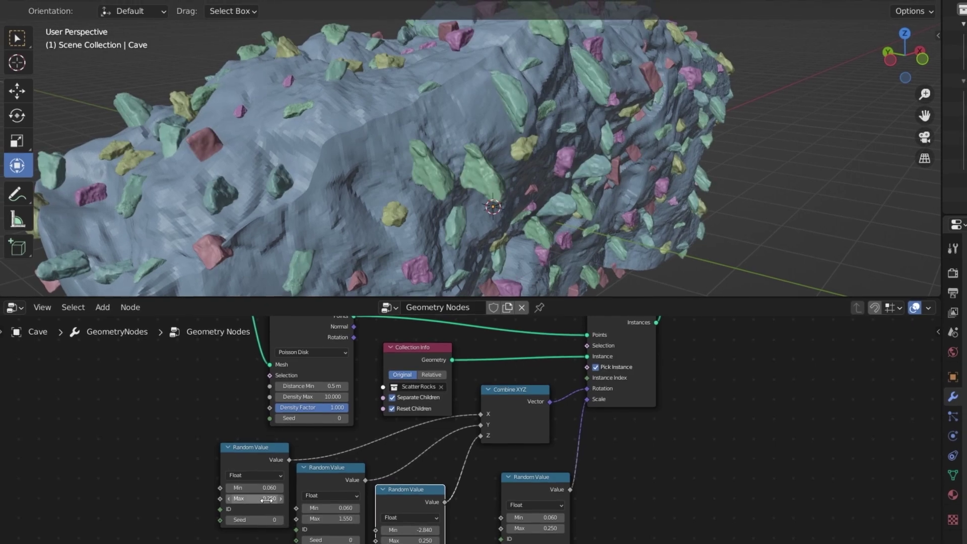
middle_drag(403, 134, 389, 148)
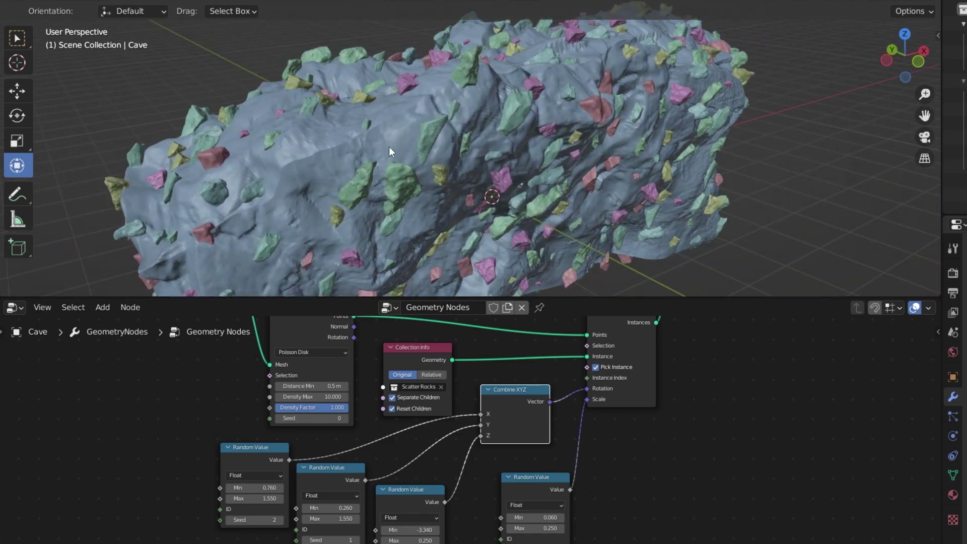
Weight paint scatter areas on the cave into a vertex group named Rock Scatter.
click(96, 38)
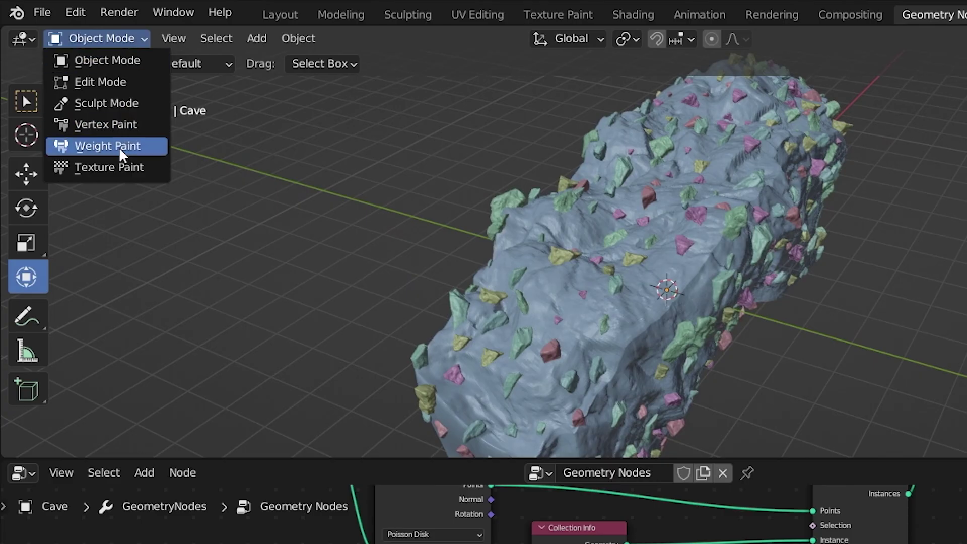
click(119, 147)
drag(464, 281, 627, 227)
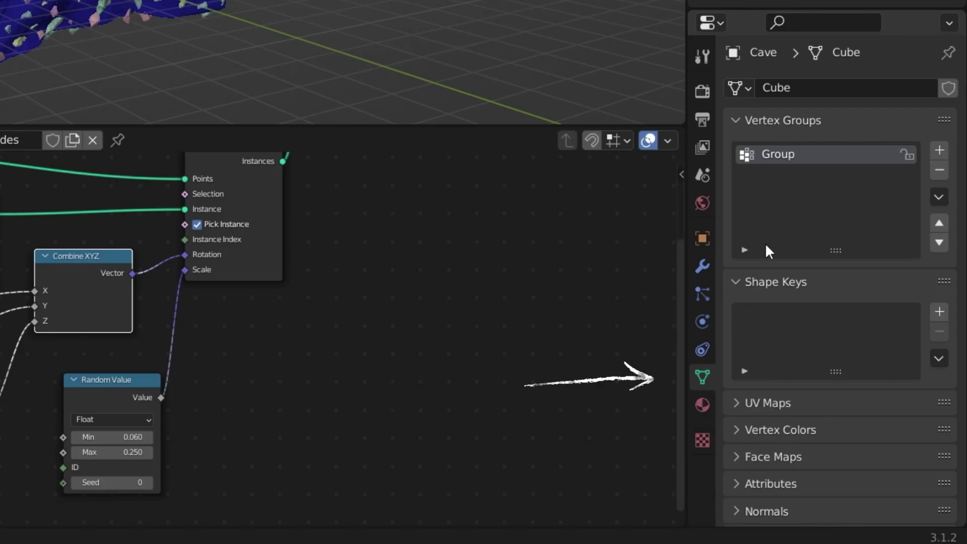
text(Rocks)
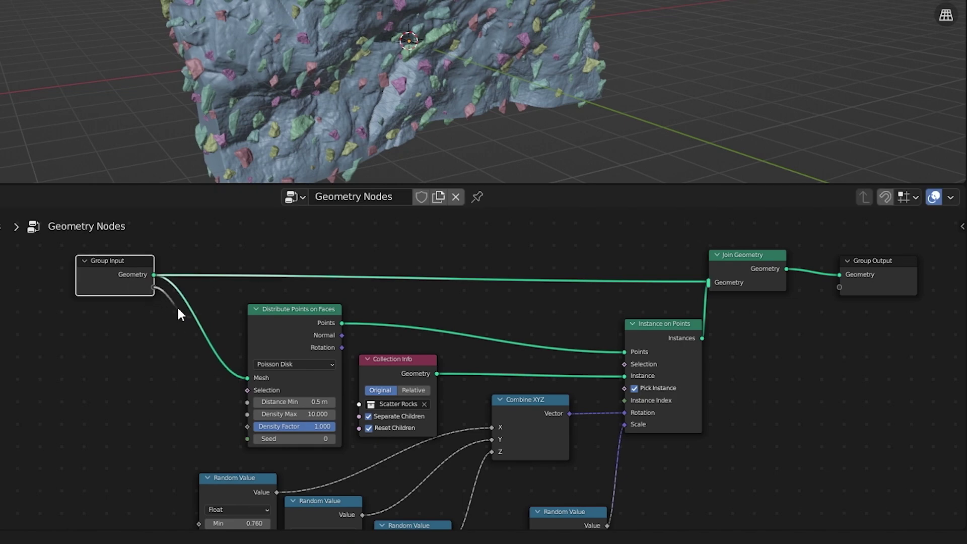
Expose Density Factor as a group input and switch it to attribute mode in the modifier.
drag(177, 346, 247, 427)
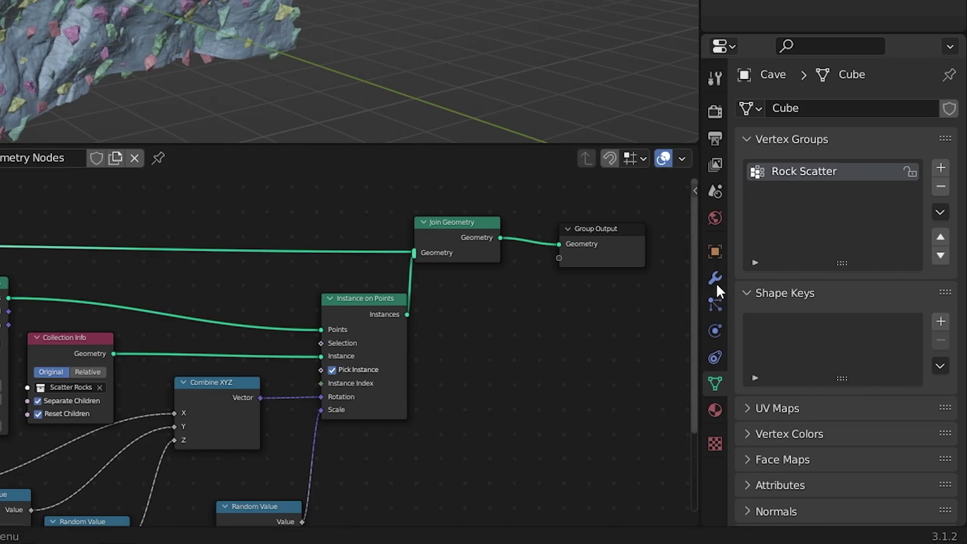
click(716, 279)
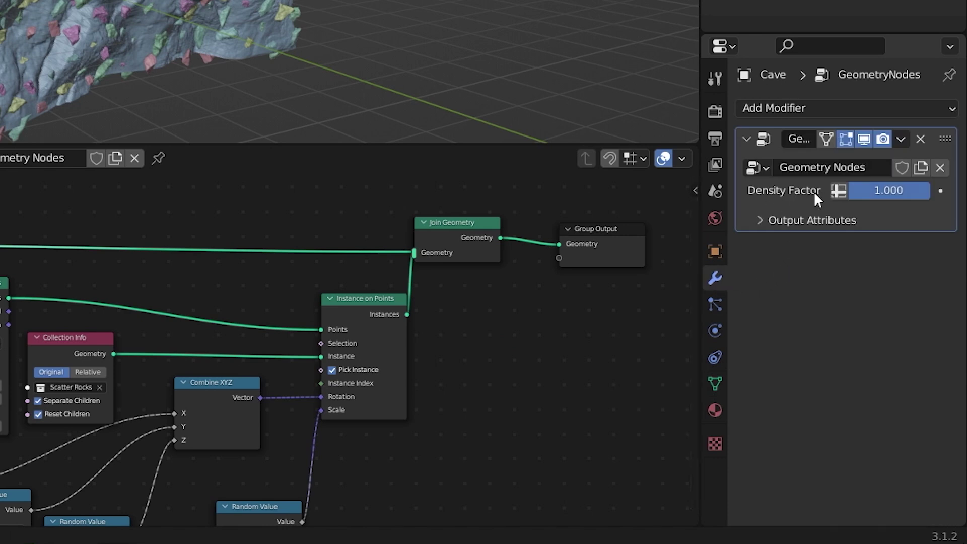
click(839, 191)
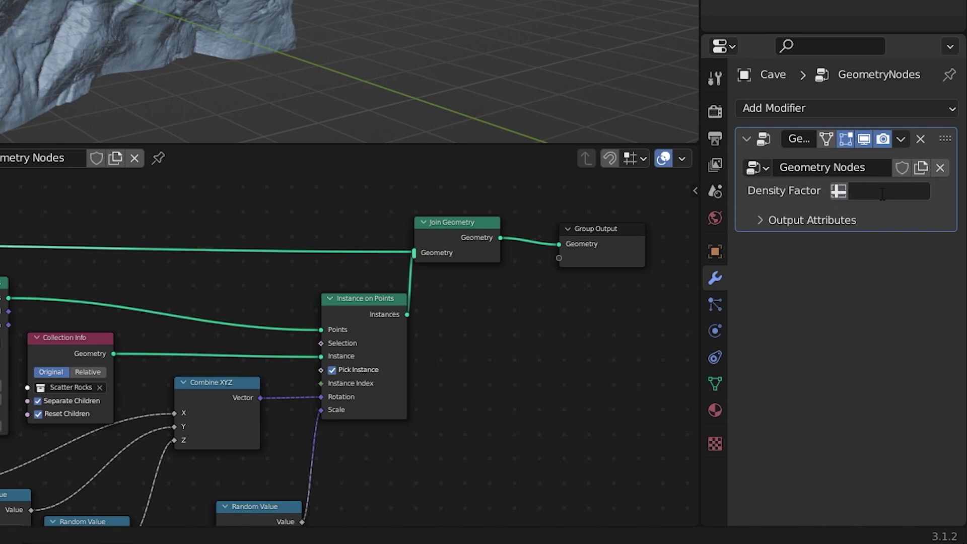
click(879, 191)
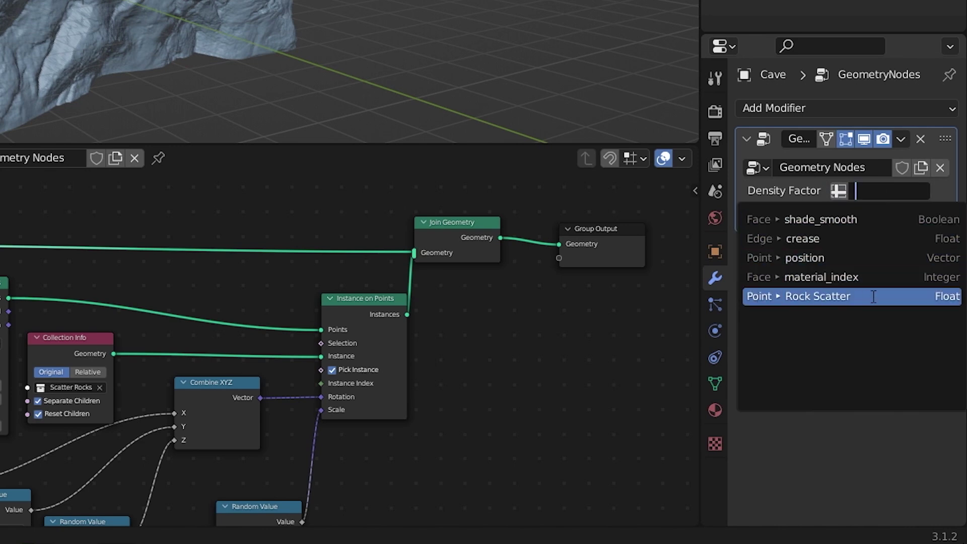
Set the Density Factor attribute to Rock Scatter and check the rock placement.
click(803, 296)
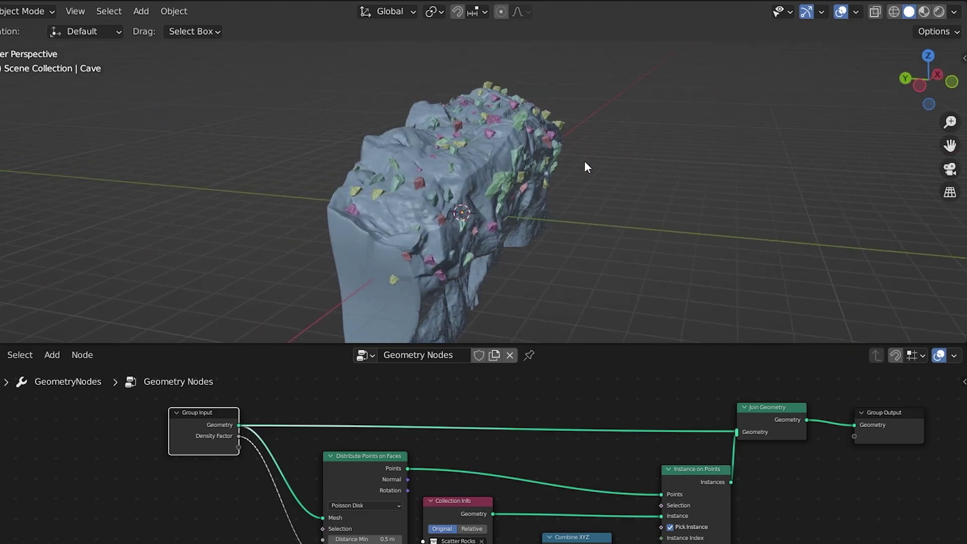
middle_drag(226, 0, 0, 0)
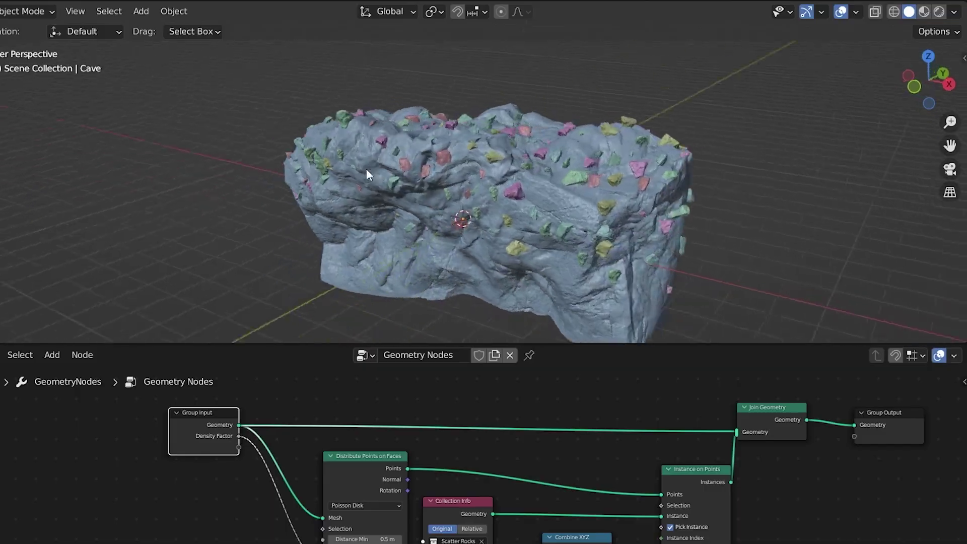
middle_drag(366, 169, 378, 178)
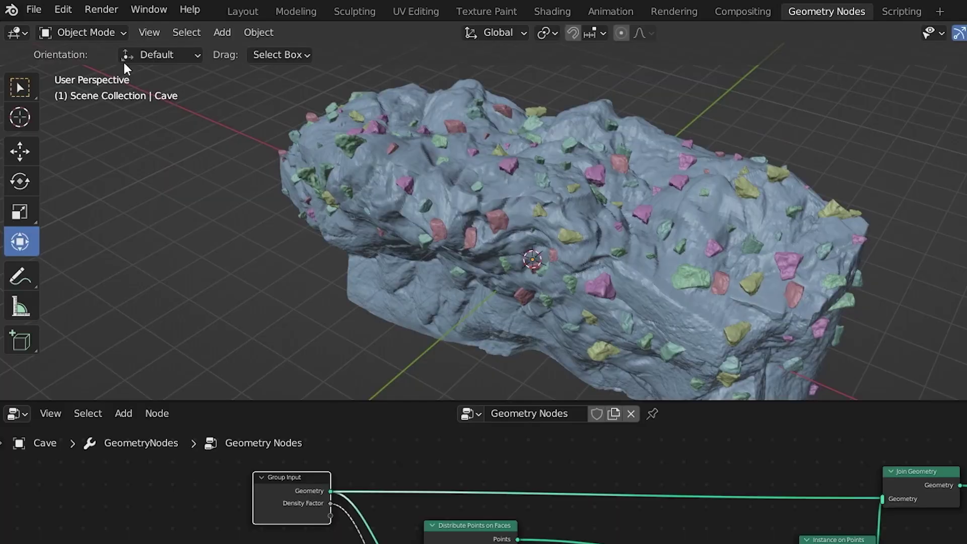
Paint more Rock Scatter weight onto the cave in Weight Paint mode.
click(114, 33)
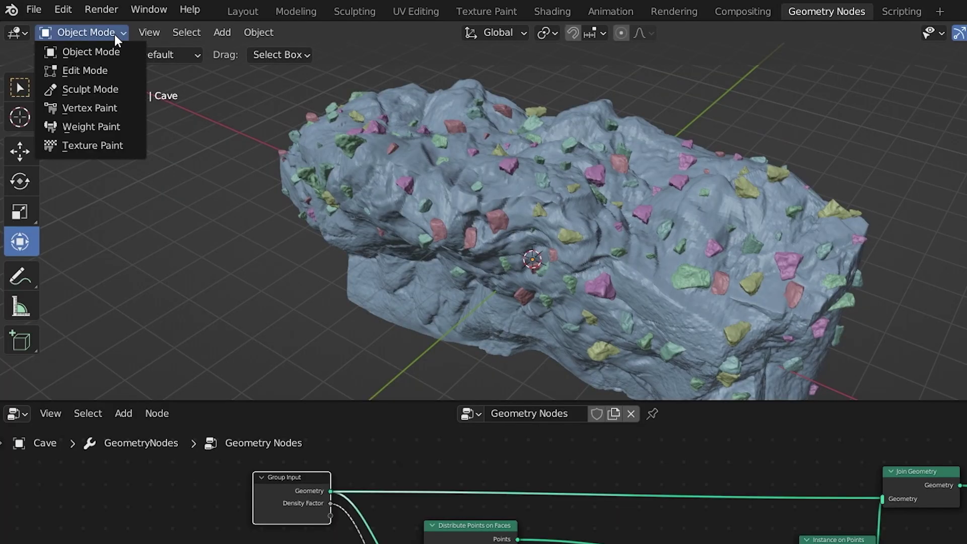
click(103, 126)
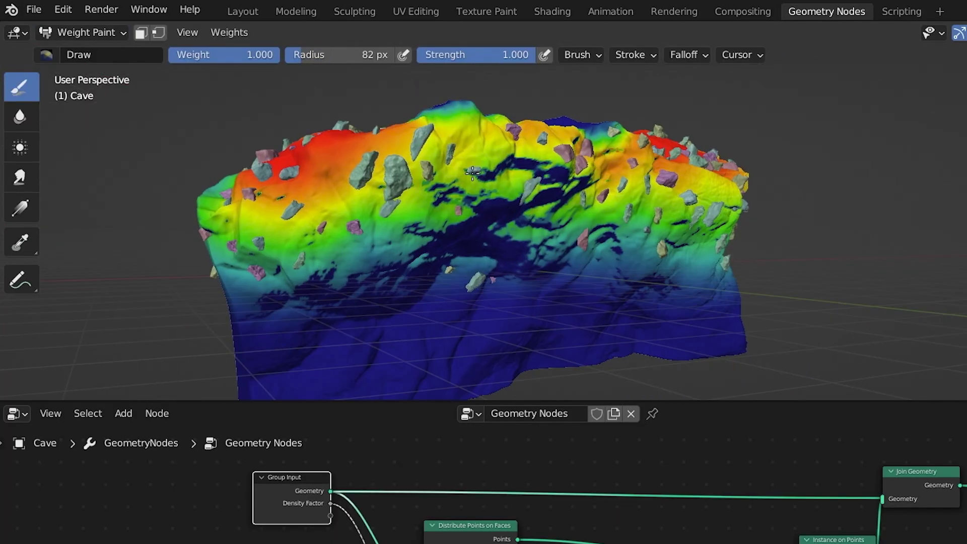
drag(580, 236, 327, 252)
drag(575, 166, 344, 203)
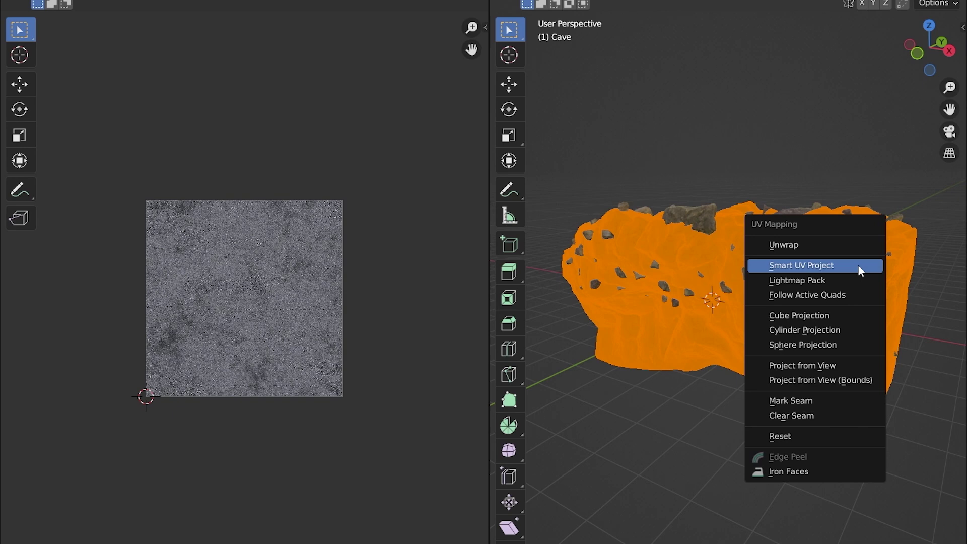
Smart UV project the cave so the stone texture maps onto it, and inspect it in Edit Mode.
click(859, 265)
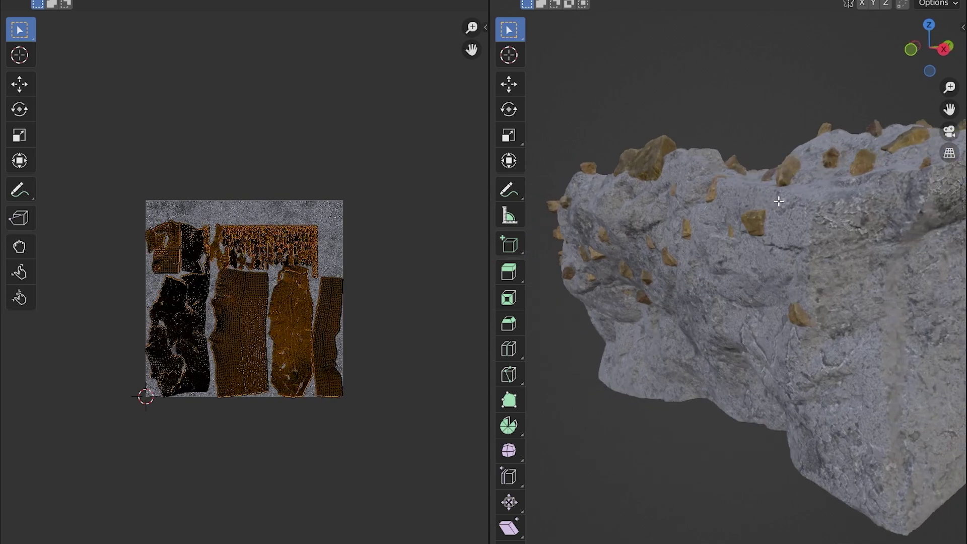
middle_drag(765, 221, 759, 196)
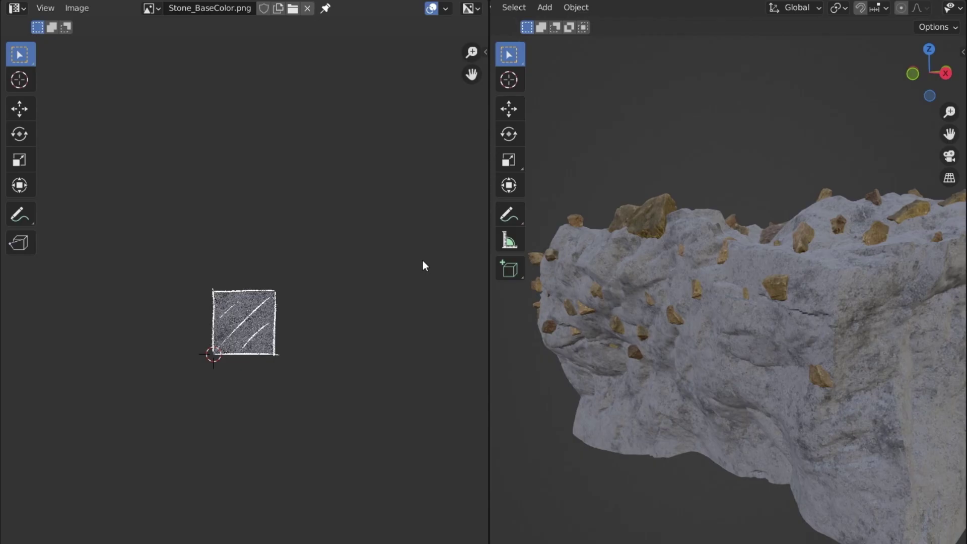
key(Tab)
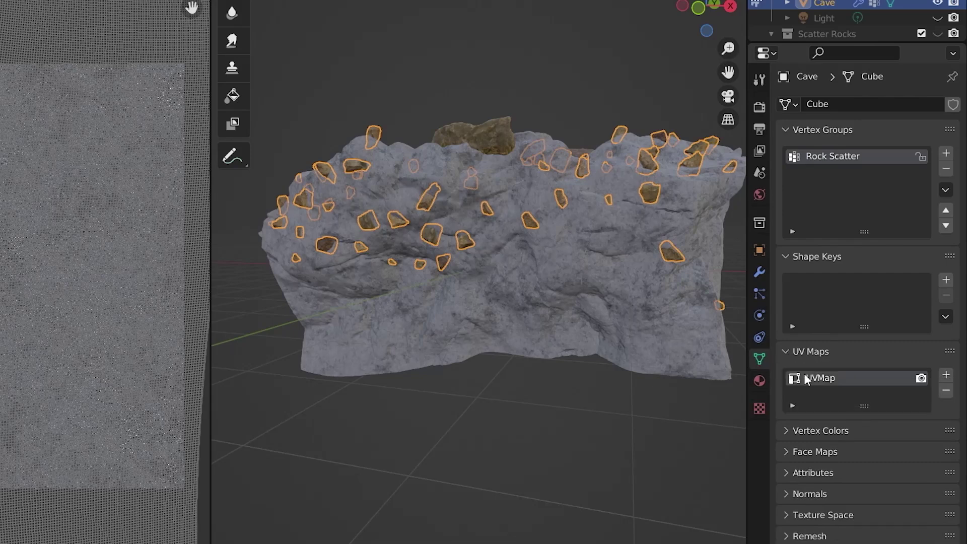
Add a second UV map and rename it 'Moss Texture UV'.
click(947, 377)
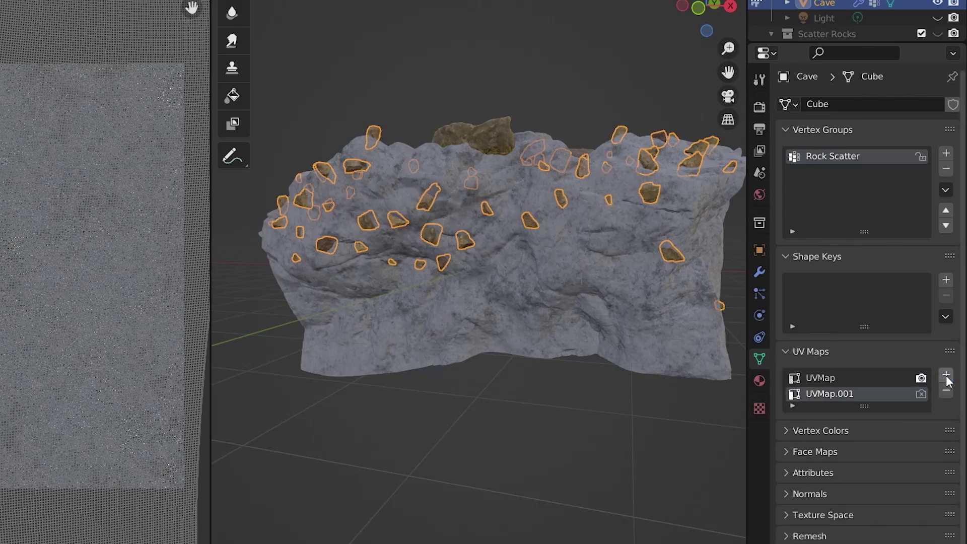
double_click(831, 394)
text(Moss Te)
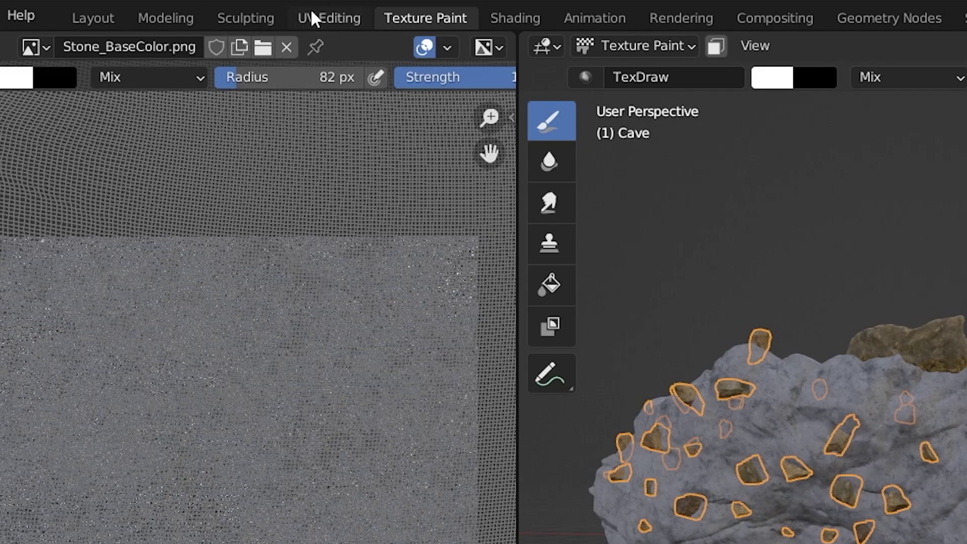
In UV Editing, Smart UV Project the cave into Moss Texture UV and scale the islands down.
click(311, 11)
key(u)
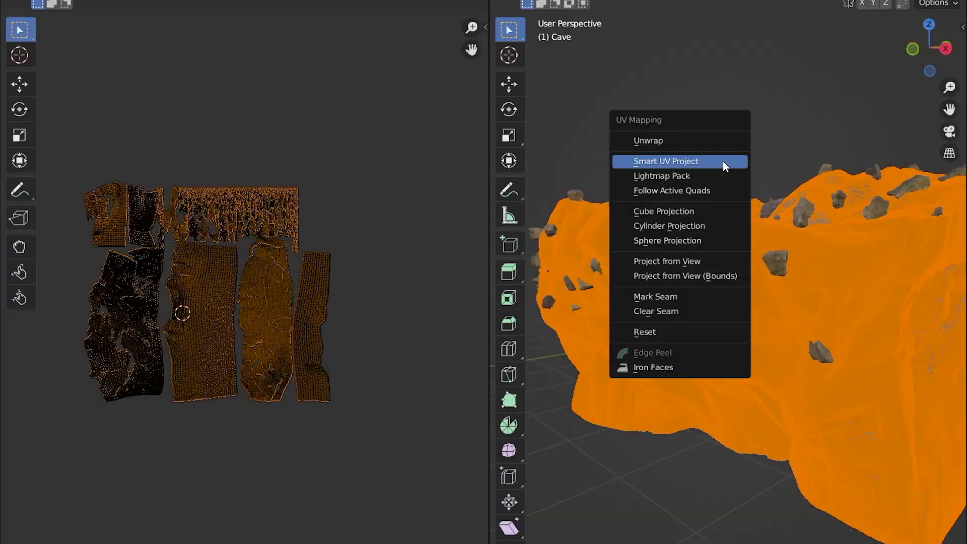
click(724, 162)
click(761, 276)
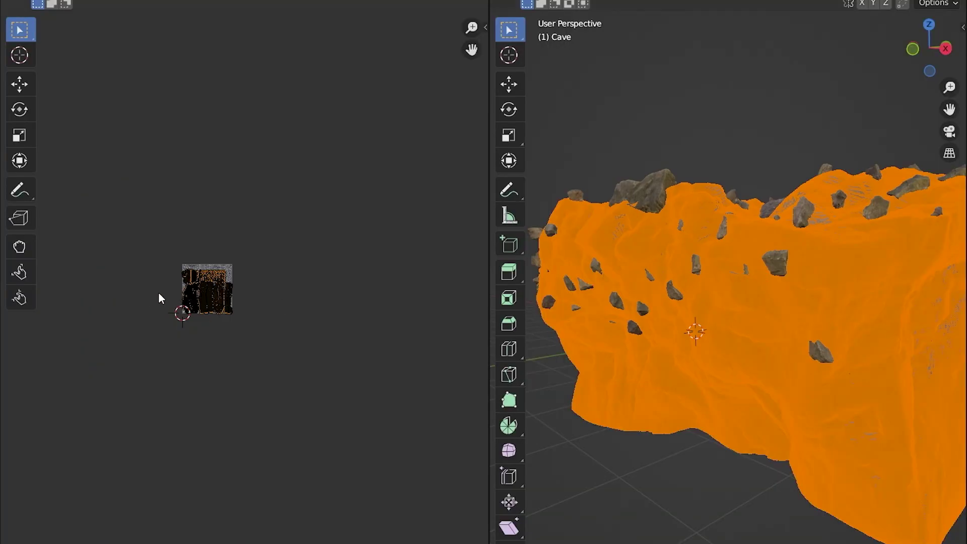
key(Home)
scroll(648, 297, down, 5)
middle_drag(648, 298, 783, 308)
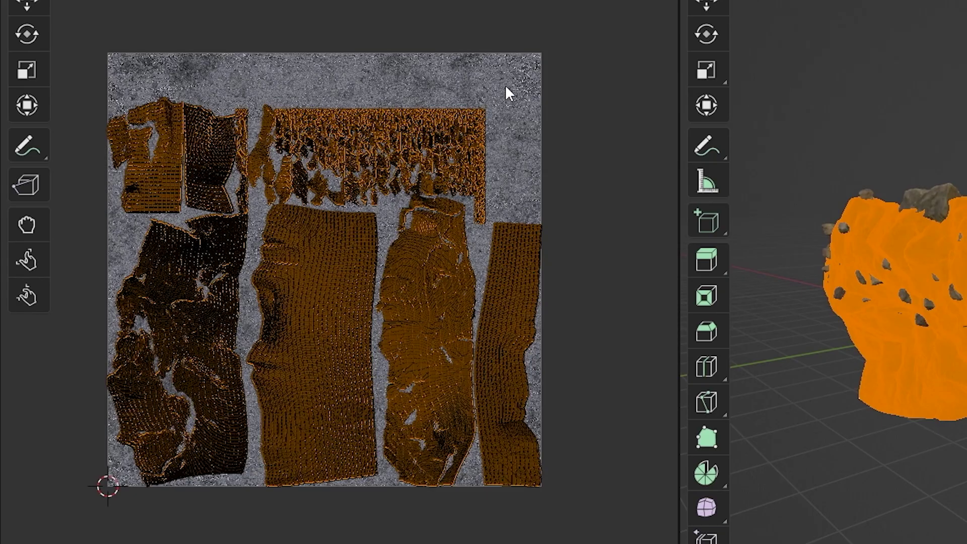
key(s)
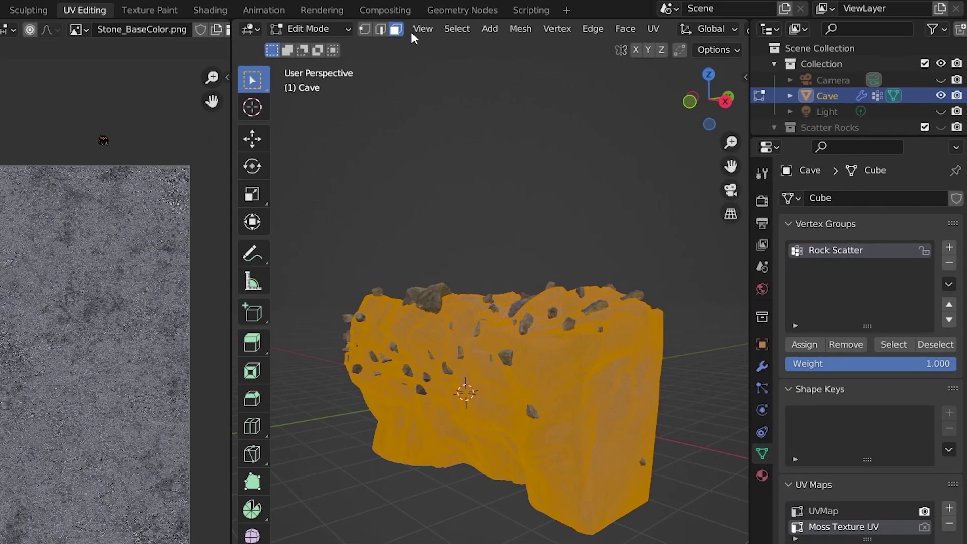
With X-ray on, re-unwrap the whole cave using a 66° Smart UV Project.
scroll(411, 31, down, 5)
click(656, 29)
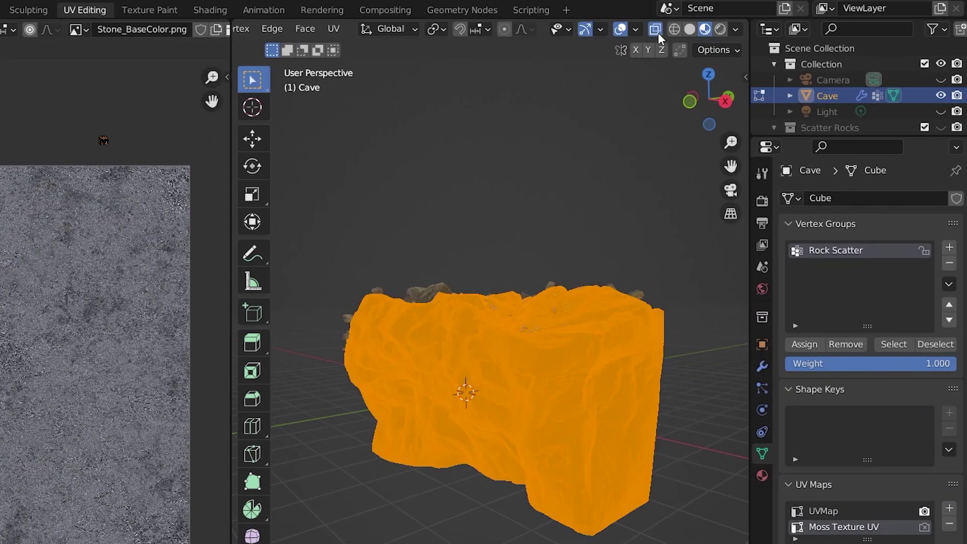
drag(708, 99, 712, 331)
middle_drag(712, 331, 480, 292)
key(u)
click(480, 292)
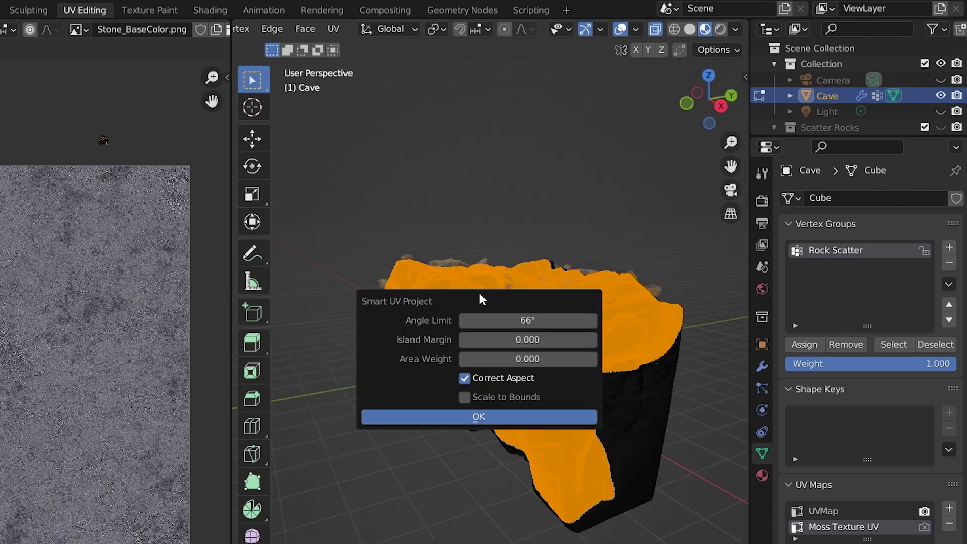
click(504, 418)
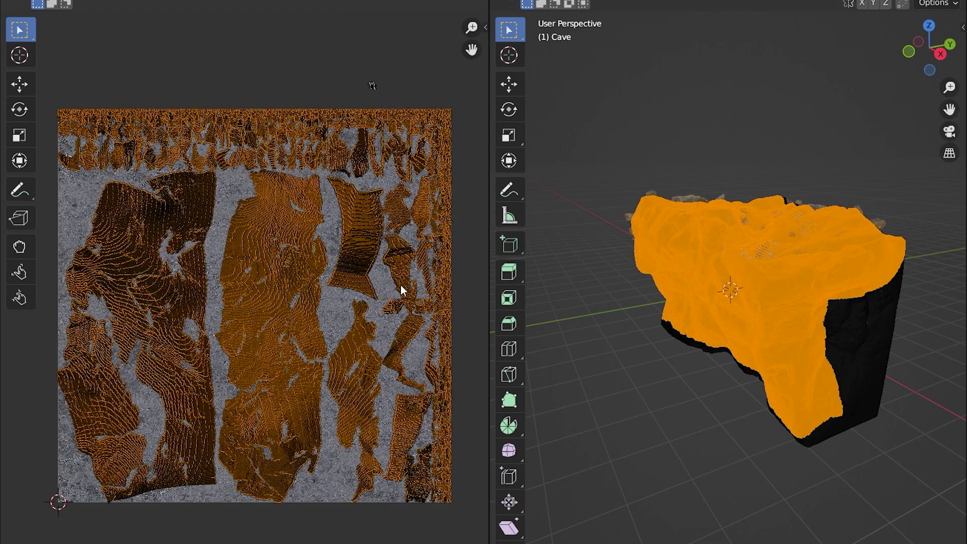
Select only the small UV island and view its faces on the cave.
click(360, 71)
drag(397, 98, 399, 98)
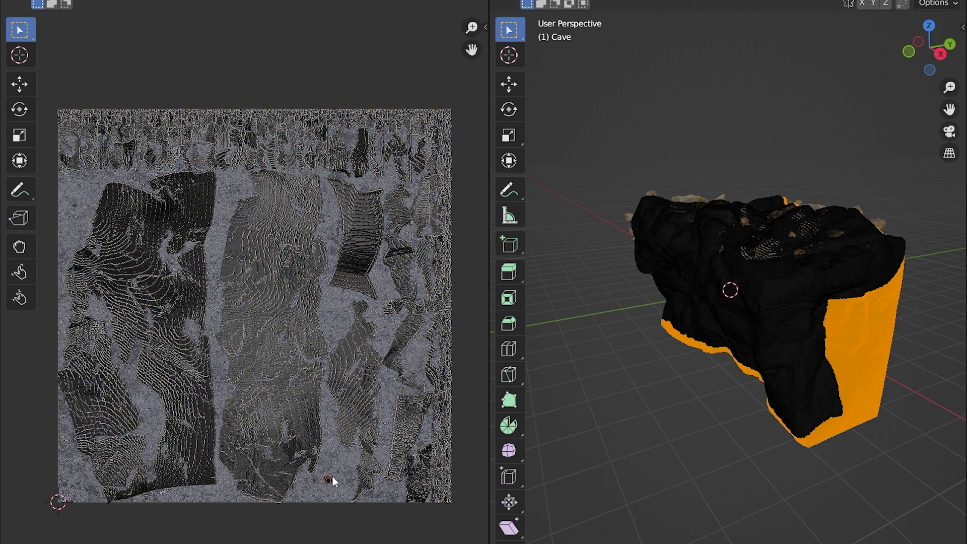
middle_drag(829, 315, 600, 309)
scroll(357, 445, up, 8)
scroll(291, 246, up, 2)
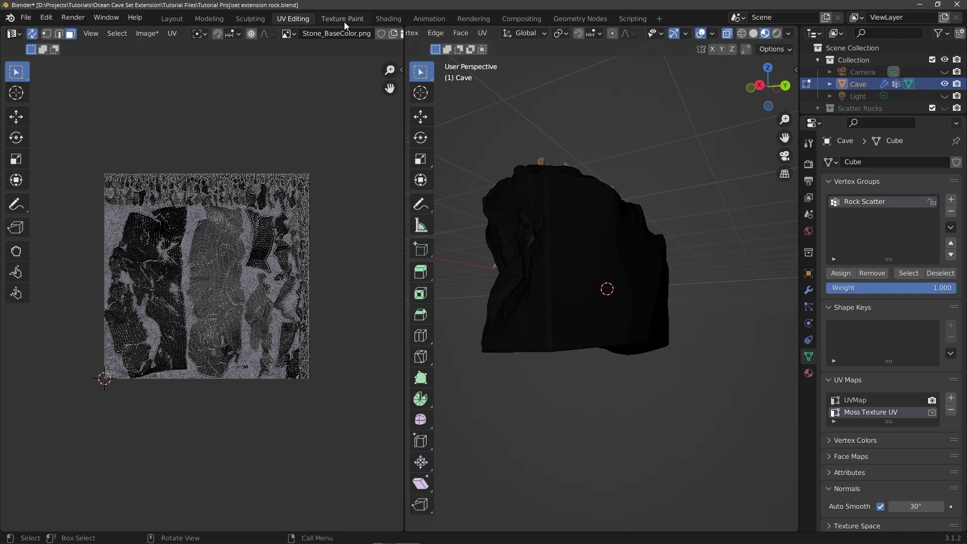
In the Texture Paint workspace, set Texture Slots Mode to Single Image and start a new image.
click(343, 21)
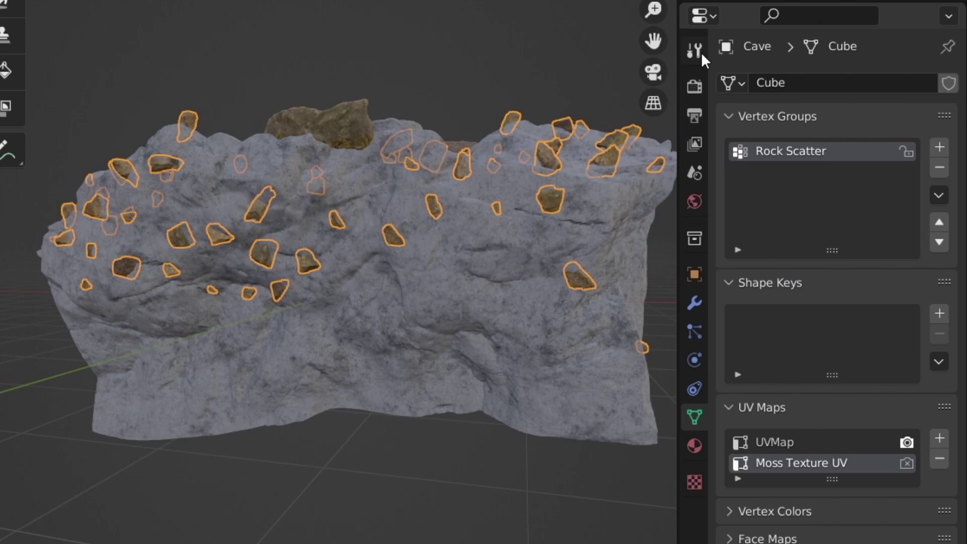
click(701, 52)
click(891, 117)
click(891, 161)
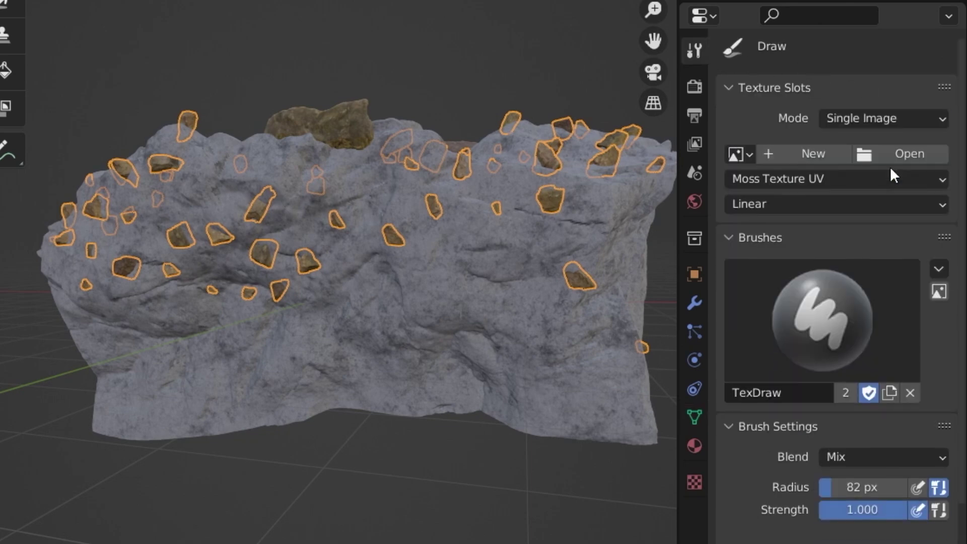
click(830, 153)
Make the new image 4096 × 4096 px and name it Moss Texture Matte.
click(863, 211)
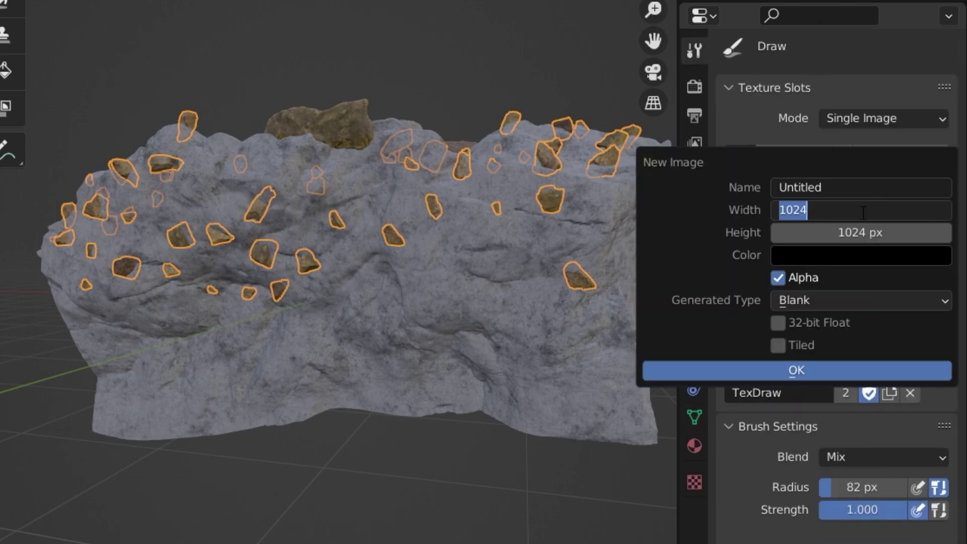
text(*4)
key(Return)
click(888, 233)
text(*4)
key(Return)
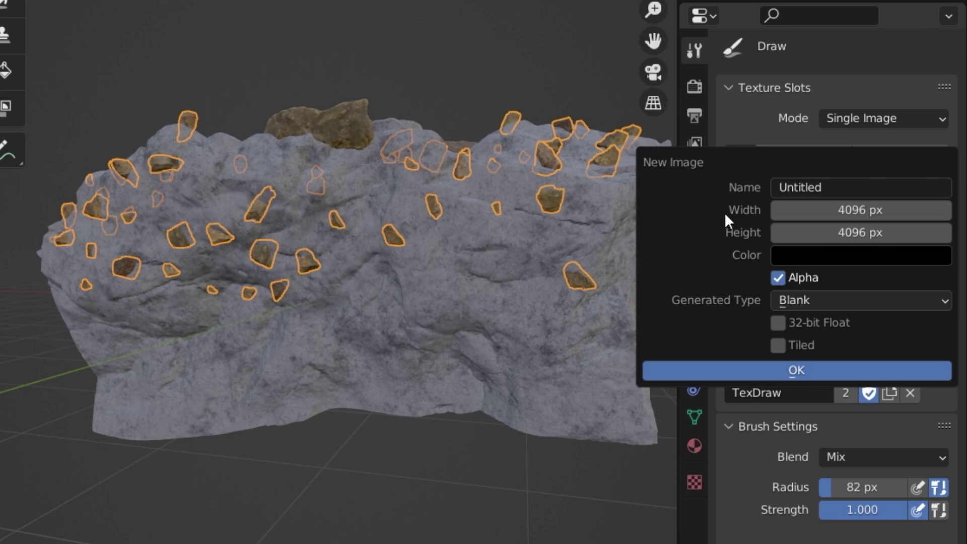
click(848, 188)
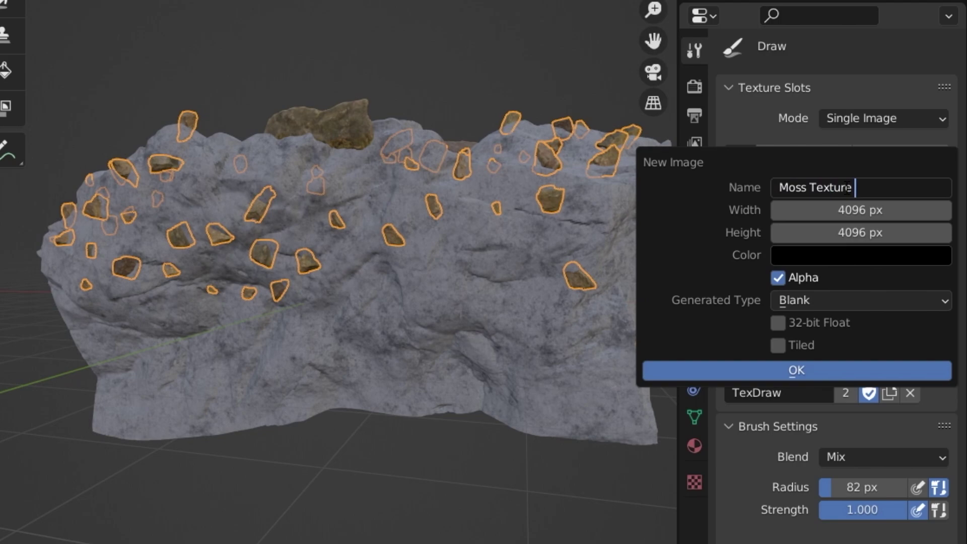
Create the 'Moss Texture Matte' image, paint a test dab on the cave, then undo it.
text(Moss Texture Matte)
click(879, 370)
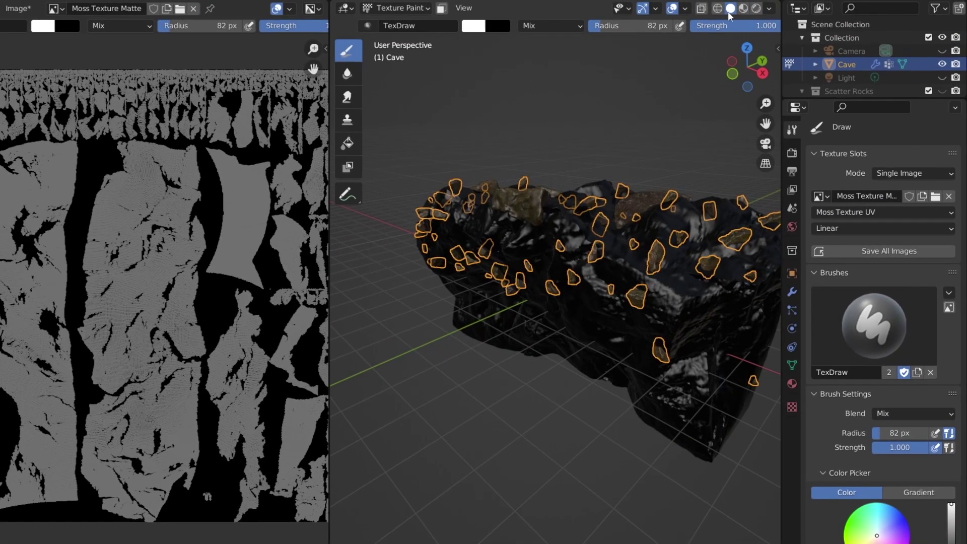
middle_drag(670, 177, 640, 183)
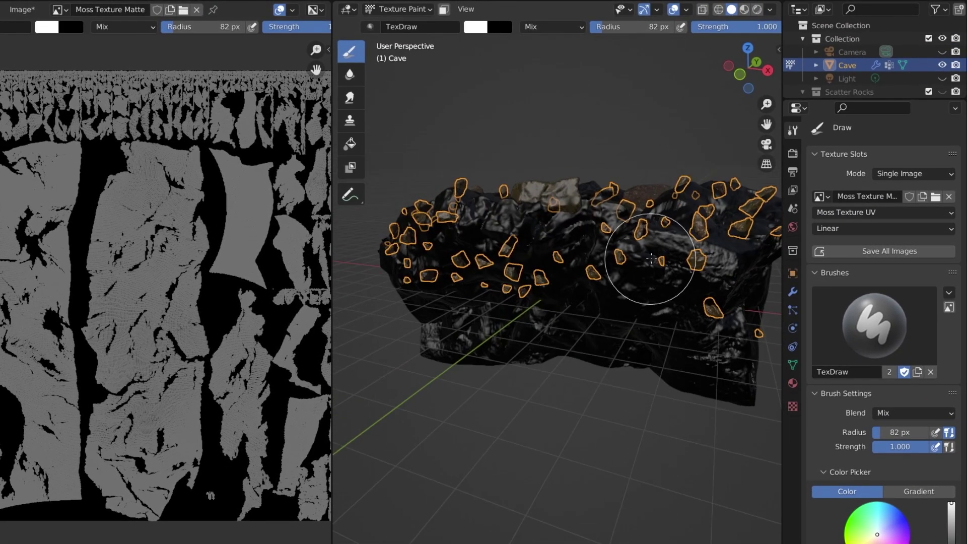
click(652, 259)
mouse_move(652, 259)
middle_down()
mouse_move(592, 240)
mouse_move(650, 262)
middle_up()
key(ctrl+z)
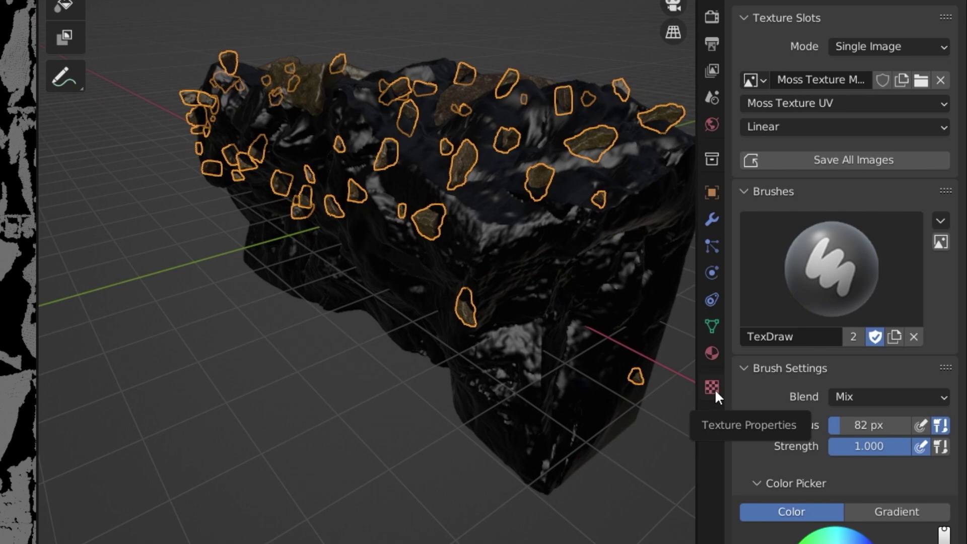
Give the paint brush a new Clouds noise texture.
click(715, 388)
click(838, 41)
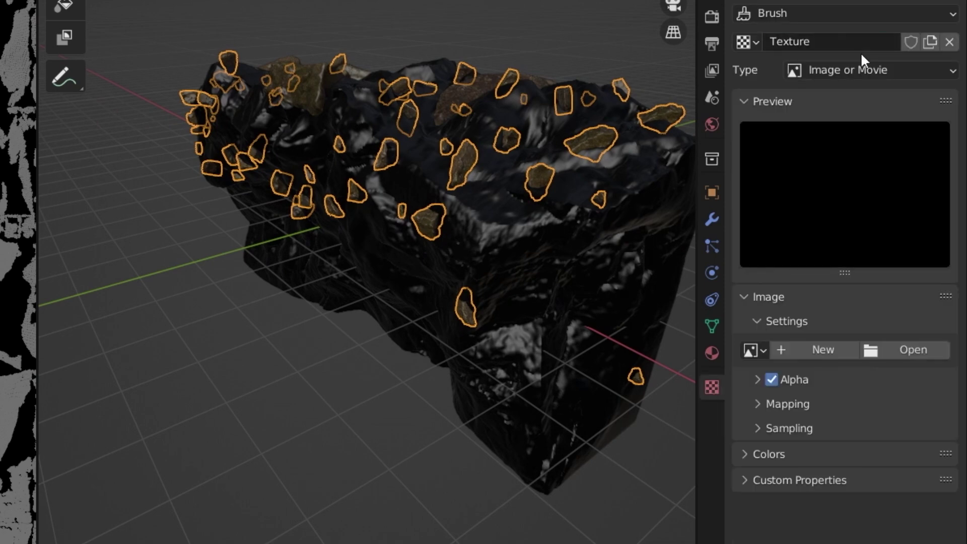
click(867, 69)
click(856, 101)
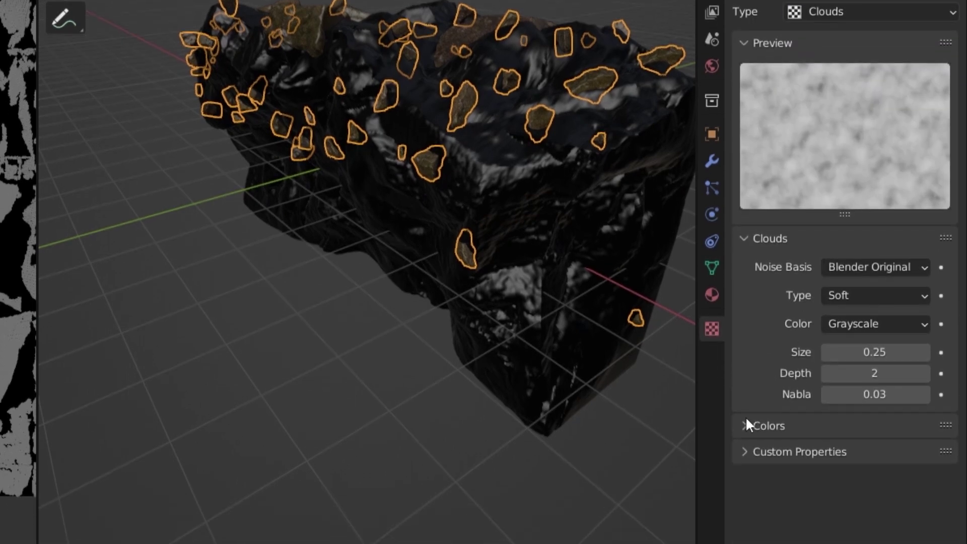
Set the Clouds brush texture's brightness to 0.2 and contrast to 5.
click(751, 469)
scroll(751, 475, down, 5)
click(877, 487)
text(0.2)
key(Return)
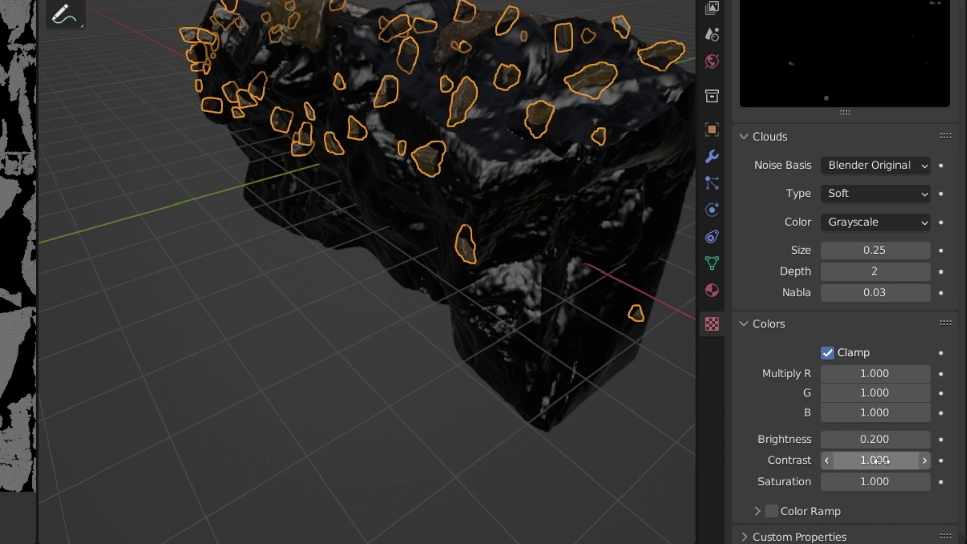
click(884, 461)
text(5)
key(Return)
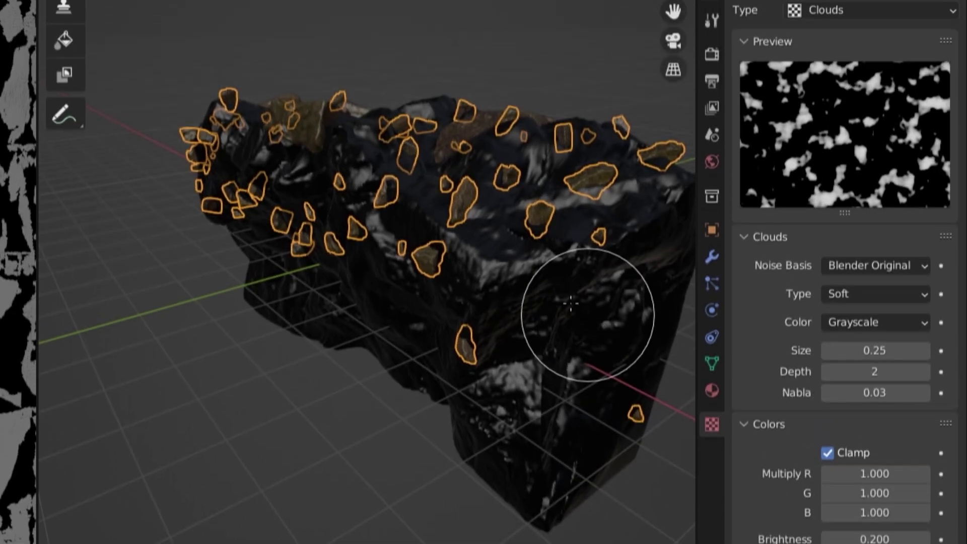
Check the quick brush settings: Add blending, 47 px radius, 0.341 strength.
right_click(497, 155)
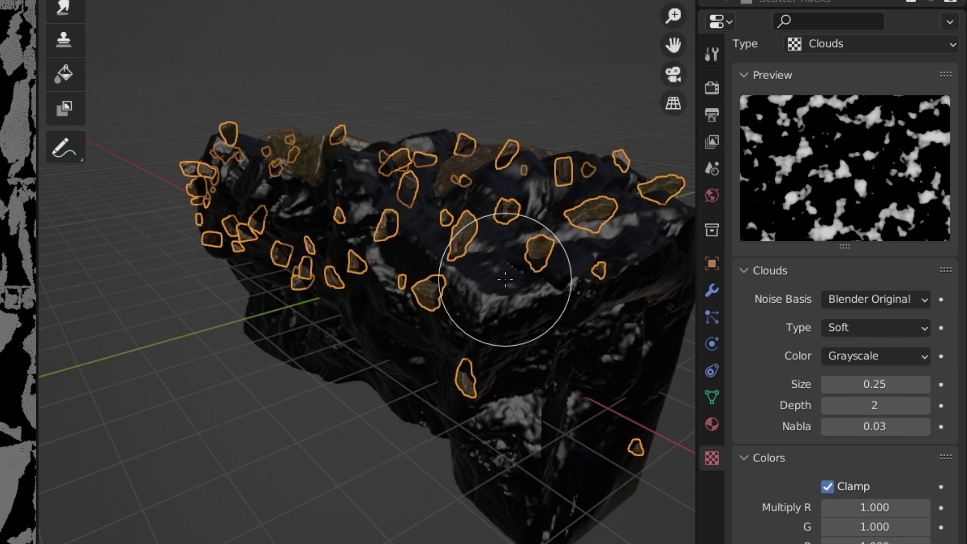
scroll(509, 277, up, 4)
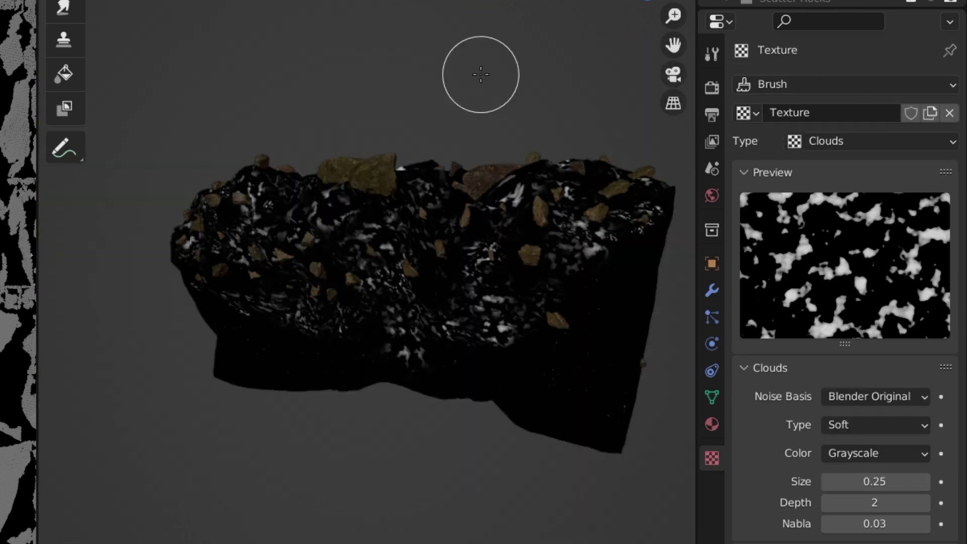
click(712, 52)
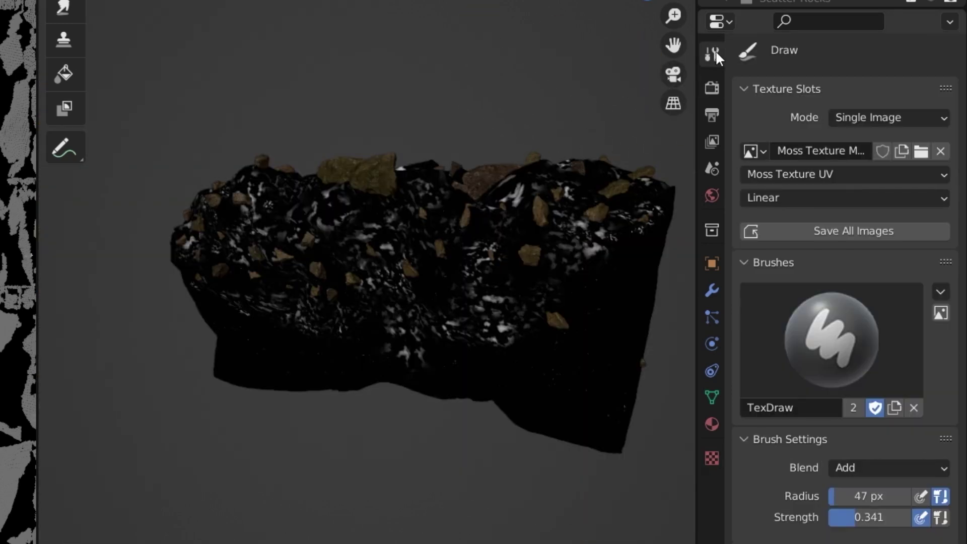
Save the painted moss image and duplicate the Principled BSDF to the right in Shading.
click(906, 233)
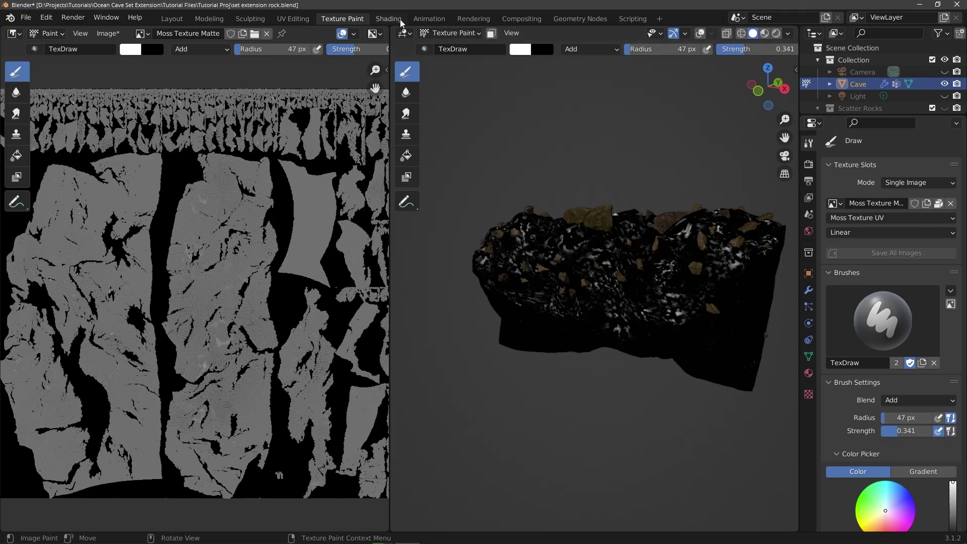
click(398, 21)
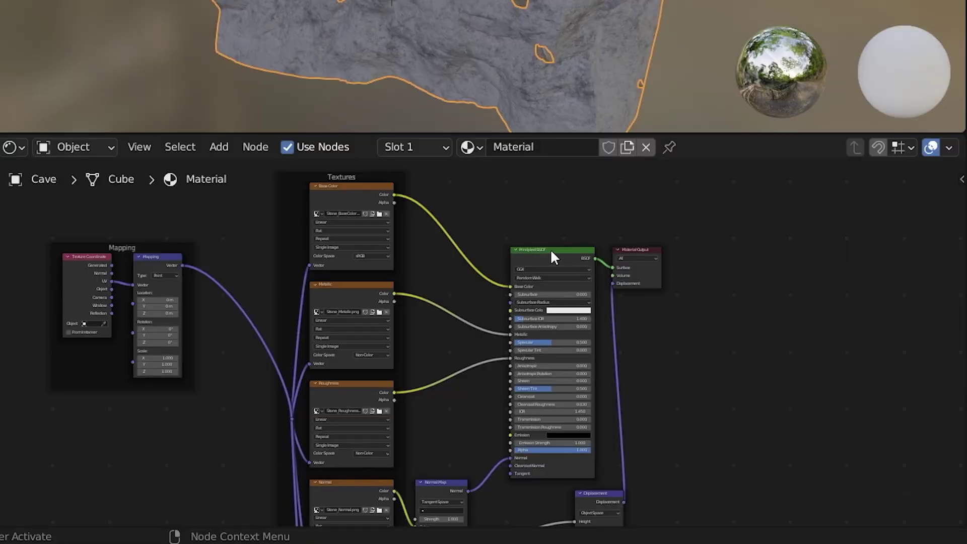
click(530, 356)
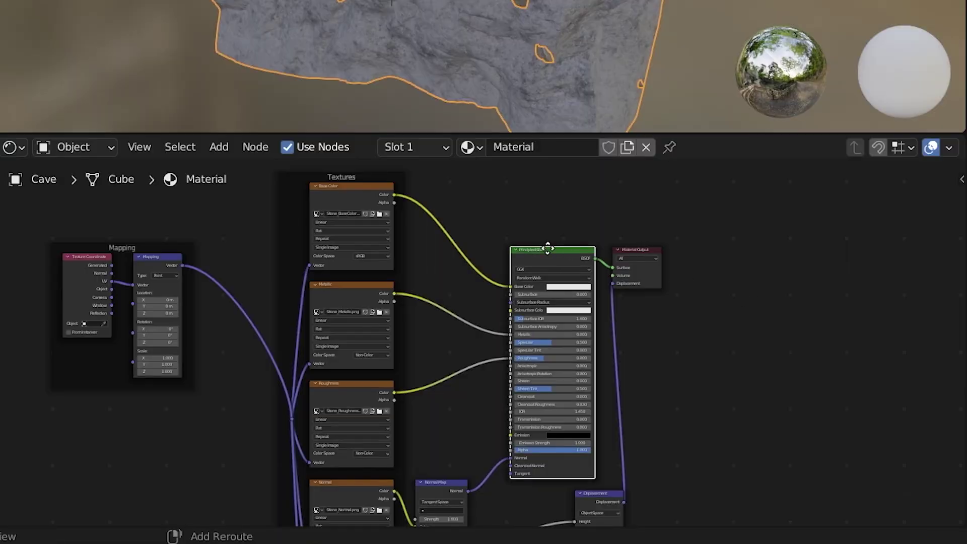
key(shift+d)
click(829, 280)
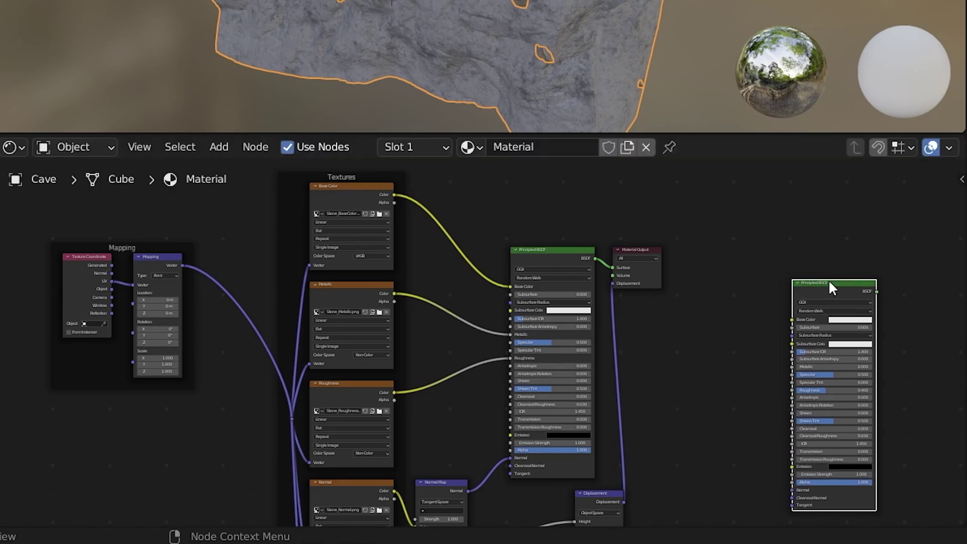
Add a Ctrl+T texture node chain to the new BSDF and link it to the Material Output Surface.
key(ctrl+space)
scroll(829, 280, up, 4)
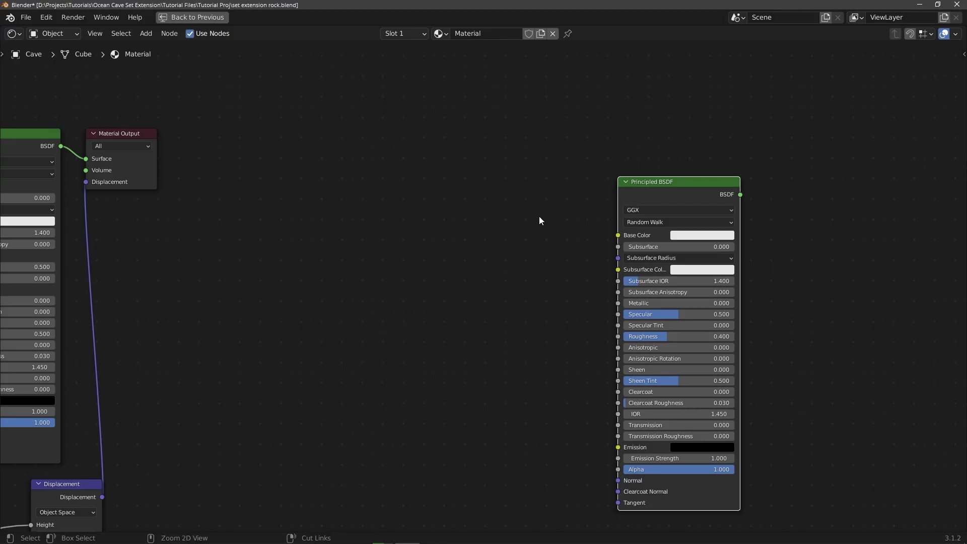
key(ctrl+t)
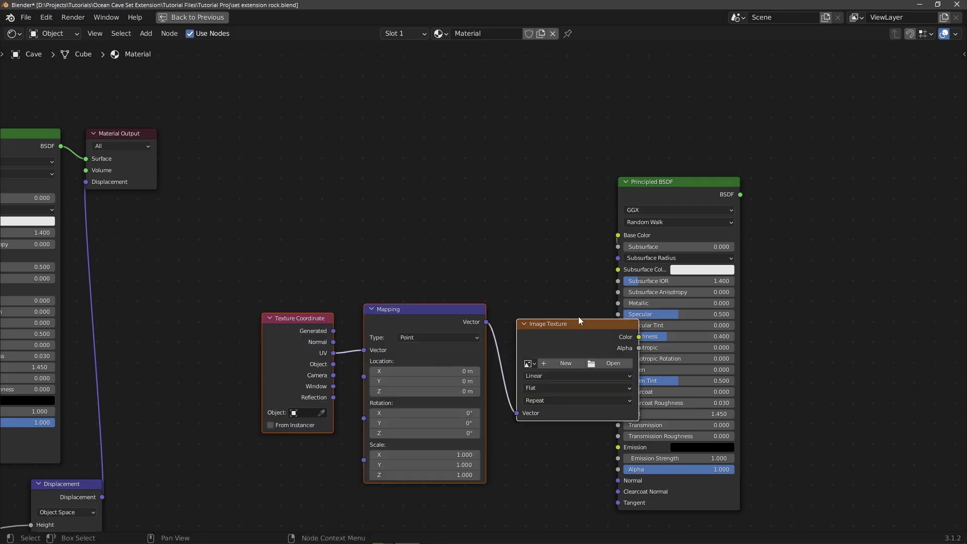
mouse_move(578, 321)
mouse_down()
mouse_move(529, 233)
mouse_move(507, 230)
mouse_up()
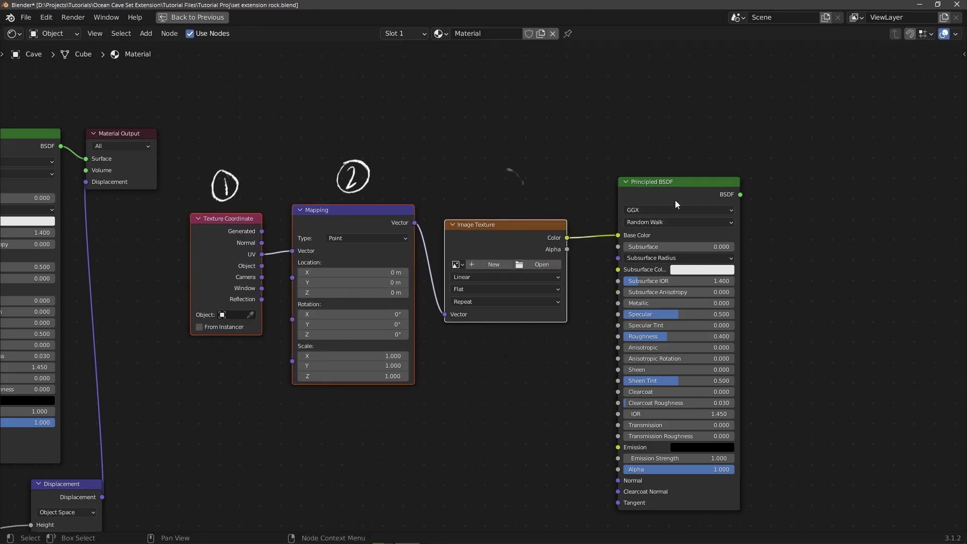
mouse_move(136, 135)
alt+mouse_down()
mouse_move(704, 139)
mouse_move(847, 159)
alt+mouse_up()
drag(741, 195, 789, 190)
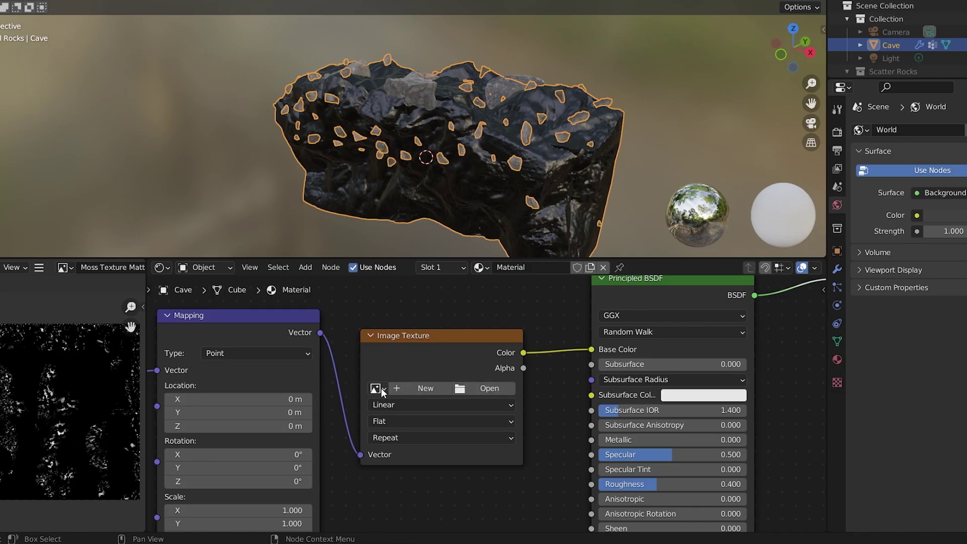
Load Moss Texture Matte into the new Image Texture node.
click(379, 388)
scroll(434, 348, down, 5)
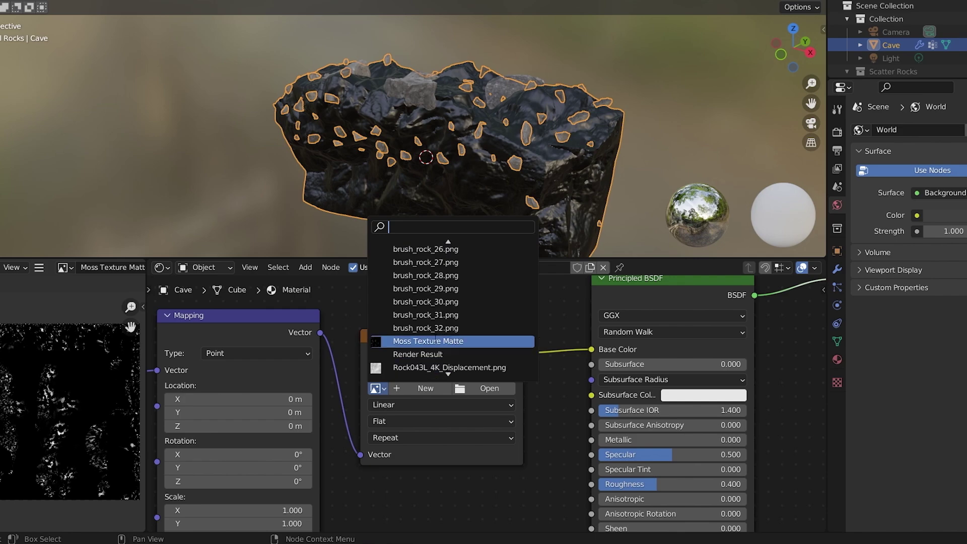
click(452, 342)
middle_drag(484, 160, 386, 141)
scroll(327, 132, up, 5)
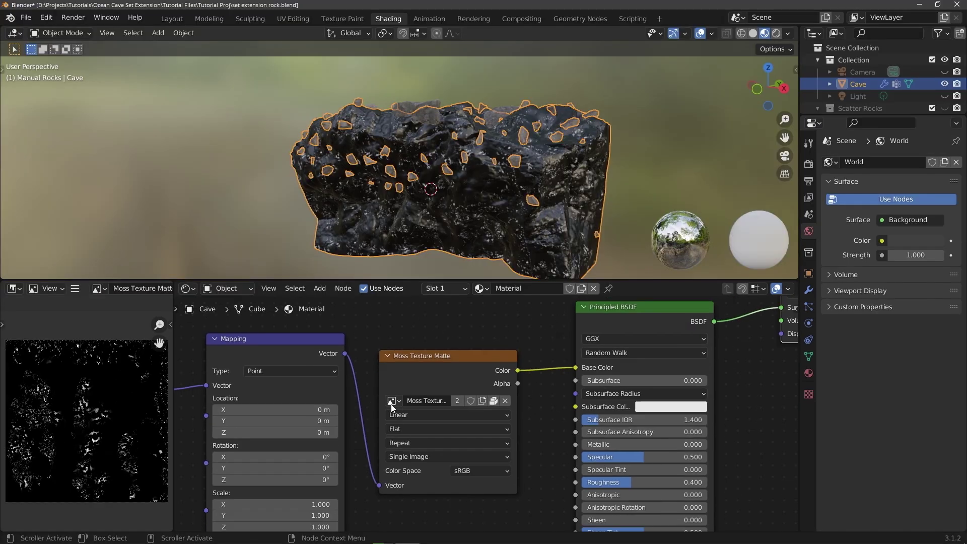
middle_drag(391, 404, 605, 401)
Add a UV Map node set to Moss Texture UV and feed it into the Mapping vector.
drag(377, 344, 370, 336)
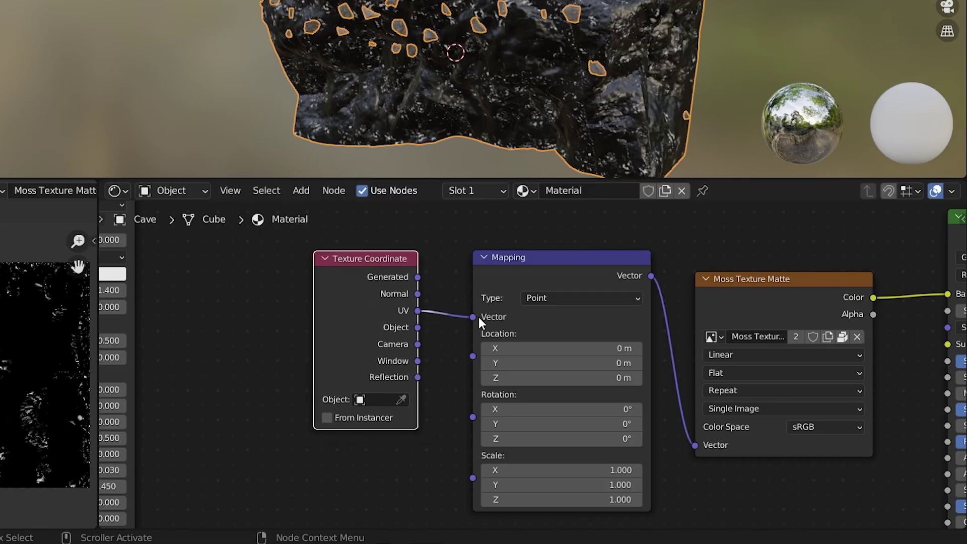
drag(364, 264, 312, 259)
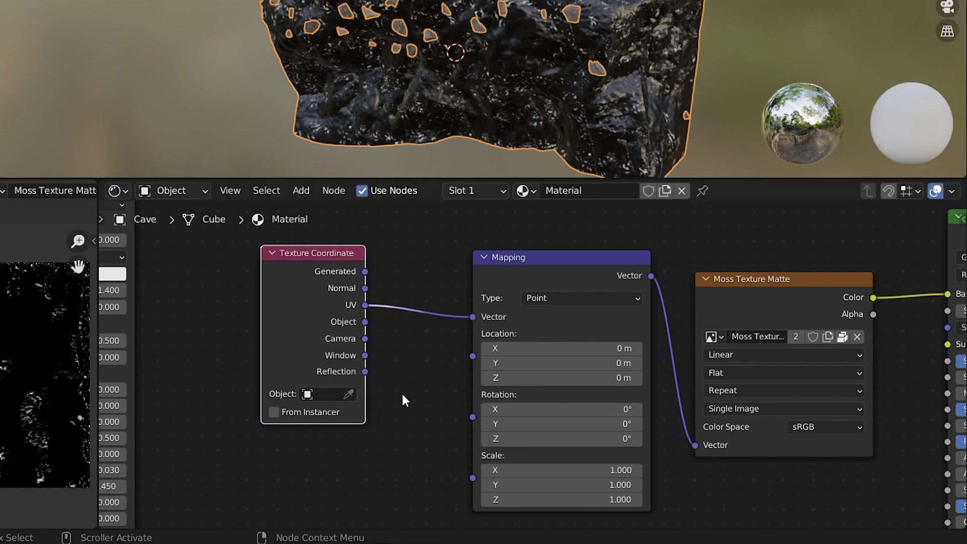
key(shift+a)
text(uv)
key(Return)
click(281, 435)
click(332, 501)
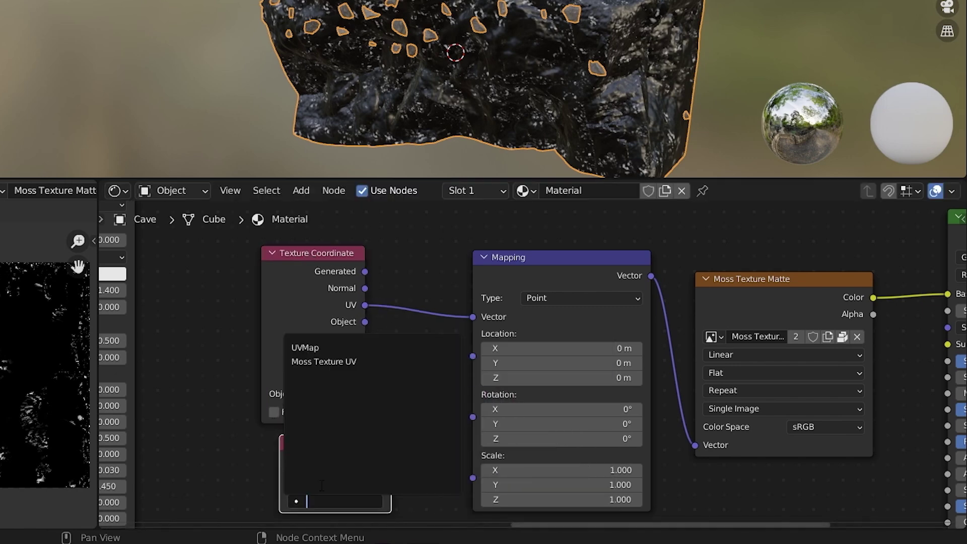
click(333, 364)
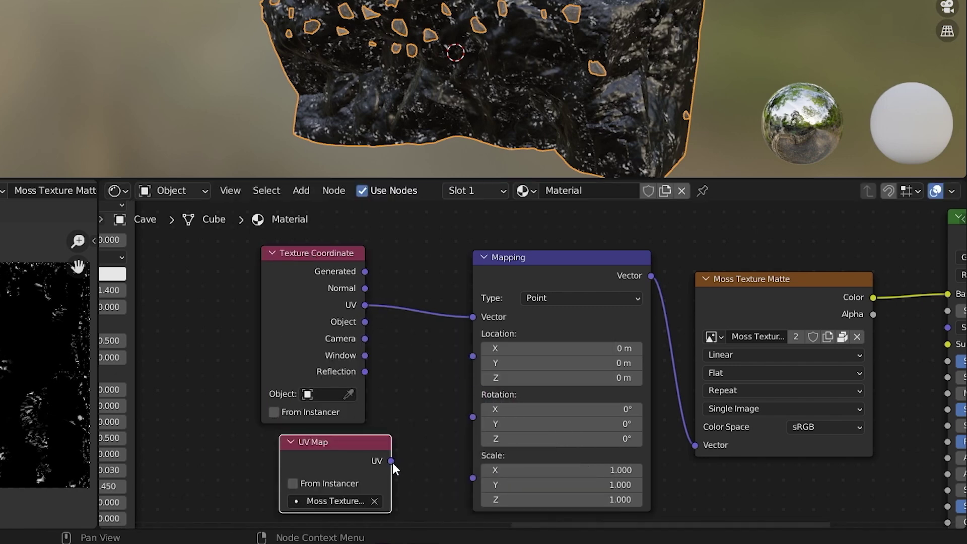
drag(392, 462, 473, 317)
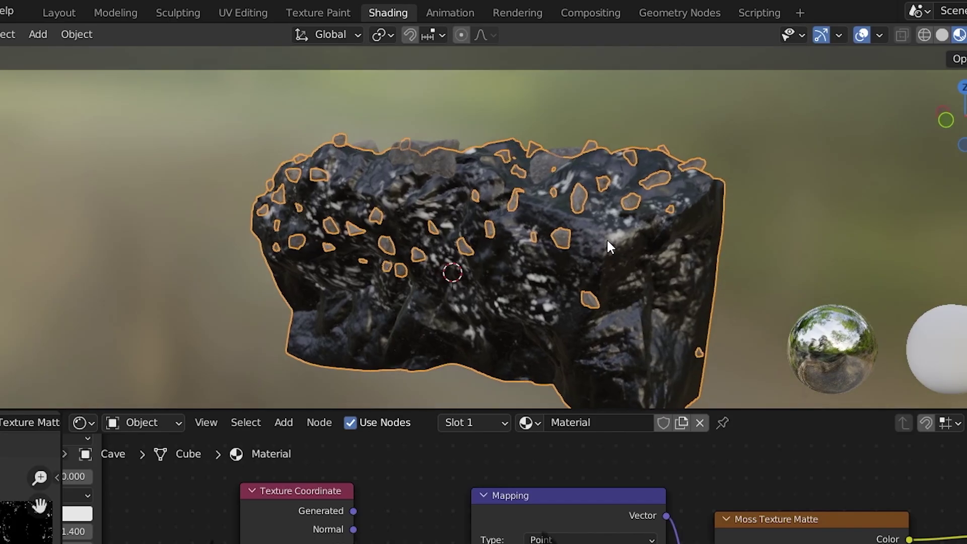
middle_drag(594, 18, 471, 28)
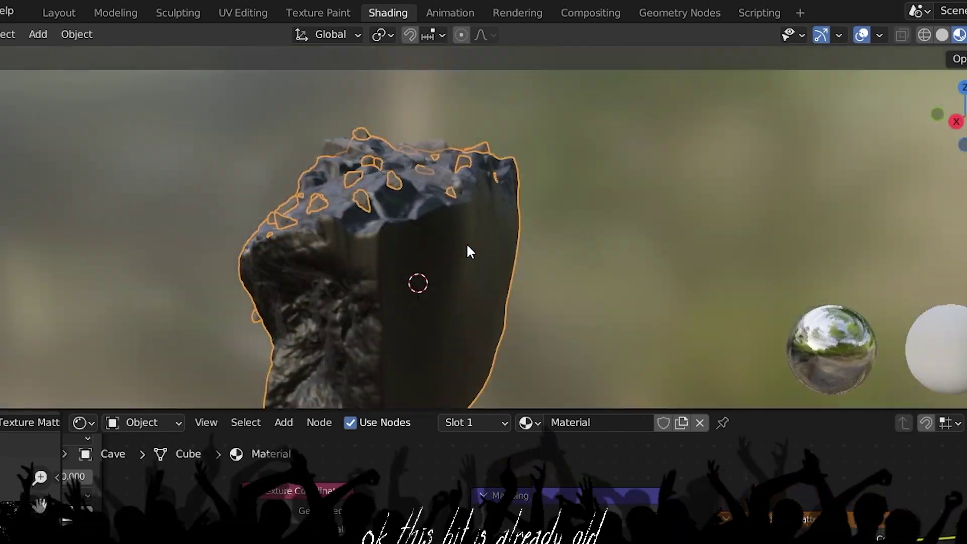
middle_drag(468, 246, 637, 249)
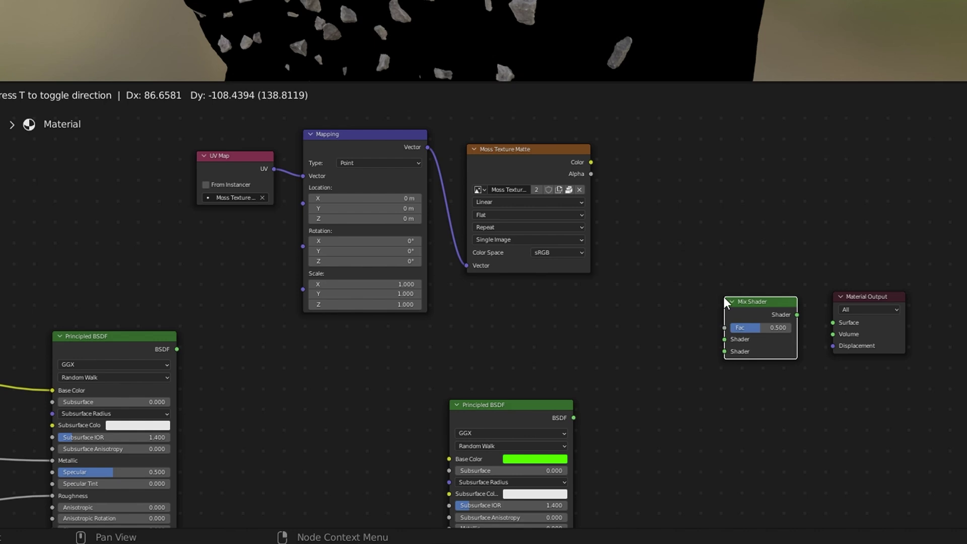
Mix rock and green moss shaders with the moss texture as Fac, then tint the moss base colour blue.
click(724, 299)
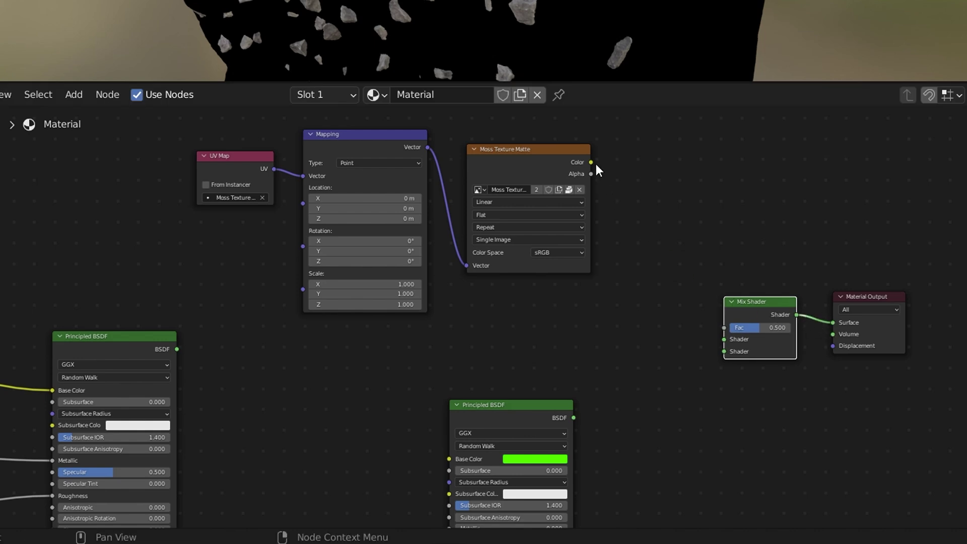
drag(594, 162, 731, 328)
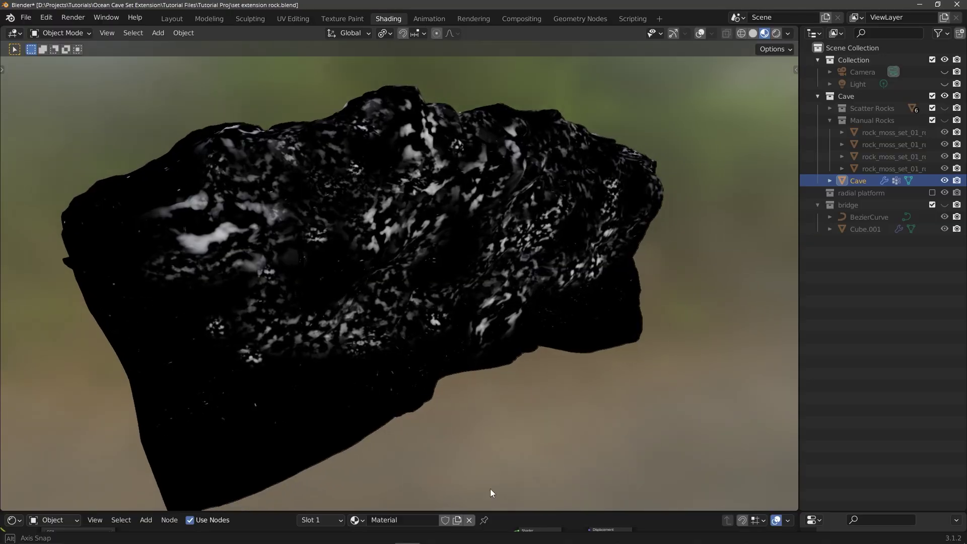
middle_drag(490, 489, 403, 493)
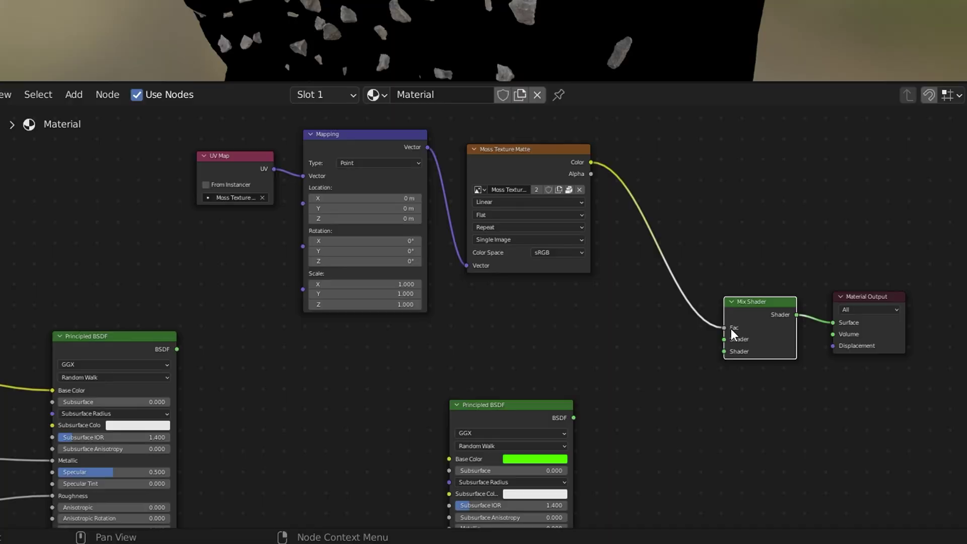
drag(574, 418, 585, 416)
drag(727, 355, 725, 352)
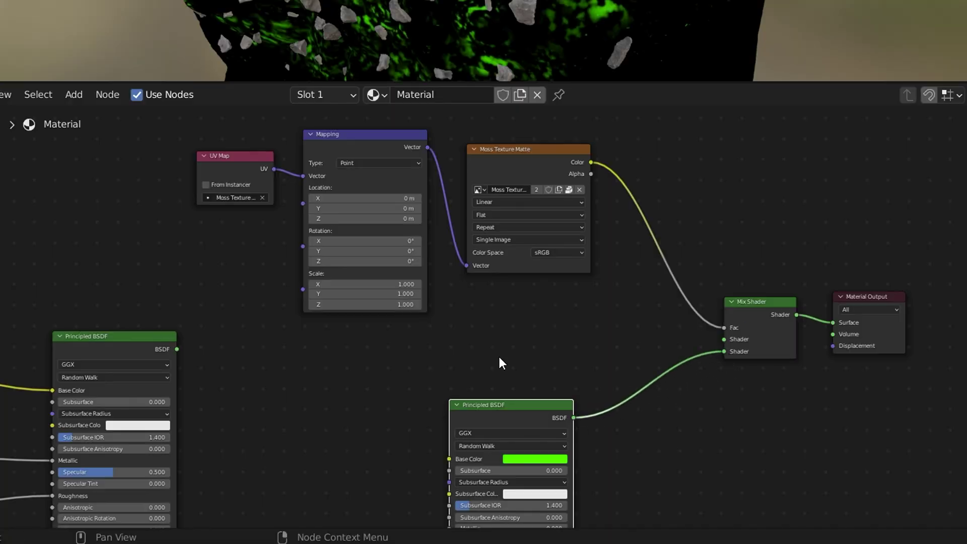
drag(177, 350, 726, 339)
click(521, 478)
click(563, 378)
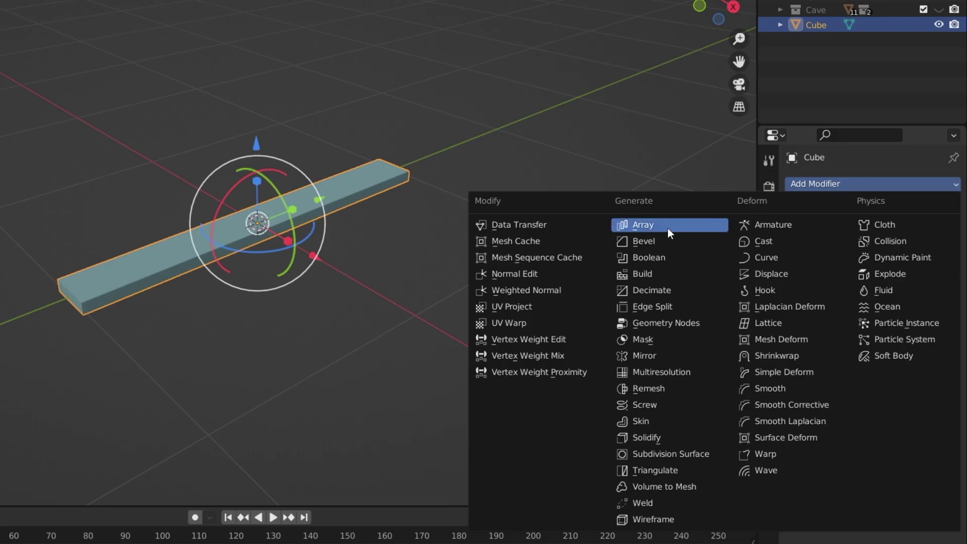
Add an Array modifier to the plank and a Plain Axes Empty at the origin.
click(668, 229)
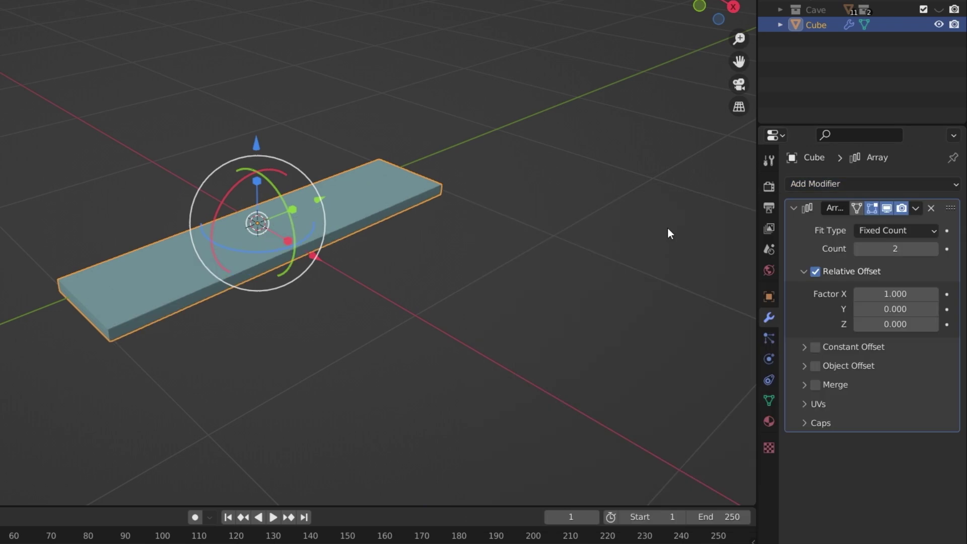
key(shift+a)
mouse_move(536, 399)
click(595, 401)
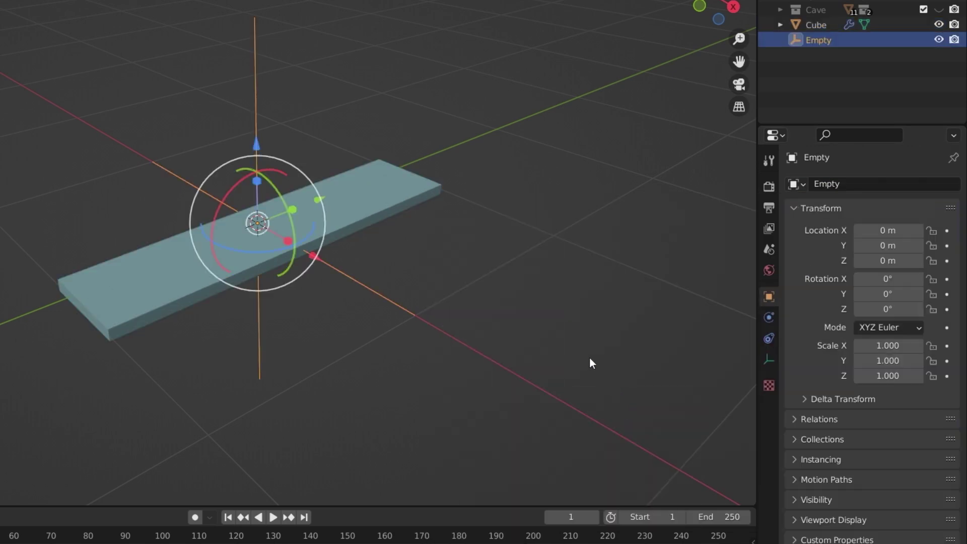
Switch the plank array from Relative Offset to Object Offset using the Empty.
click(413, 194)
click(791, 268)
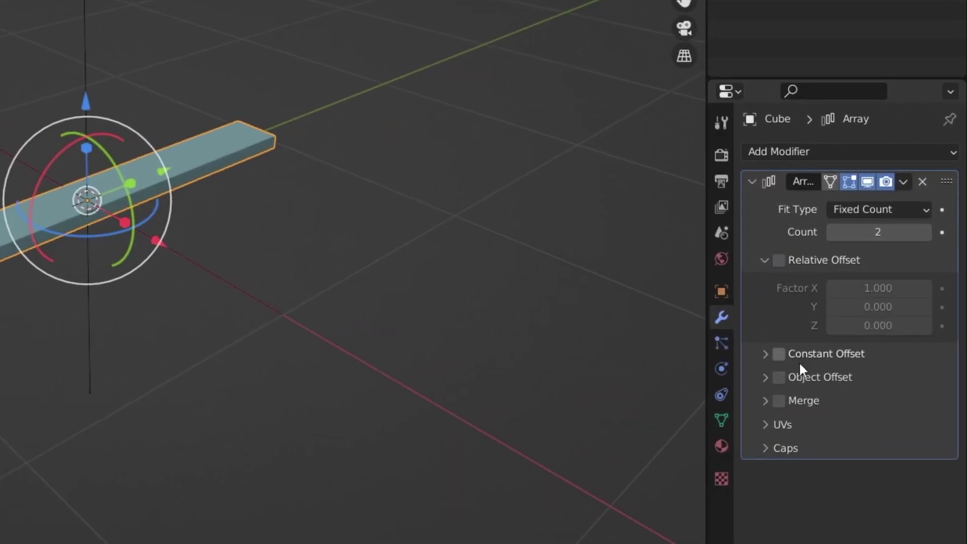
click(779, 377)
click(766, 378)
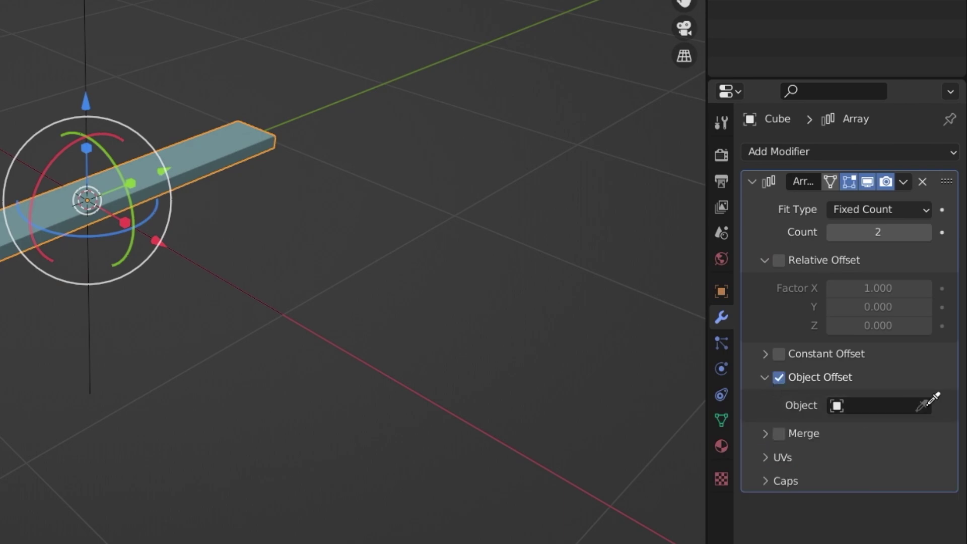
click(788, 150)
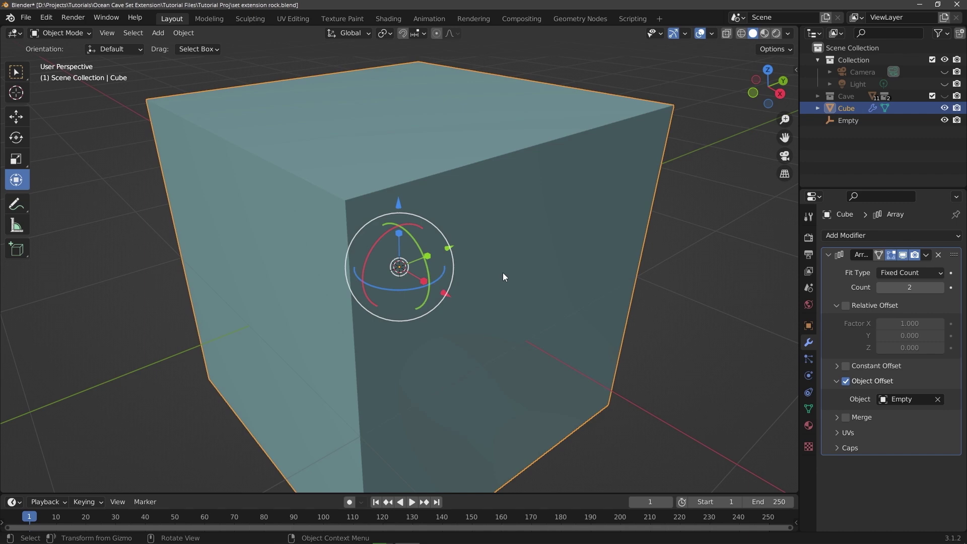
key(ctrl+a)
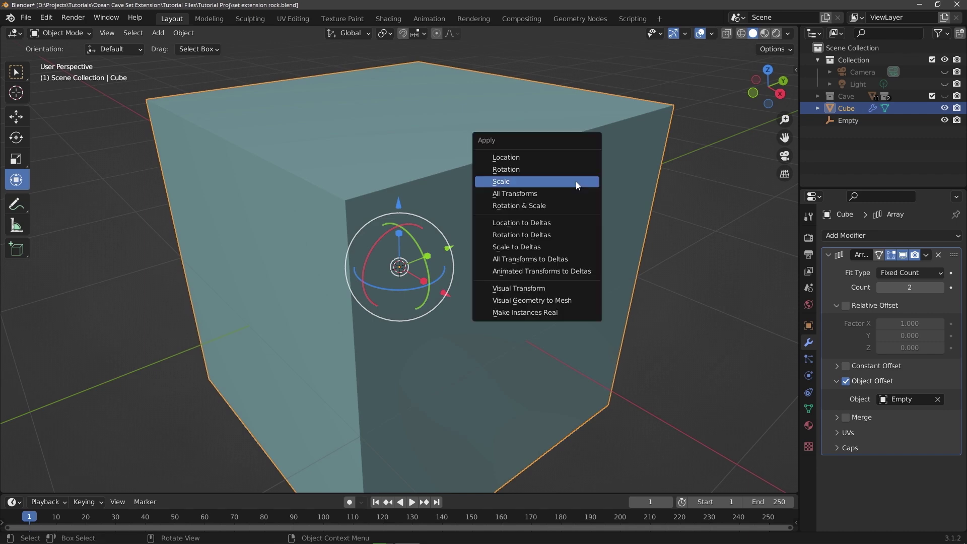
Apply the plank's scale and rotate the Empty about -15.8° around Z.
click(576, 182)
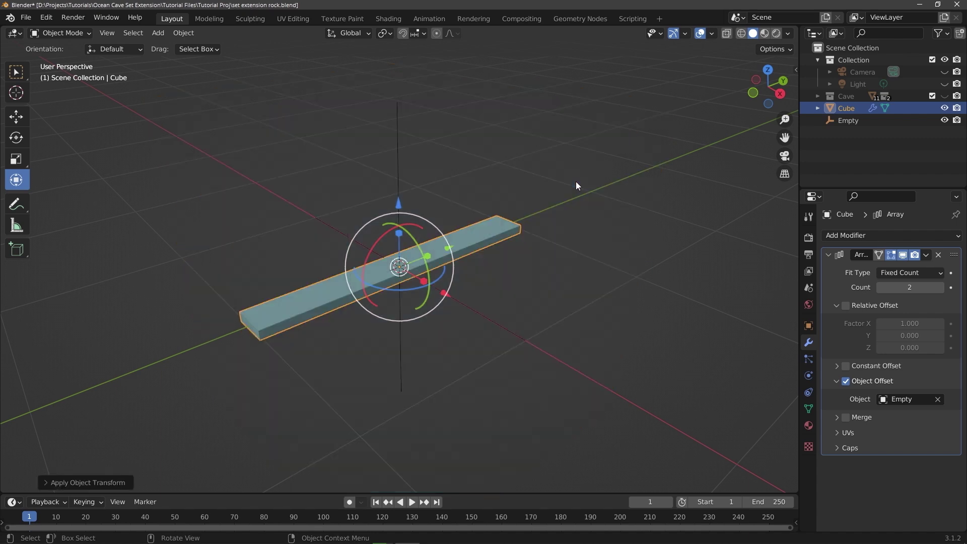
click(431, 265)
middle_drag(431, 265, 410, 280)
click(343, 276)
click(438, 196)
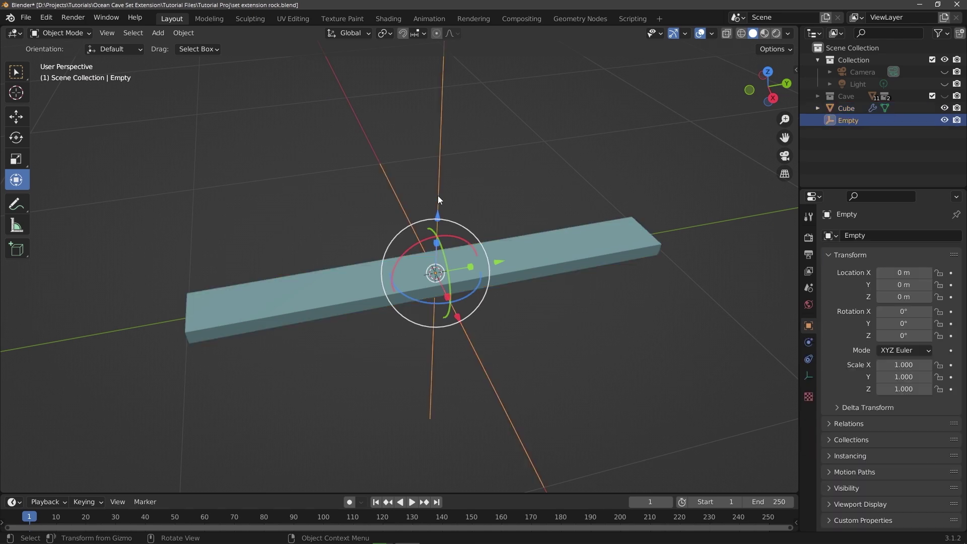
drag(476, 288, 466, 308)
Raise the plank array count to 6.
click(660, 293)
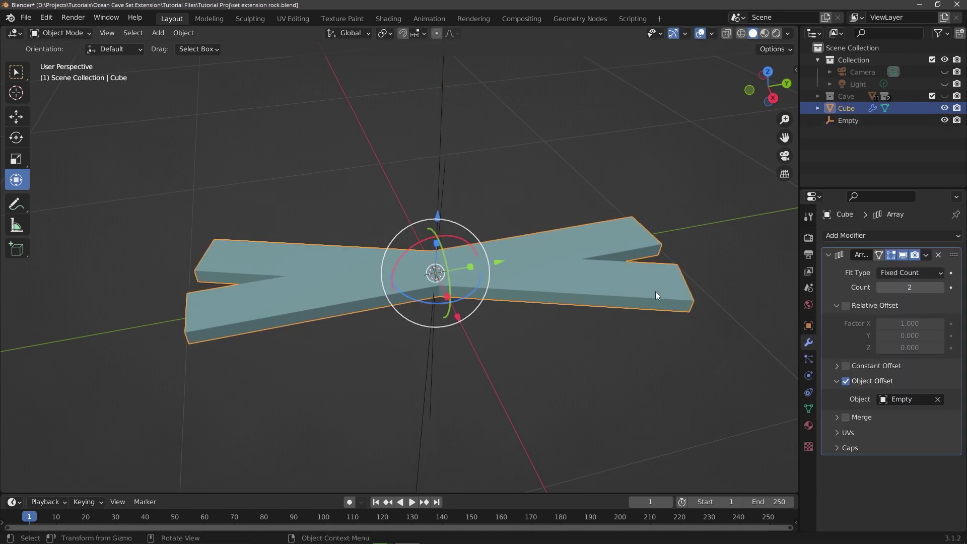
drag(909, 287, 597, 291)
middle_drag(597, 292, 584, 319)
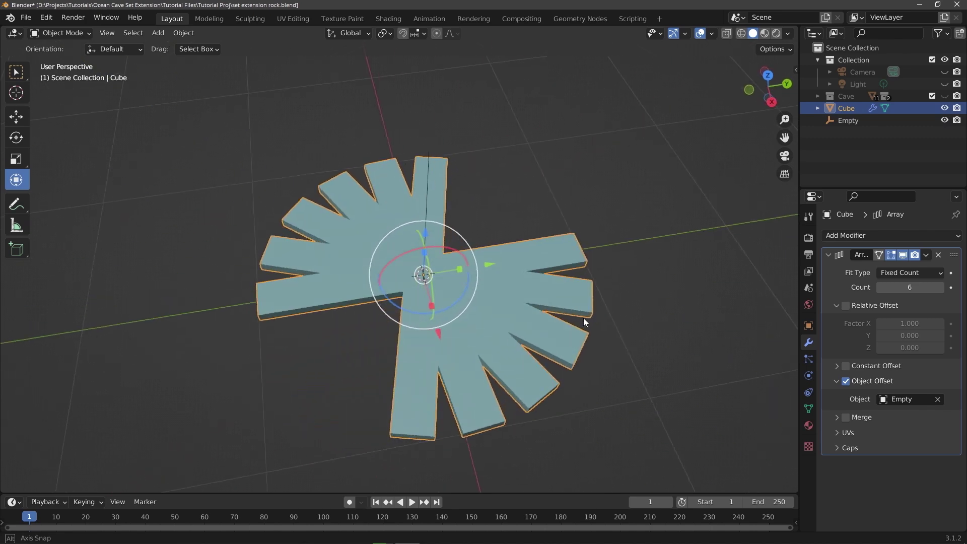
Slide the plank mesh outward along Y in Edit Mode, away from the centre.
key(Tab)
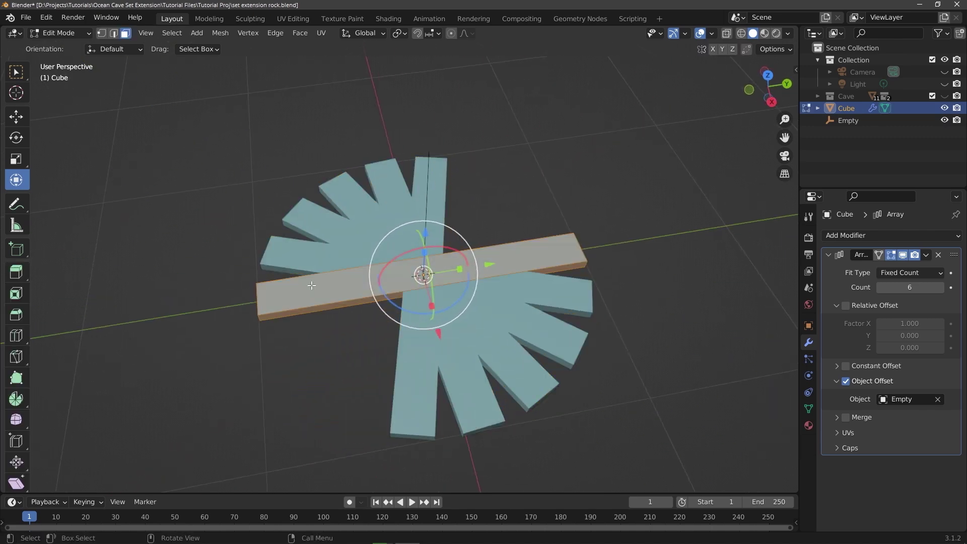
key(g)
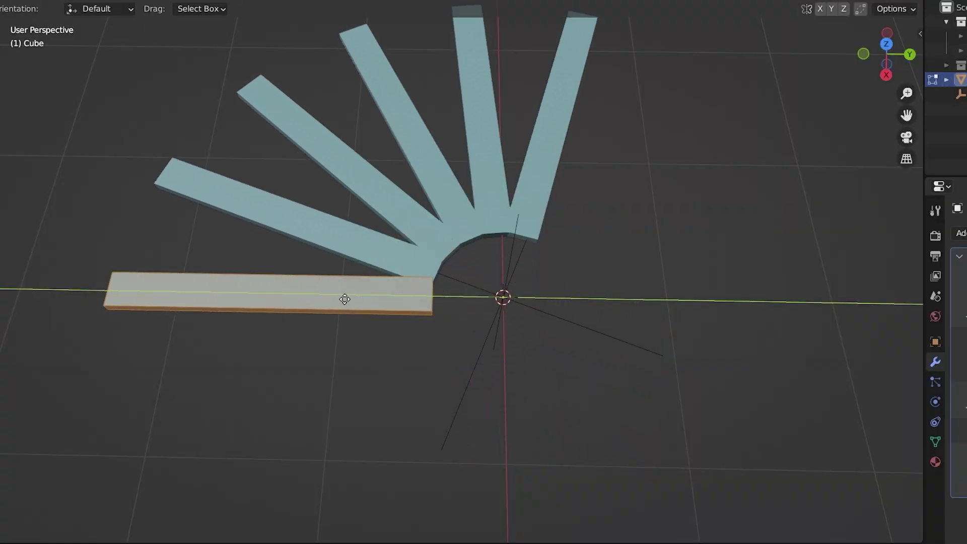
click(313, 302)
middle_drag(483, 328, 527, 315)
key(Tab)
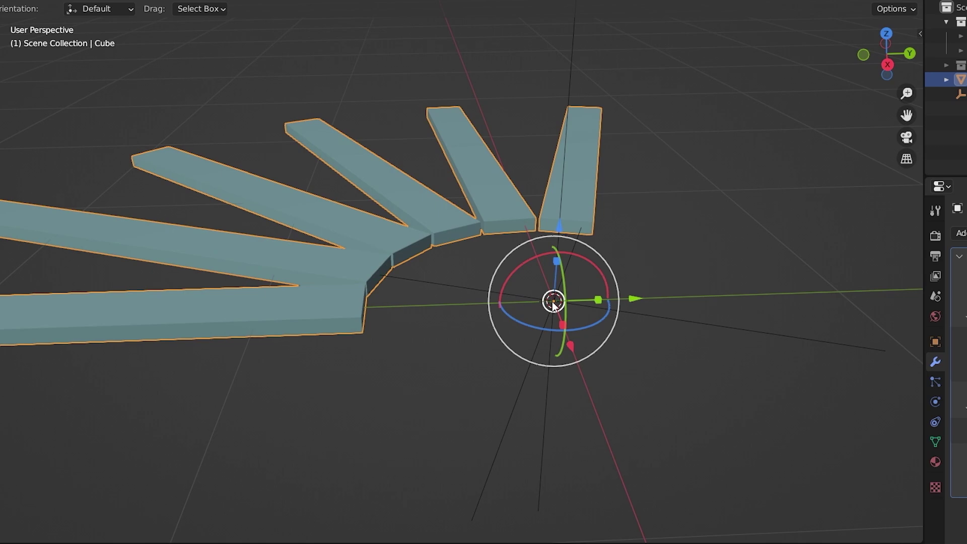
click(475, 289)
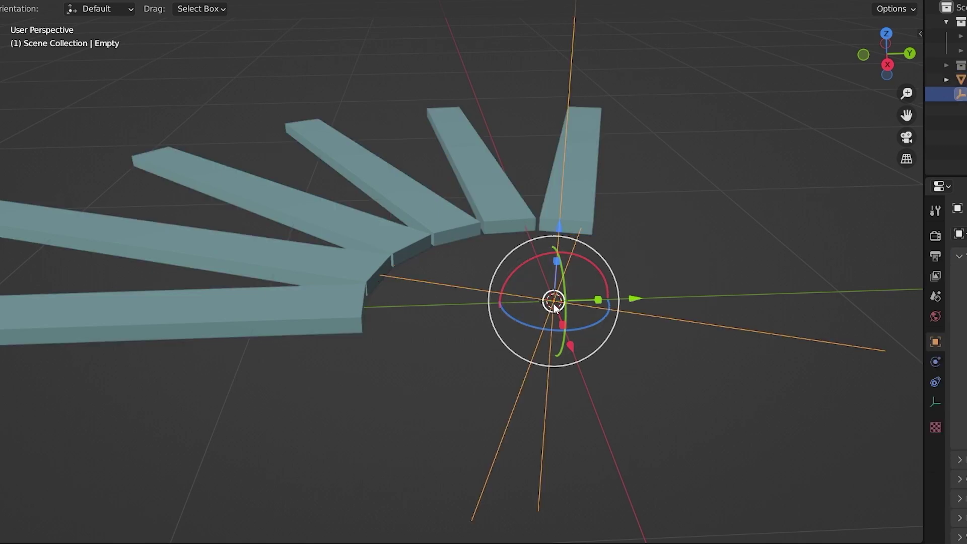
click(340, 301)
middle_drag(554, 304, 618, 379)
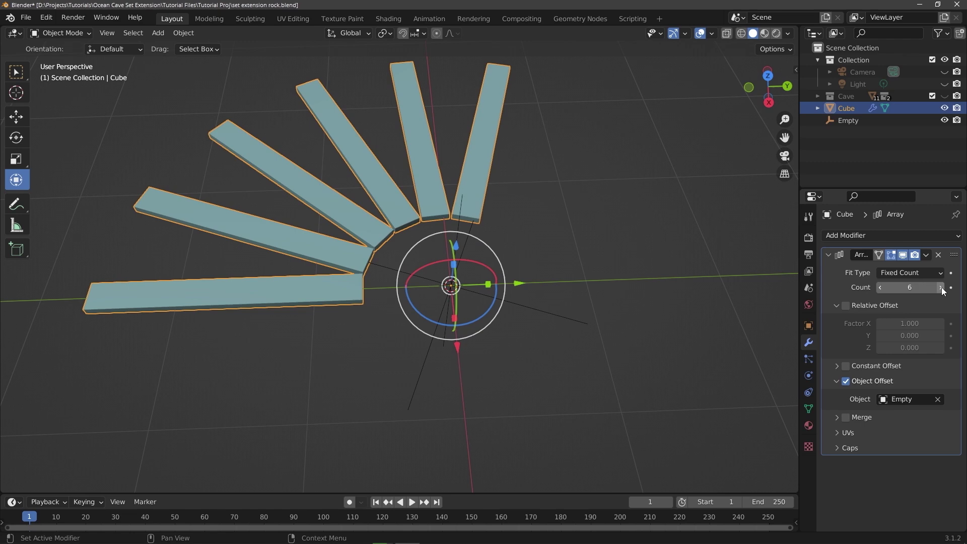
Raise the array count to 17 and re-enter Edit Mode in top view.
drag(942, 287, 958, 287)
click(941, 288)
click(941, 287)
click(941, 287)
click(941, 288)
click(941, 288)
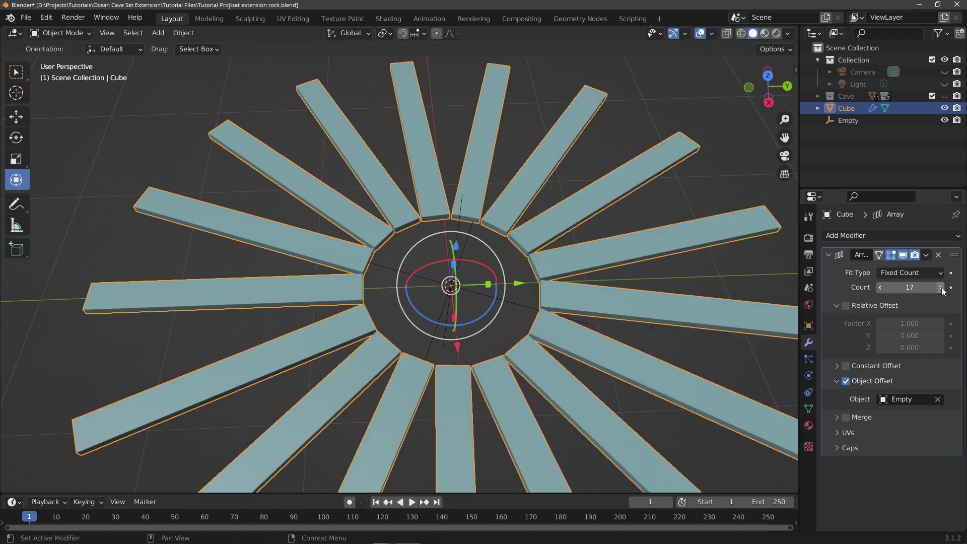
key(Tab)
key(KP_7)
With X-Ray on, scale the plank's end vertices on X so the 17 planks form a solid disc.
scroll(460, 312, up, 4)
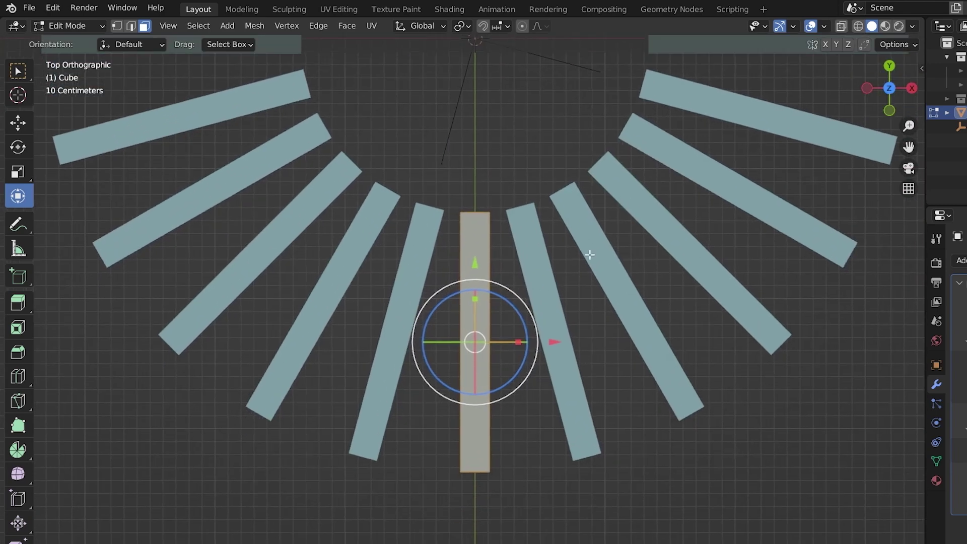
click(842, 26)
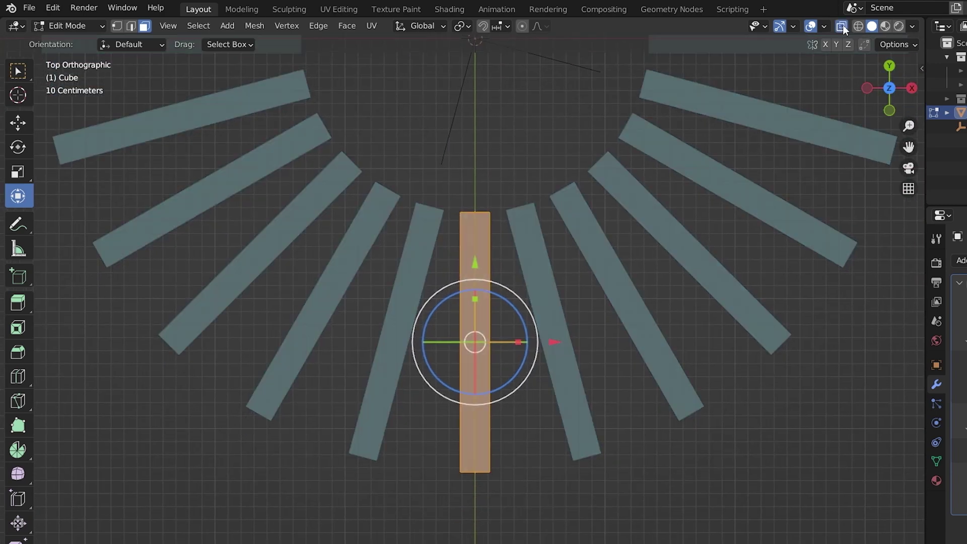
click(121, 27)
drag(450, 447, 639, 458)
drag(517, 183, 451, 224)
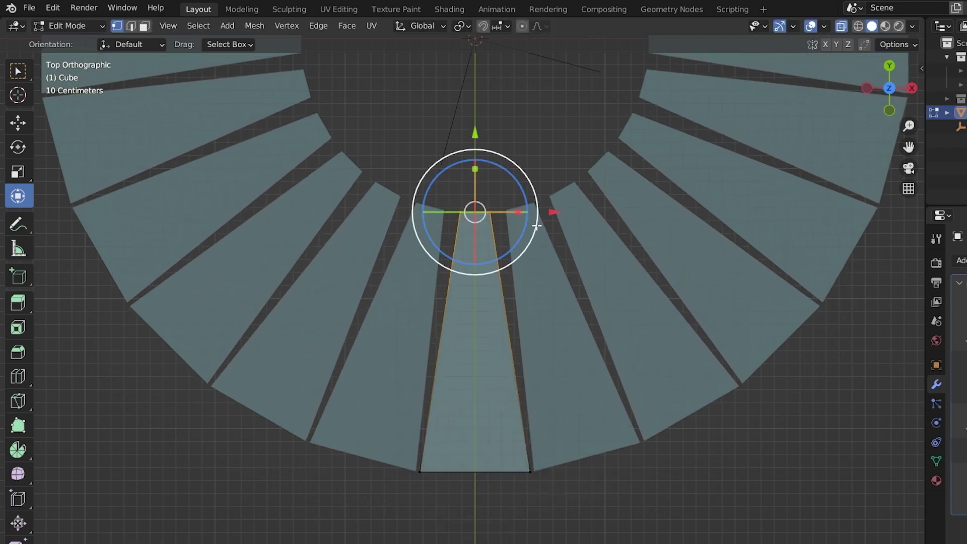
drag(519, 211, 537, 212)
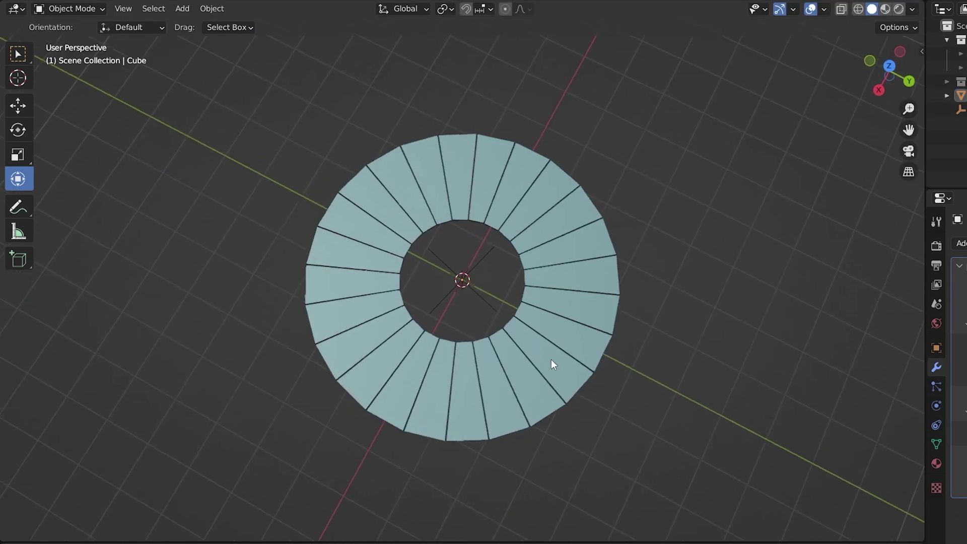
middle_drag(555, 363, 513, 230)
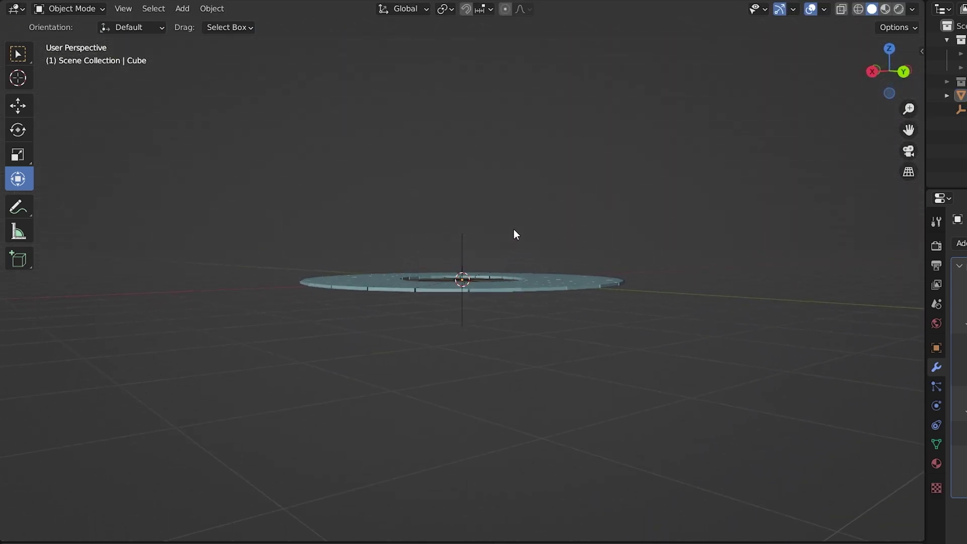
Try lifting the ring into a spiral staircase, then undo it.
middle_drag(514, 235, 529, 237)
key(a)
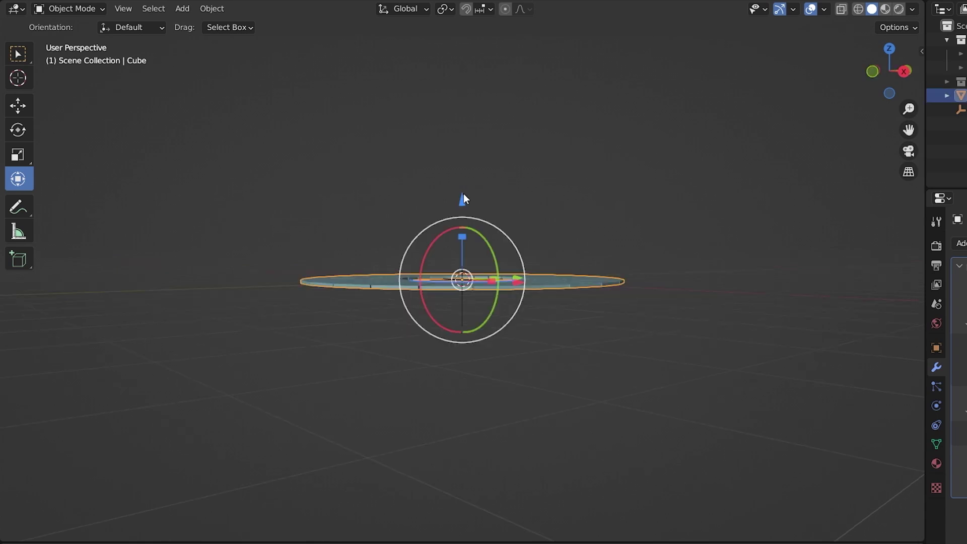
drag(463, 199, 460, 208)
middle_drag(461, 209, 578, 284)
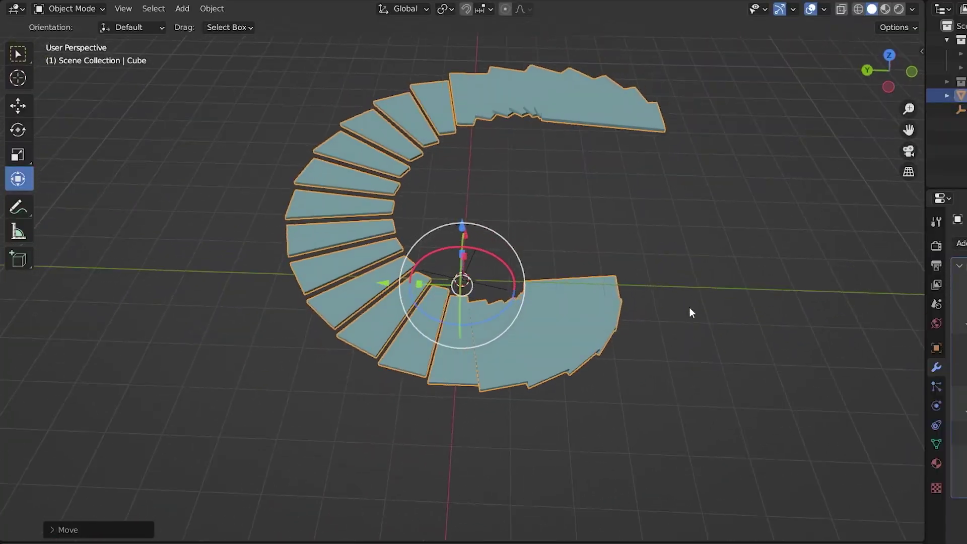
middle_drag(689, 313, 137, 313)
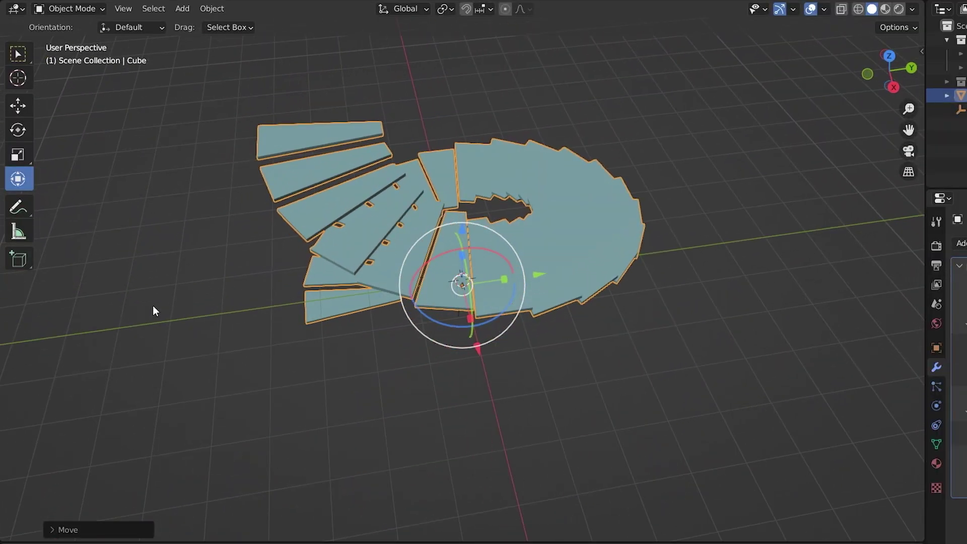
key(ctrl+z)
Parent the ring to the Empty with Ctrl+P and test moving it, cancelling each move.
click(424, 277)
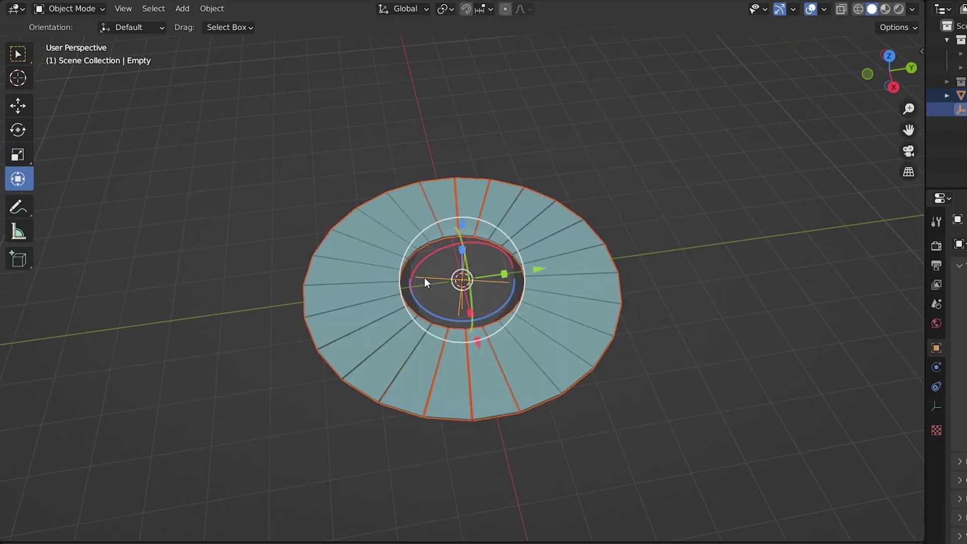
key(ctrl+p)
click(424, 277)
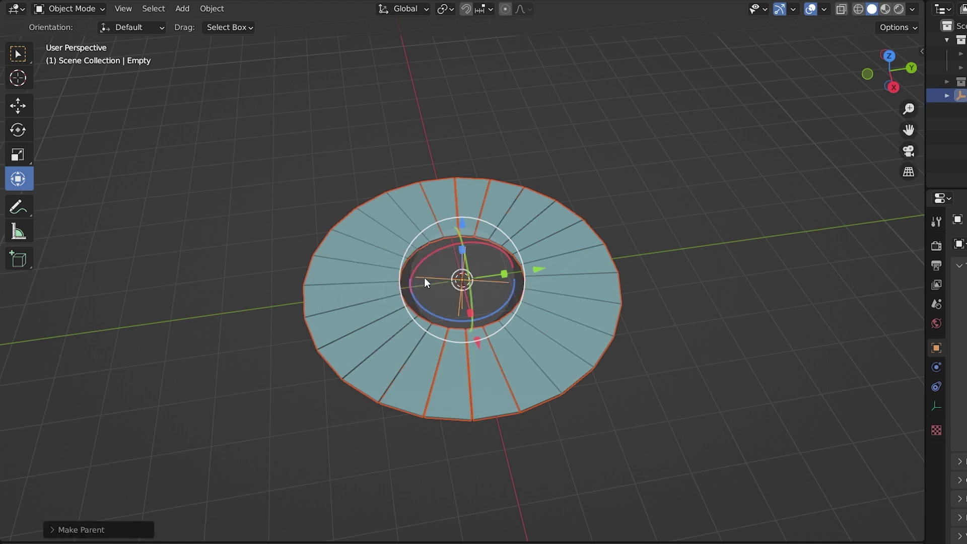
click(728, 275)
click(462, 267)
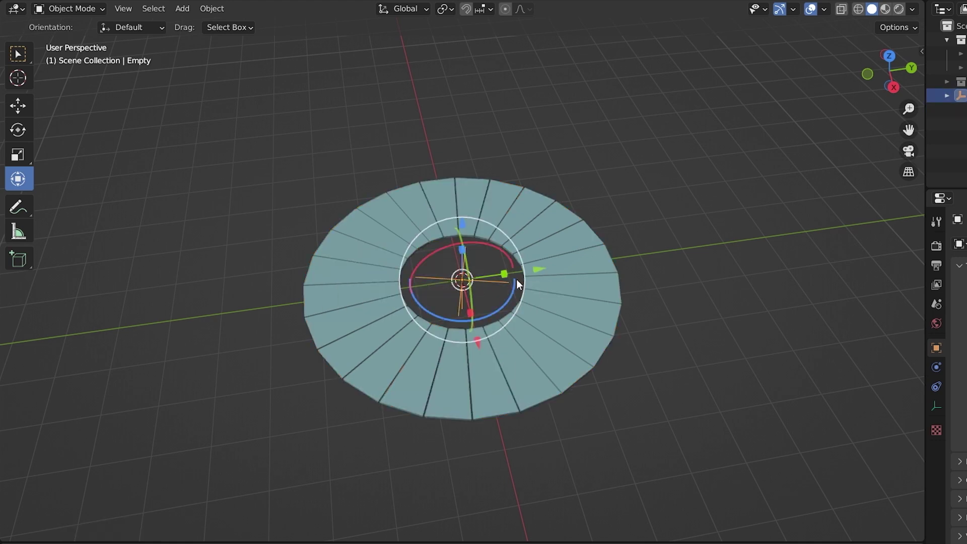
key(g)
key(Escape)
middle_drag(537, 262, 650, 229)
drag(464, 208, 471, 171)
key(Escape)
Set Rope Bridge Right's array to 62, show its Curve modifier, and lower Rope Bridge Right - Curve.
click(615, 201)
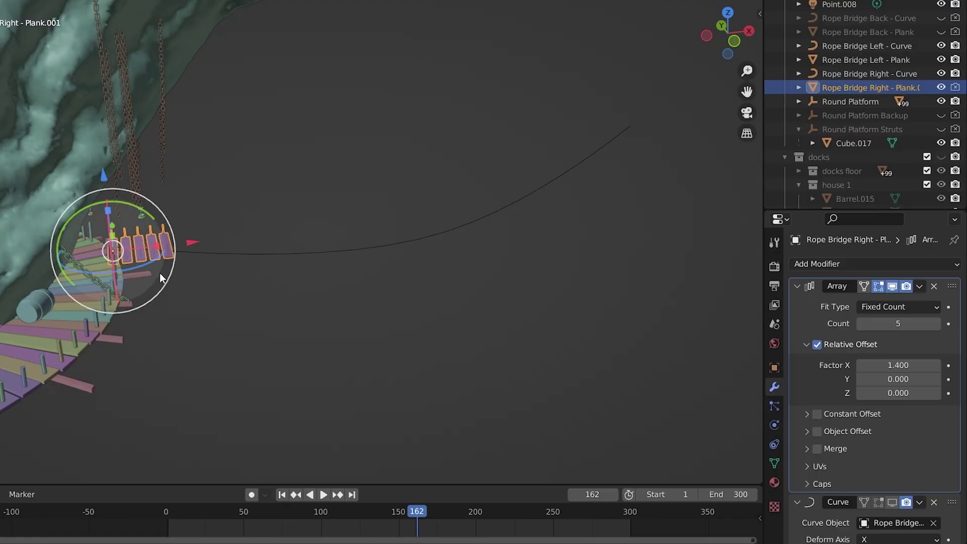
drag(898, 324, 927, 324)
click(895, 501)
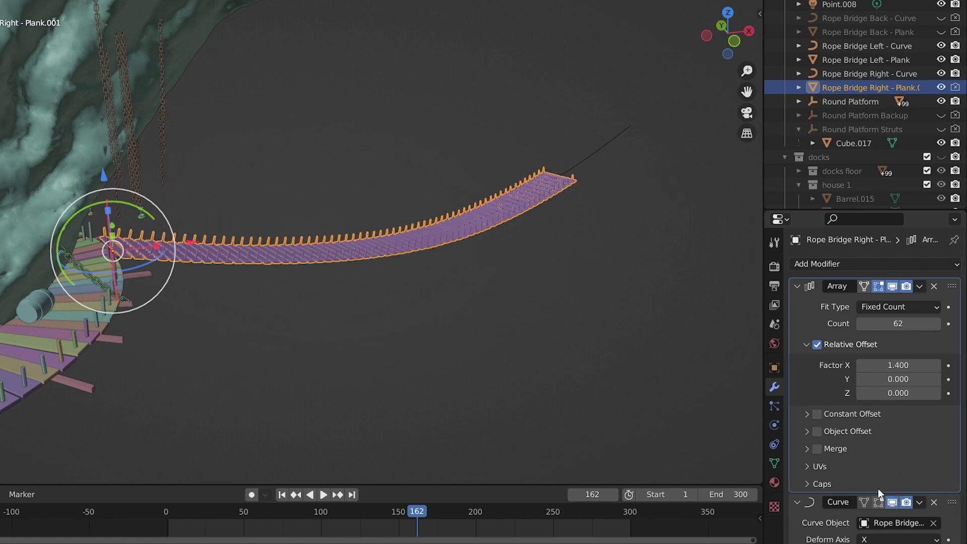
click(592, 161)
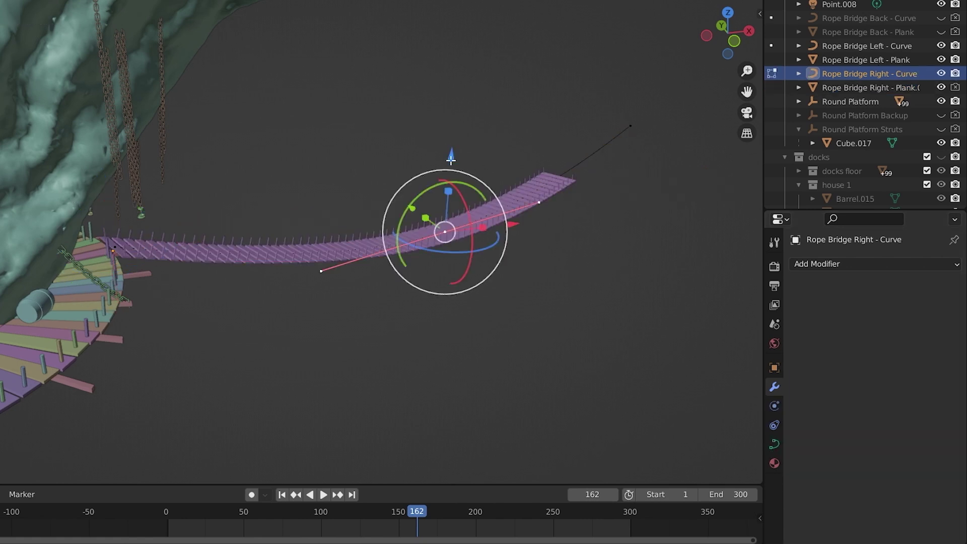
drag(451, 158, 457, 200)
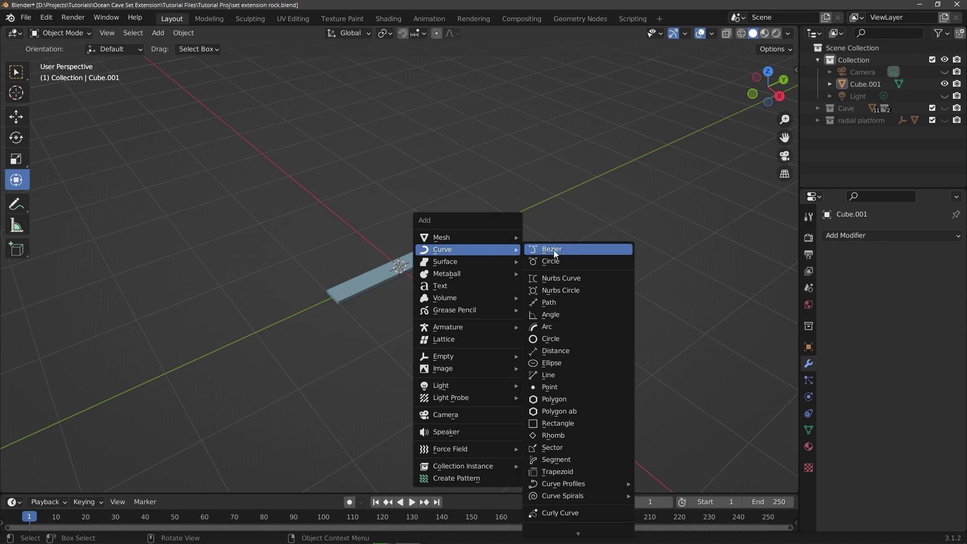
Add a Bezier curve and give Cube.001 an Array modifier with 1.2 X spacing.
click(554, 250)
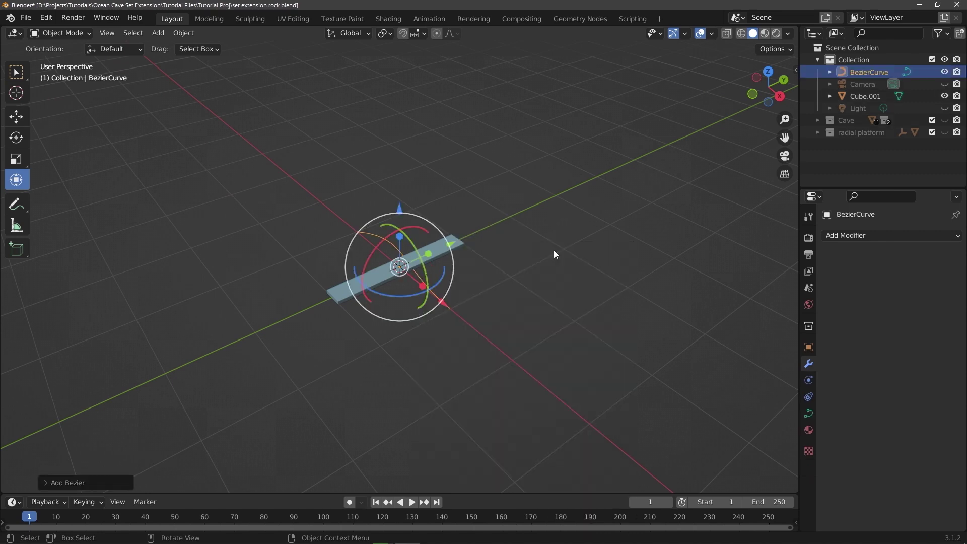
middle_drag(555, 250, 527, 275)
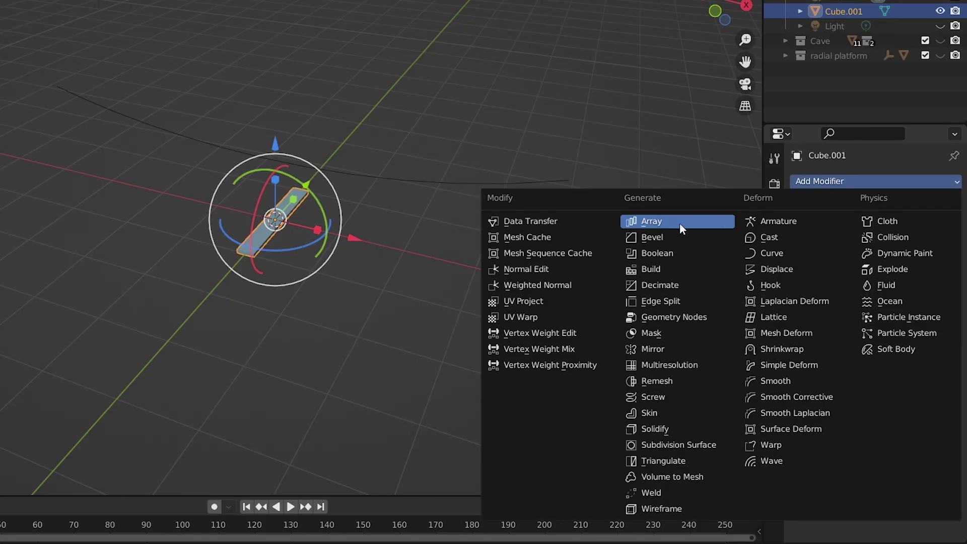
click(679, 222)
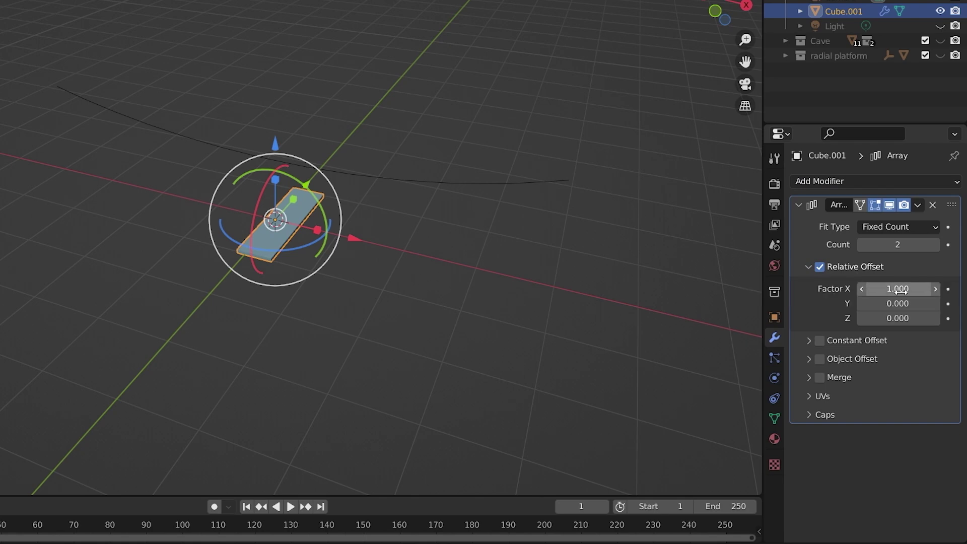
mouse_move(898, 290)
mouse_down()
mouse_move(932, 290)
mouse_move(906, 290)
mouse_up()
Add a Curve modifier to the planks targeting the Bezier curve.
click(877, 181)
click(655, 248)
click(933, 456)
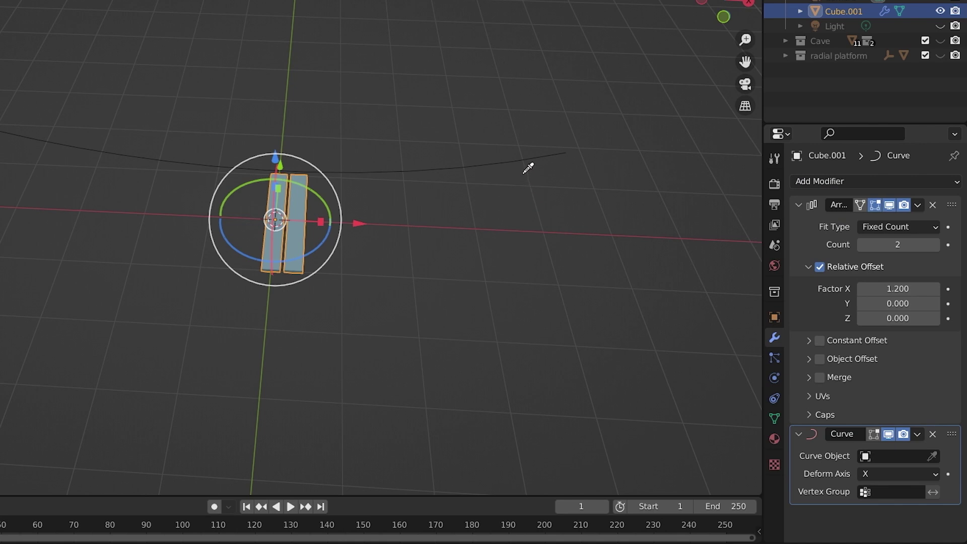
click(524, 168)
click(660, 272)
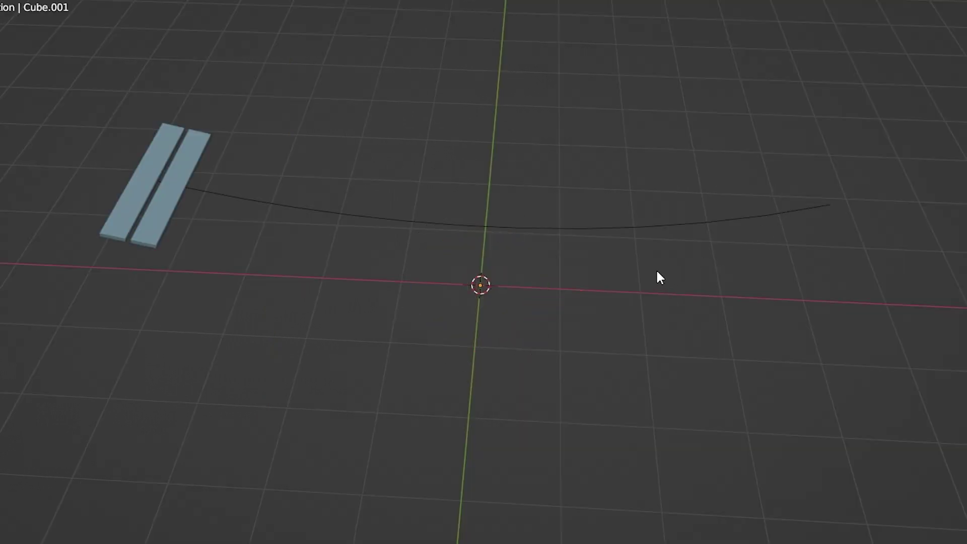
click(654, 228)
click(165, 164)
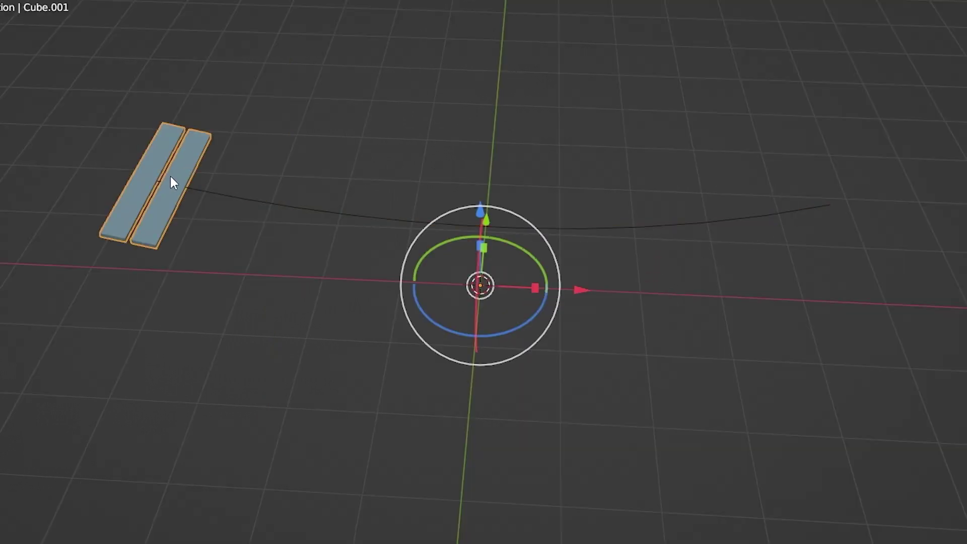
click(615, 228)
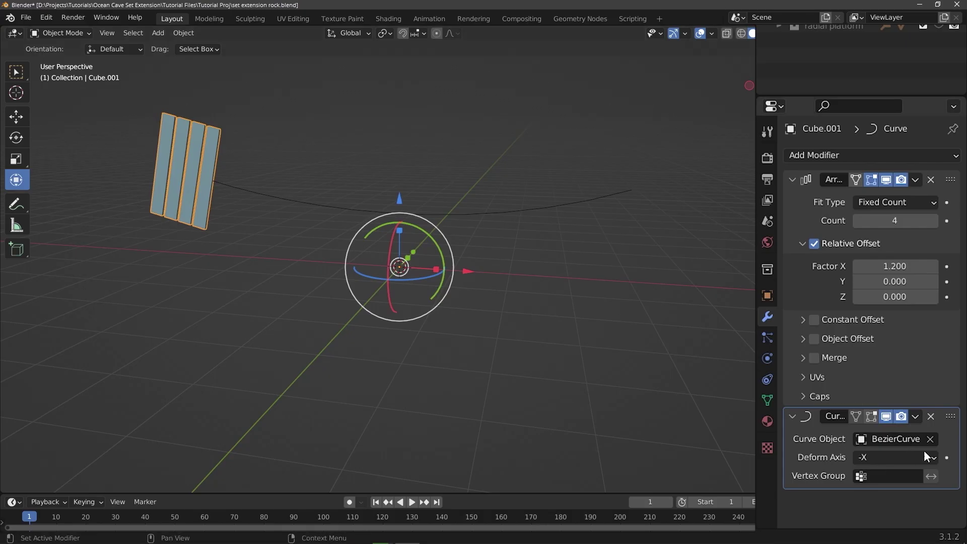
Set the Curve modifier's deform axis to X and raise the plank count.
click(934, 457)
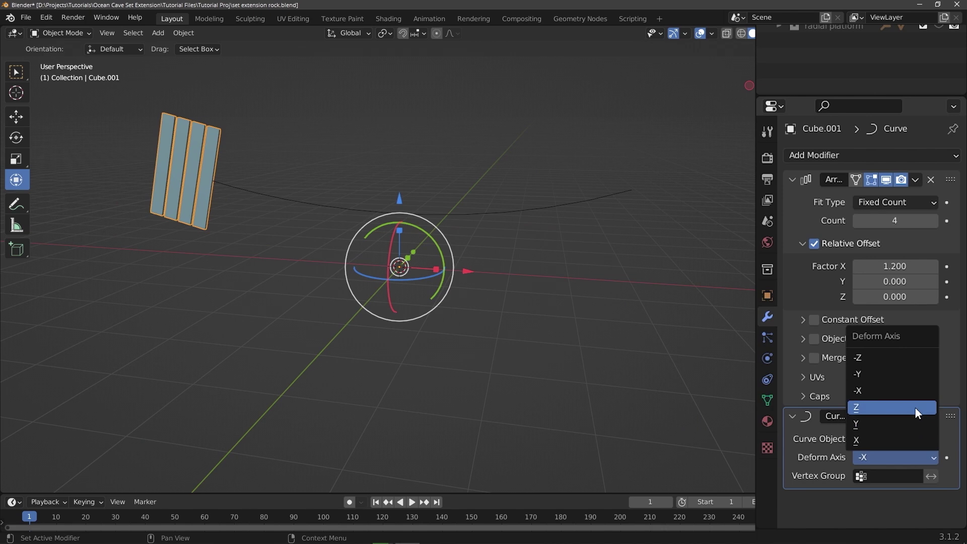
click(915, 407)
click(934, 457)
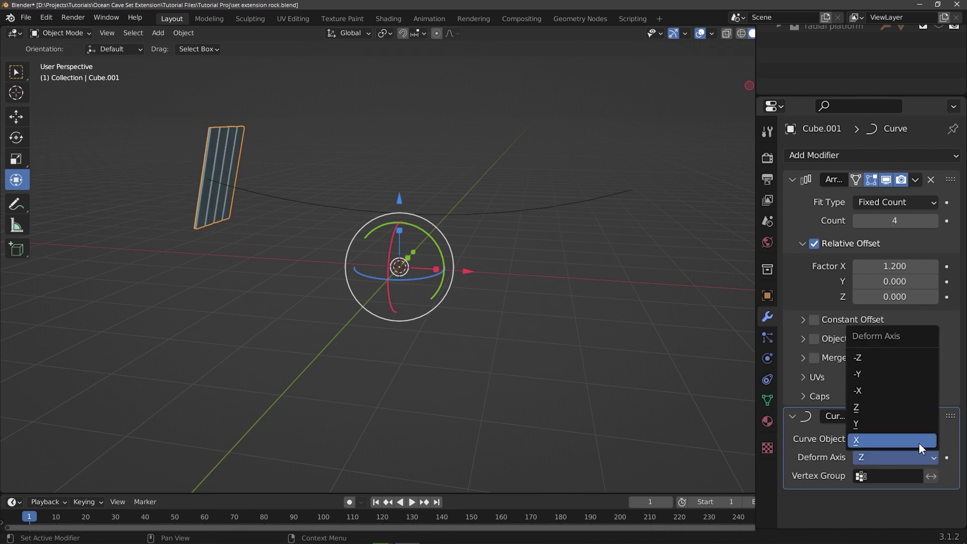
click(919, 441)
middle_drag(542, 291, 617, 328)
click(932, 221)
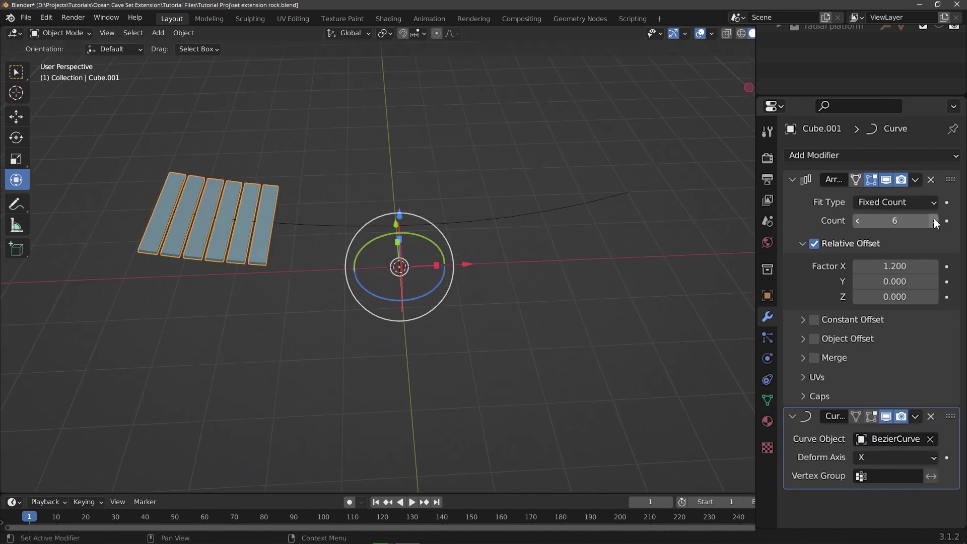
Raise the plank count further and apply the Array modifier to the ring.
click(932, 220)
click(932, 220)
click(932, 221)
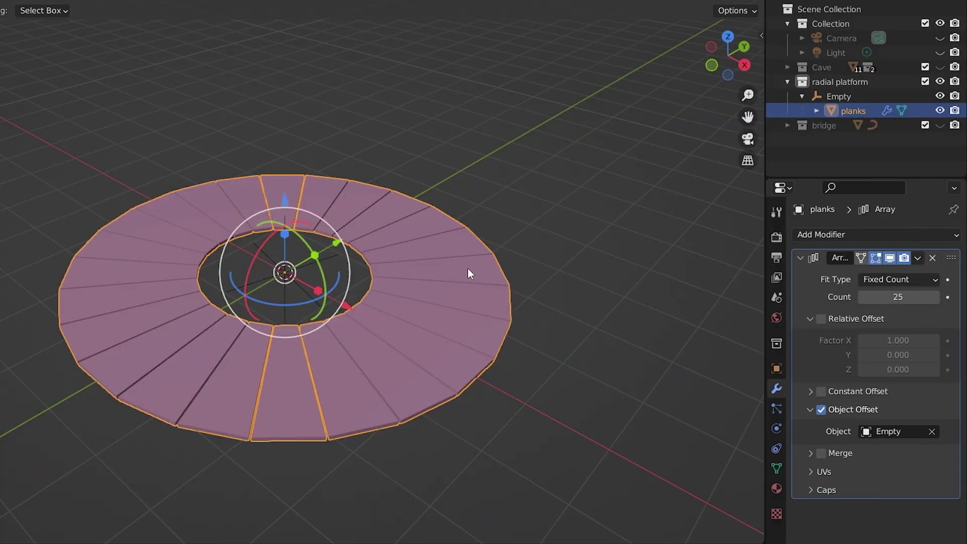
click(919, 258)
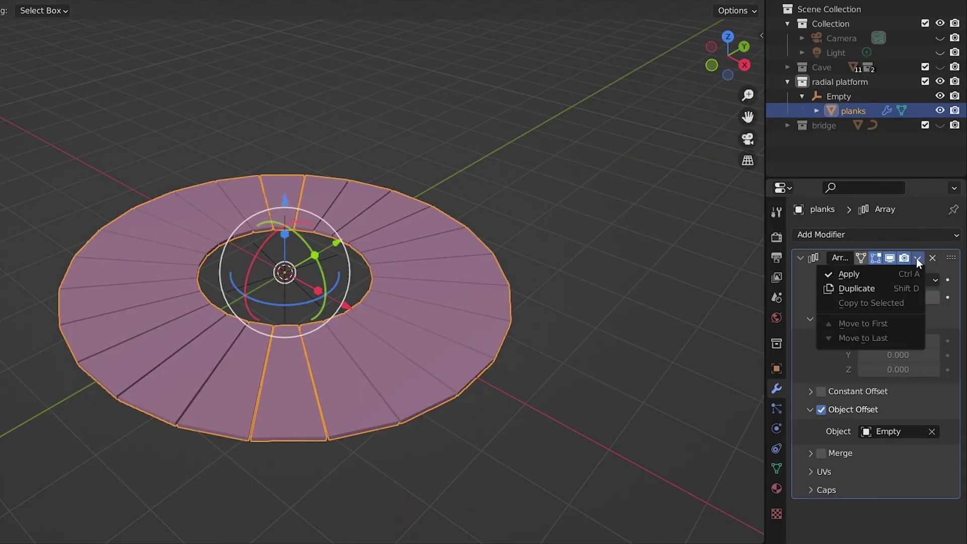
click(887, 276)
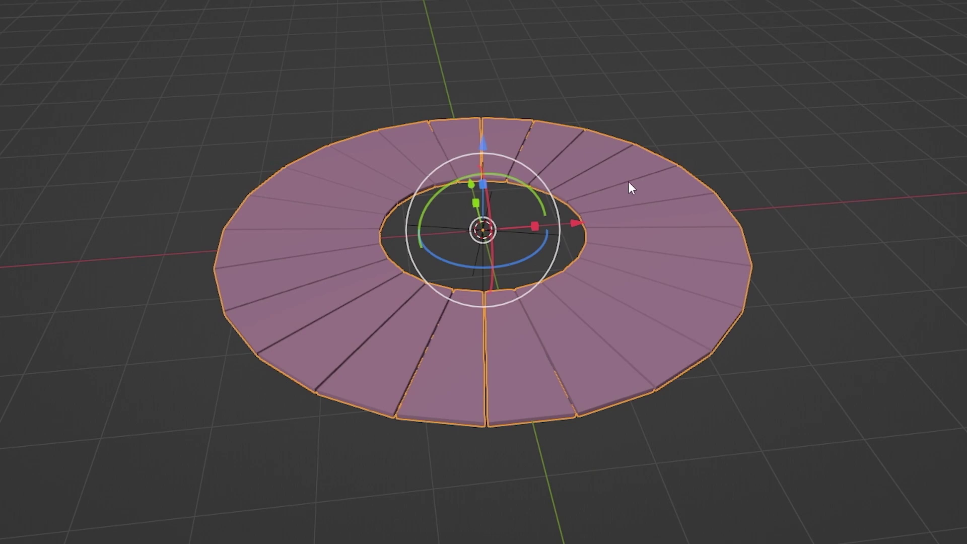
middle_drag(628, 181, 610, 191)
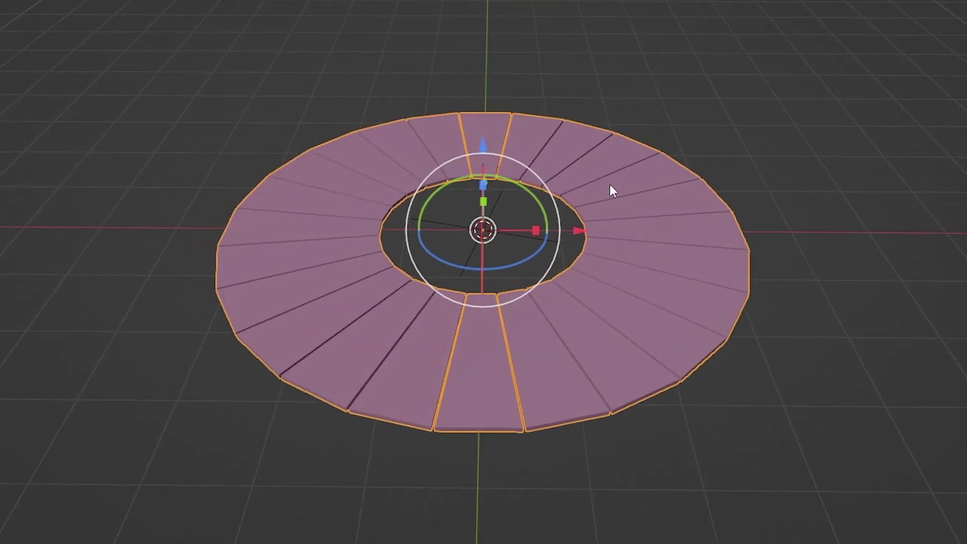
Separate the ring's geometry by loose parts into individual plank objects.
key(Tab)
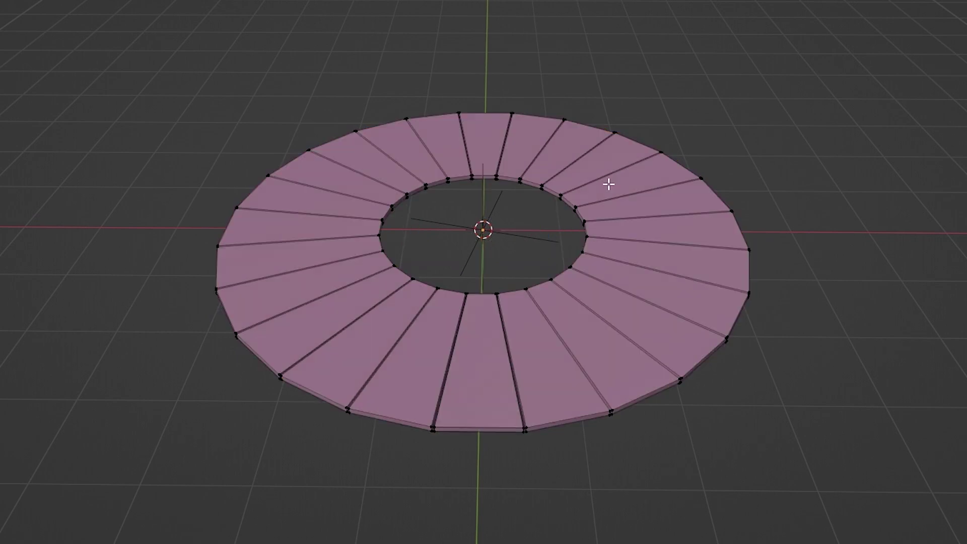
key(a)
key(p)
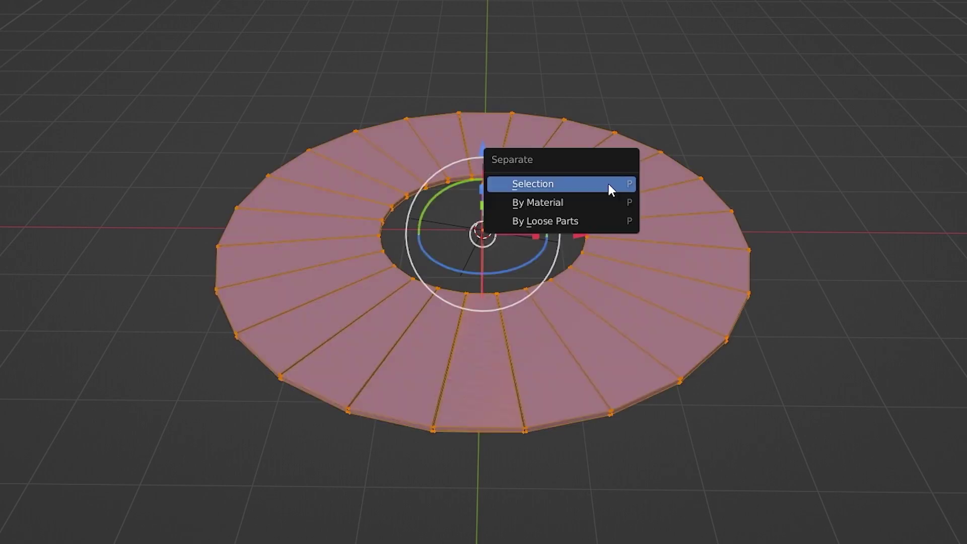
click(602, 219)
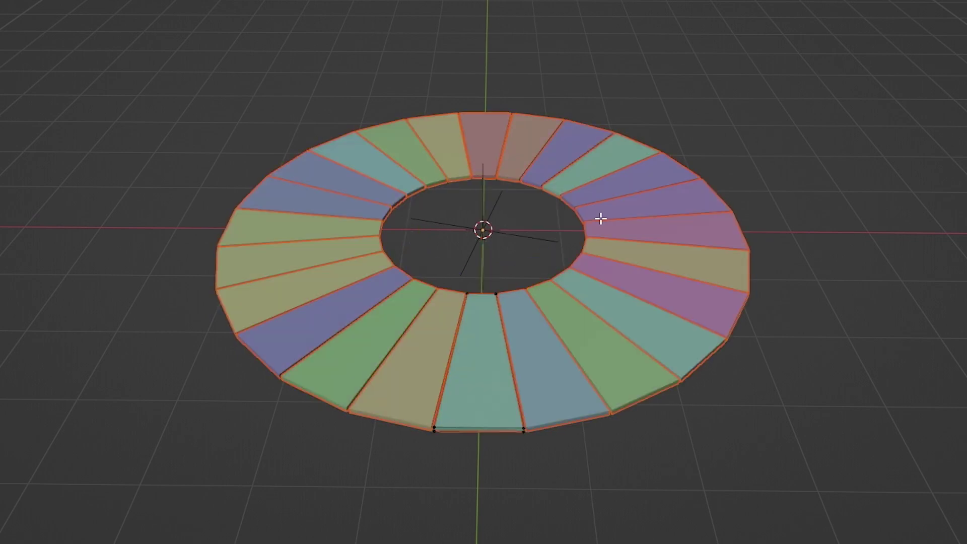
key(Tab)
click(649, 204)
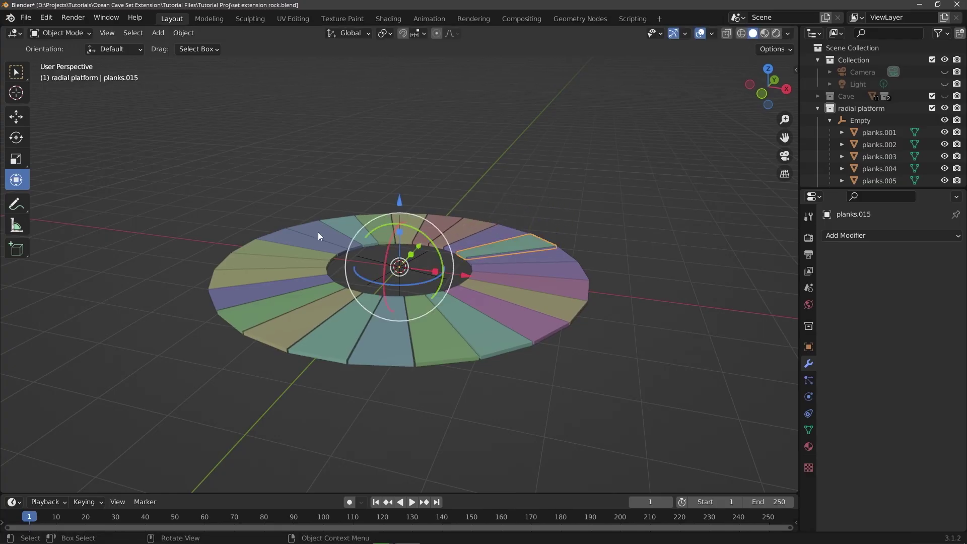
Lift the Empty and its plank ring up by 0.2391 m.
drag(318, 235, 331, 193)
right_click(331, 193)
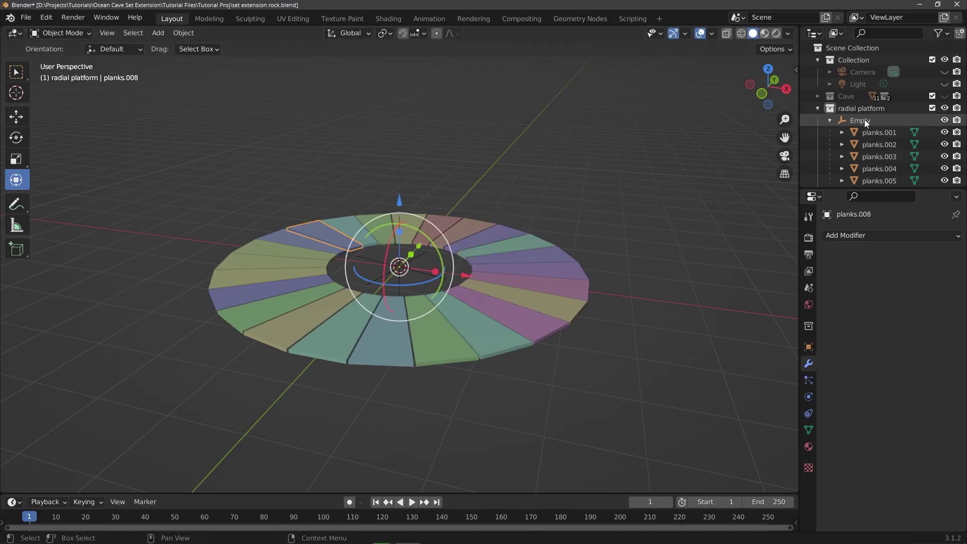
click(860, 121)
drag(400, 201, 401, 186)
In top view, select six scattered planks and raise them along Z.
click(282, 240)
key(KP_7)
shift+click(283, 240)
shift+click(554, 327)
shift+click(401, 388)
shift+click(346, 367)
shift+click(531, 224)
middle_drag(524, 312, 594, 232)
key(g)
key(z)
click(453, 286)
Undo that lift, raise the newly selected planks vertically instead, then deselect.
key(ctrl+z)
key(g)
key(z)
click(478, 156)
click(479, 156)
middle_drag(538, 220, 403, 333)
Smart UV Project planks.001 in UV Editing and rotate its UV islands 90°.
click(400, 332)
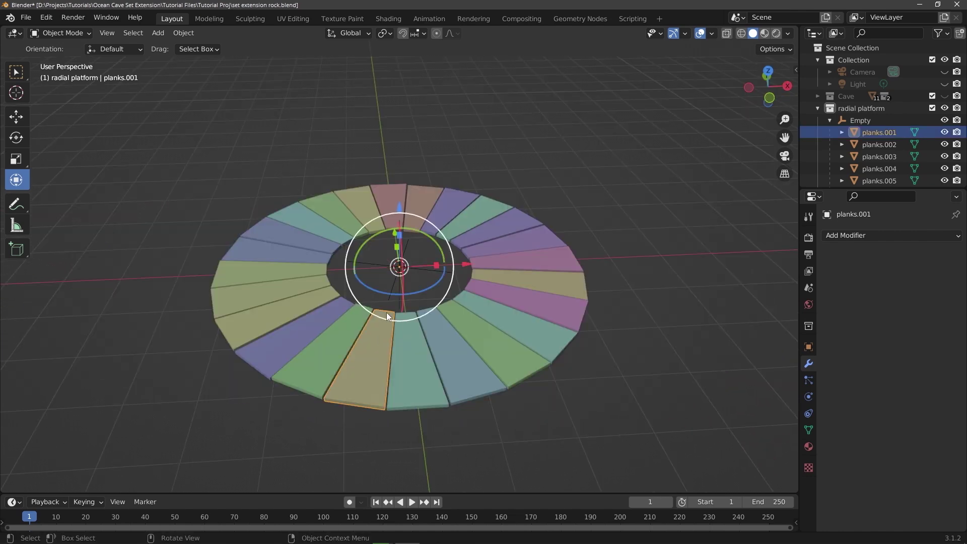
click(389, 18)
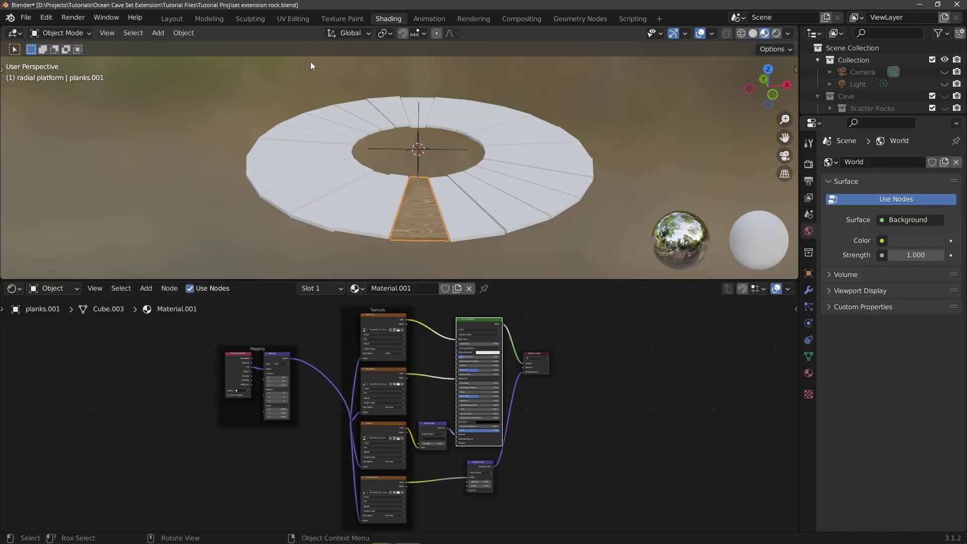
click(291, 19)
key(u)
click(669, 309)
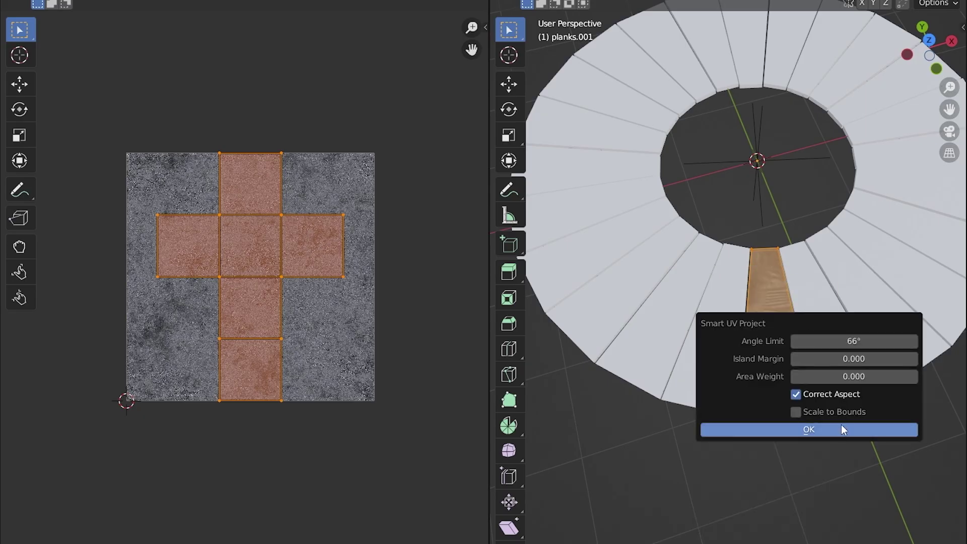
click(840, 429)
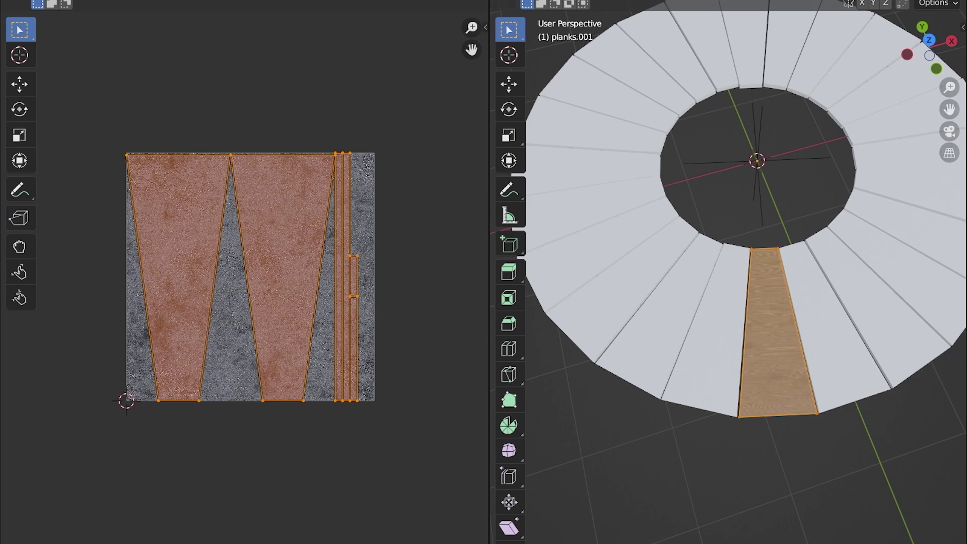
click(305, 220)
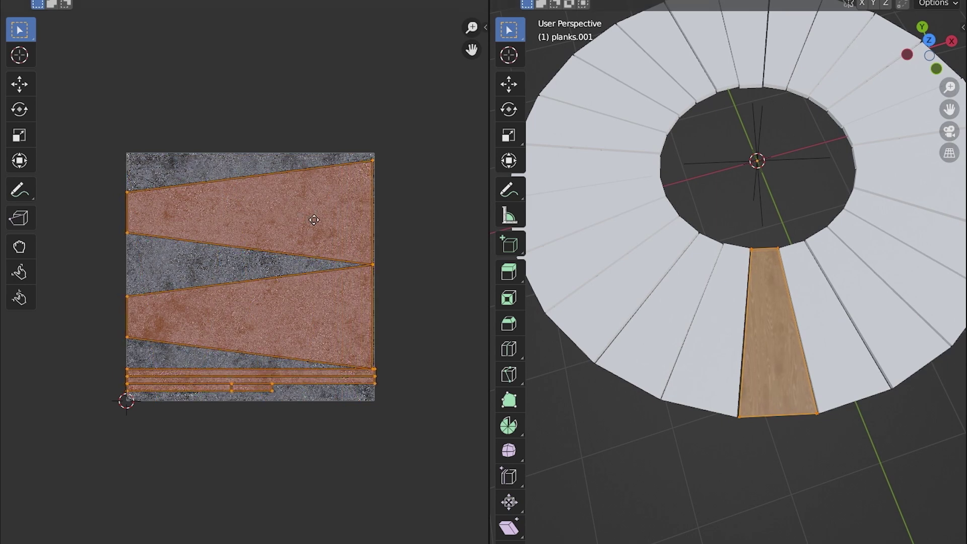
Select all planks with the wood plank active and link its material to them all.
scroll(770, 341, up, 3)
key(KP_Decimal)
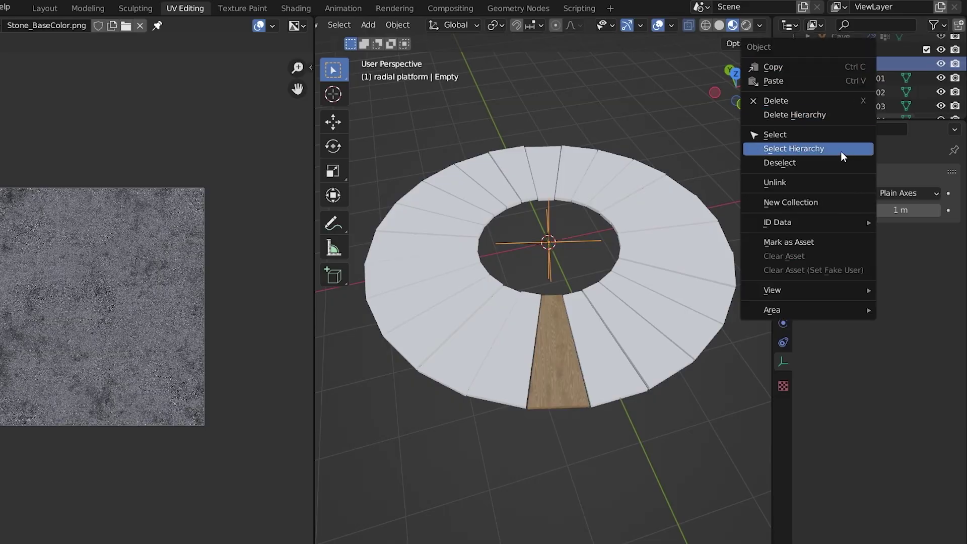
click(842, 151)
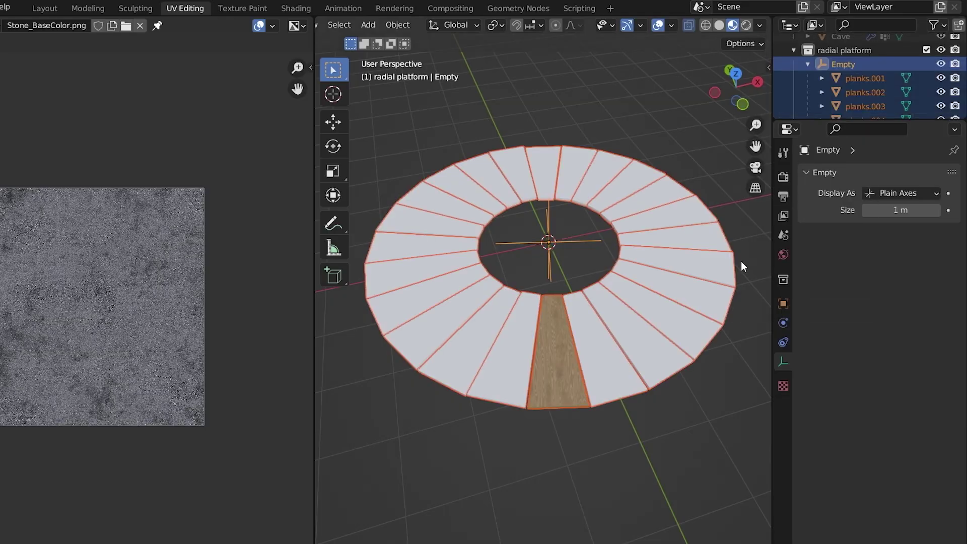
shift+click(554, 337)
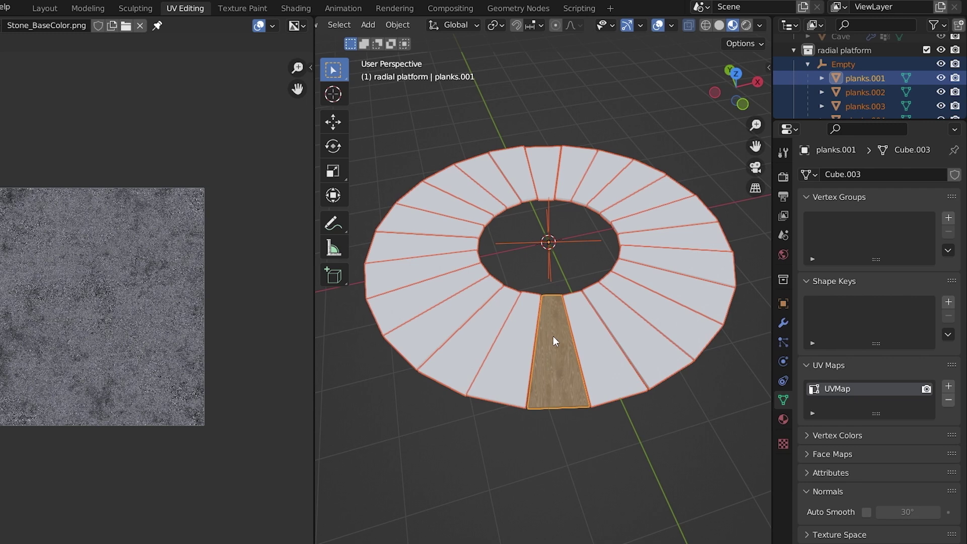
key(ctrl+l)
click(543, 370)
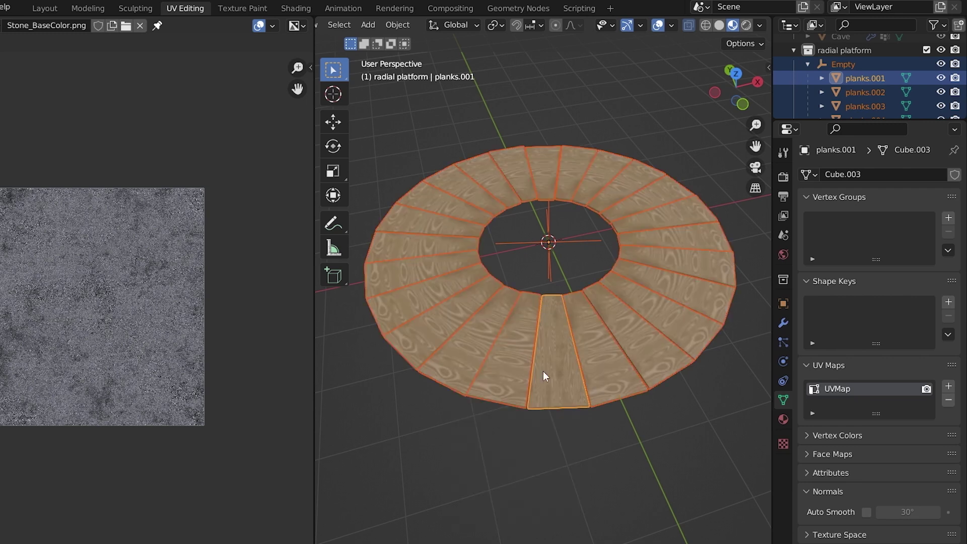
Copy the plank's UV maps onto every plank, then inspect the textured ring.
key(ctrl+l)
click(517, 484)
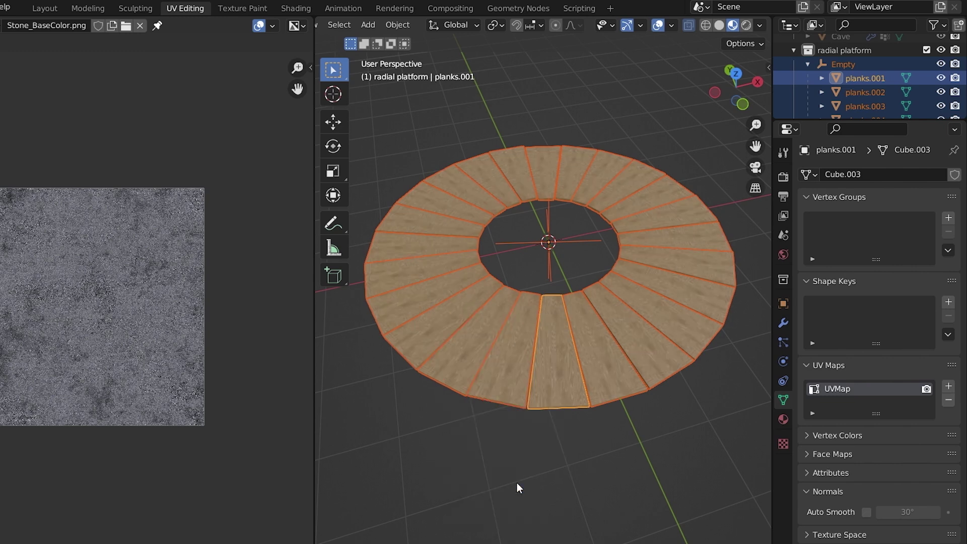
click(558, 472)
middle_drag(559, 473, 535, 373)
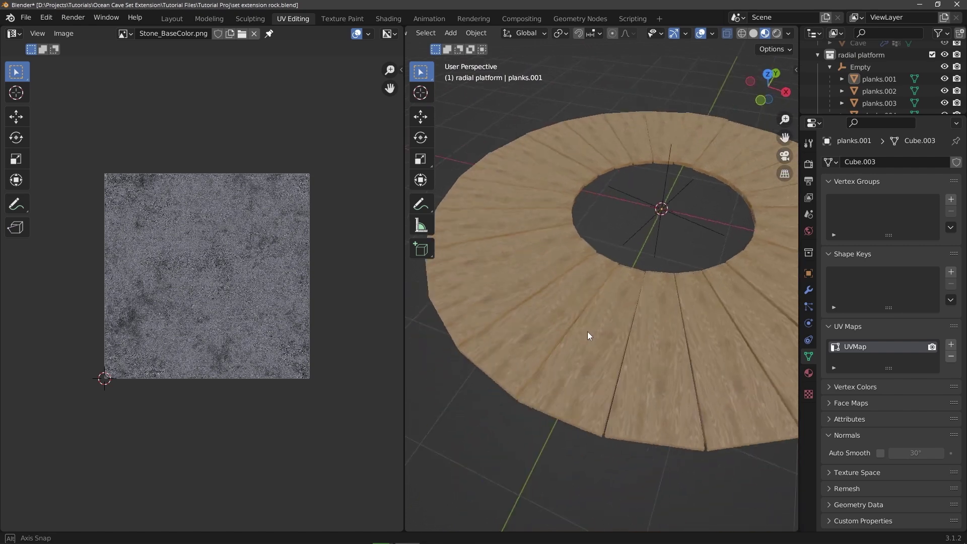
middle_drag(595, 334, 636, 333)
click(631, 334)
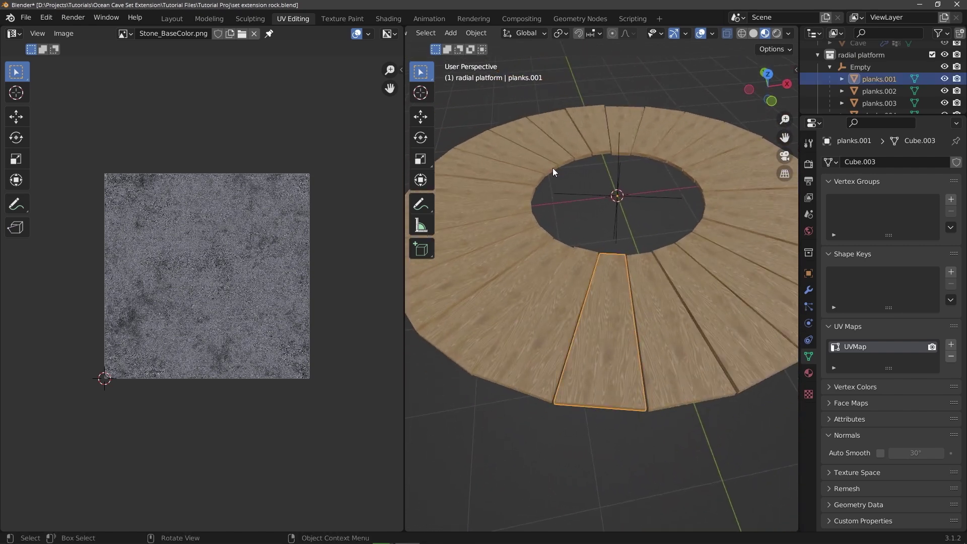
In Shading, wire Object Info Random through a ColorRamp into Base Color.
click(388, 19)
middle_drag(479, 199, 470, 201)
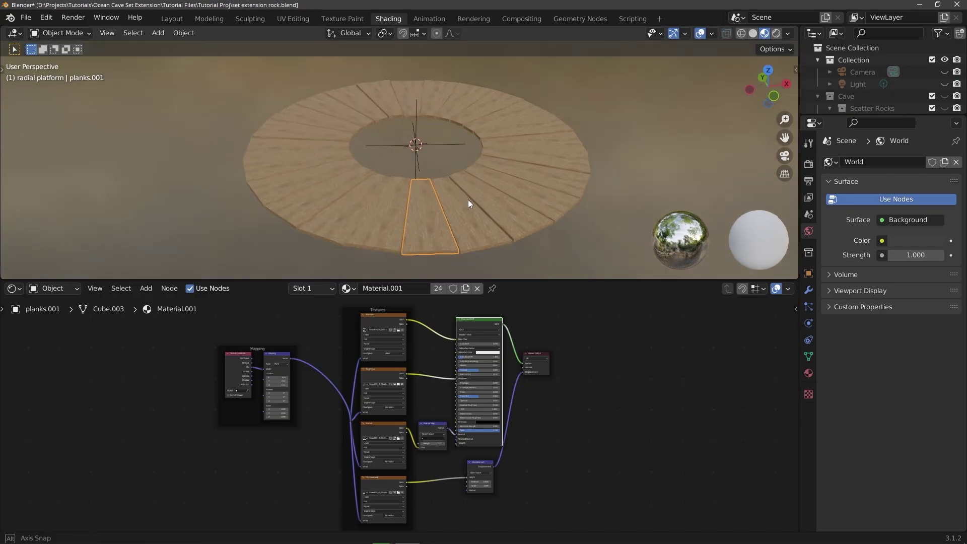
scroll(470, 201, up, 3)
scroll(478, 383, up, 4)
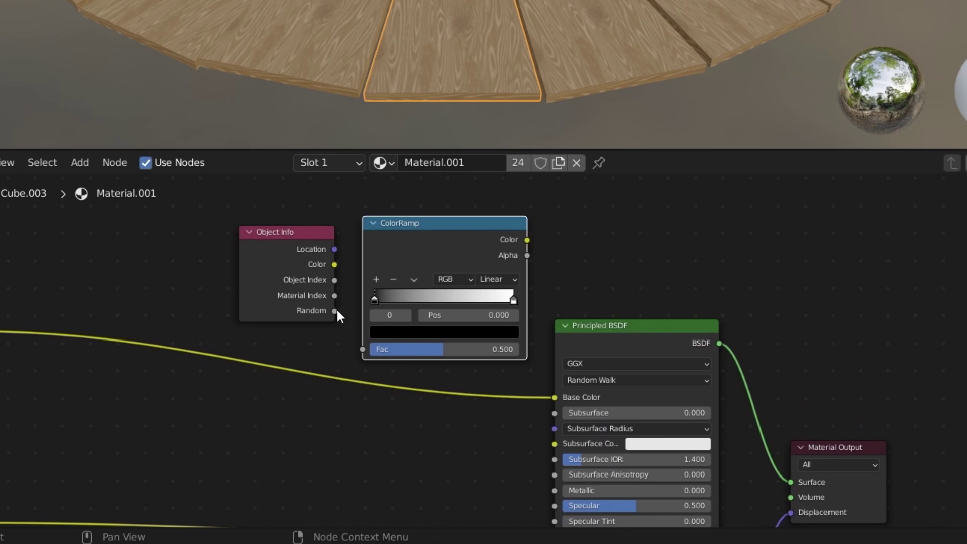
drag(335, 311, 362, 350)
drag(527, 240, 554, 397)
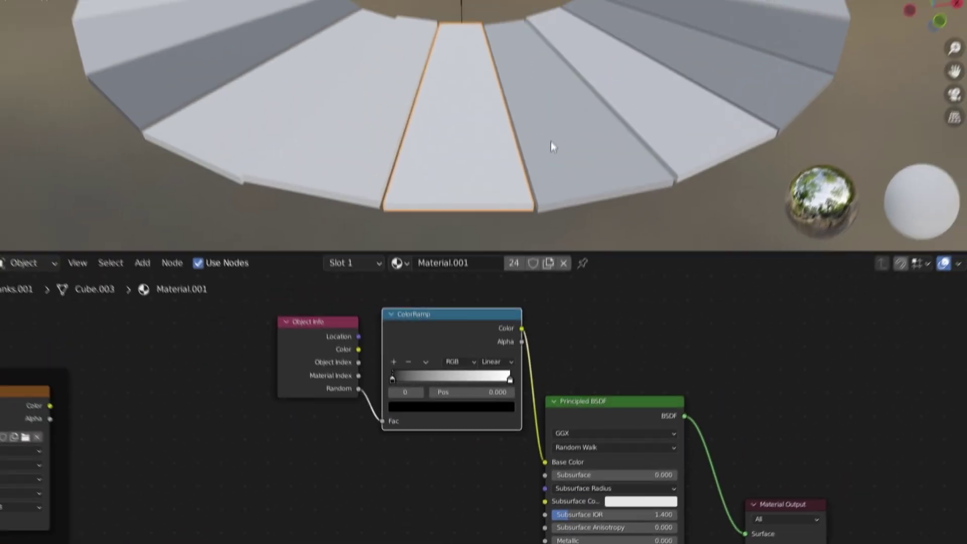
Add a Multiply Mix node combining the wood texture and ColorRamp into Base Color.
mouse_move(551, 146)
middle_down()
mouse_move(569, 145)
mouse_move(583, 178)
mouse_move(609, 145)
mouse_move(556, 146)
middle_up()
mouse_move(552, 199)
middle_down()
mouse_move(512, 203)
mouse_move(565, 203)
middle_up()
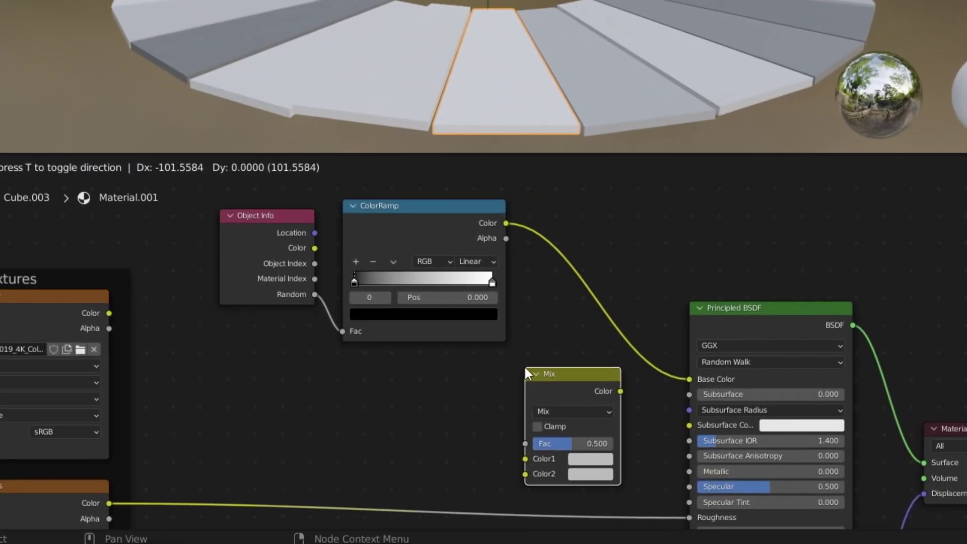
click(522, 406)
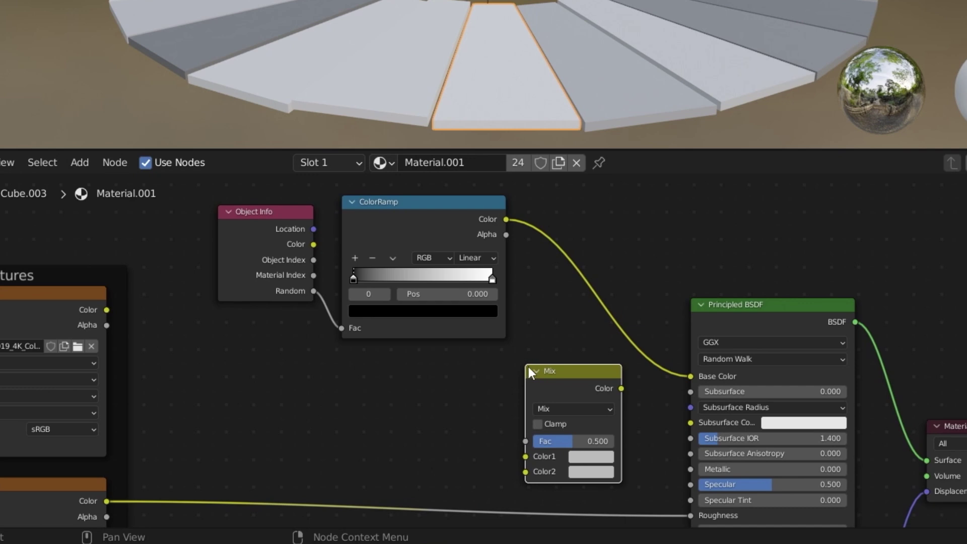
drag(621, 388, 691, 376)
drag(590, 371, 621, 350)
drag(506, 219, 557, 452)
drag(107, 310, 610, 420)
click(598, 388)
click(588, 337)
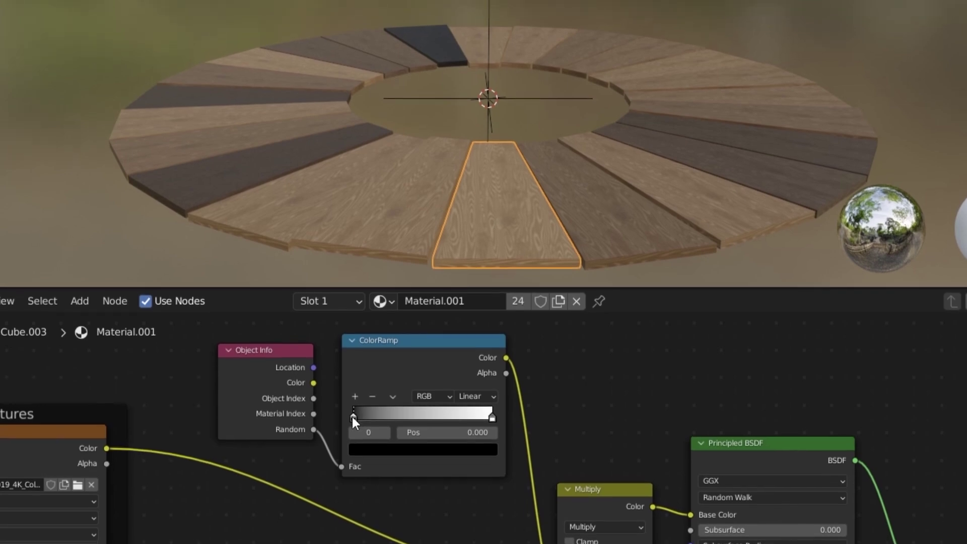
Change the ColorRamp's dark stop to a brighter tan orange.
click(413, 449)
drag(467, 343, 468, 281)
drag(406, 306, 395, 321)
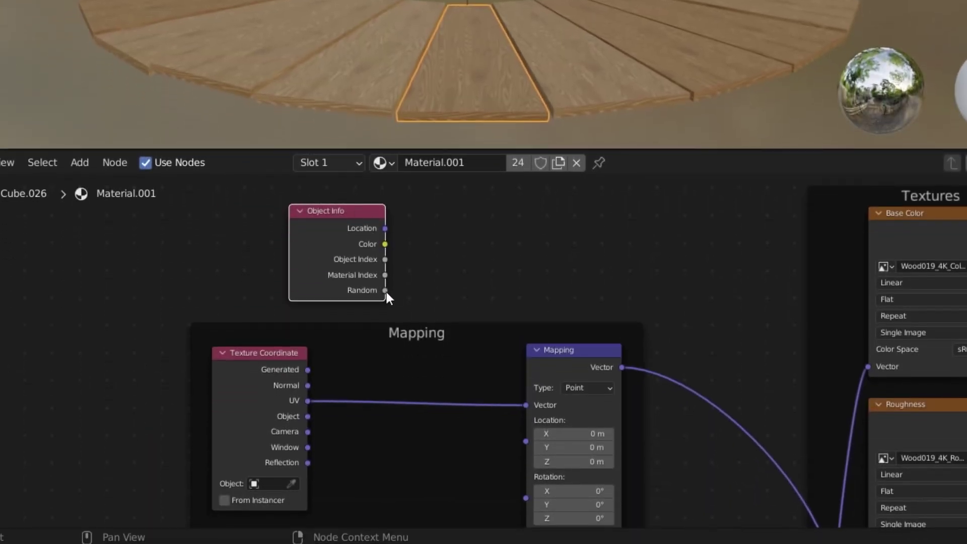
Link Object Info Random to Mapping Location and insert a Math node on that link.
drag(386, 291, 526, 441)
key(shift+a)
text(m)
key(Return)
click(423, 301)
drag(493, 312, 493, 215)
Set the Math node to Multiply with a value of 5.4.
click(492, 250)
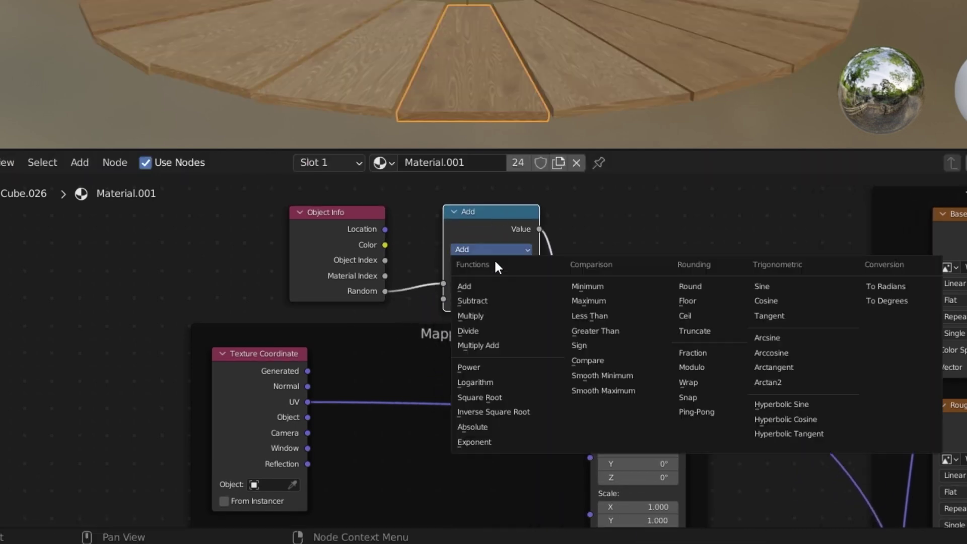
click(496, 316)
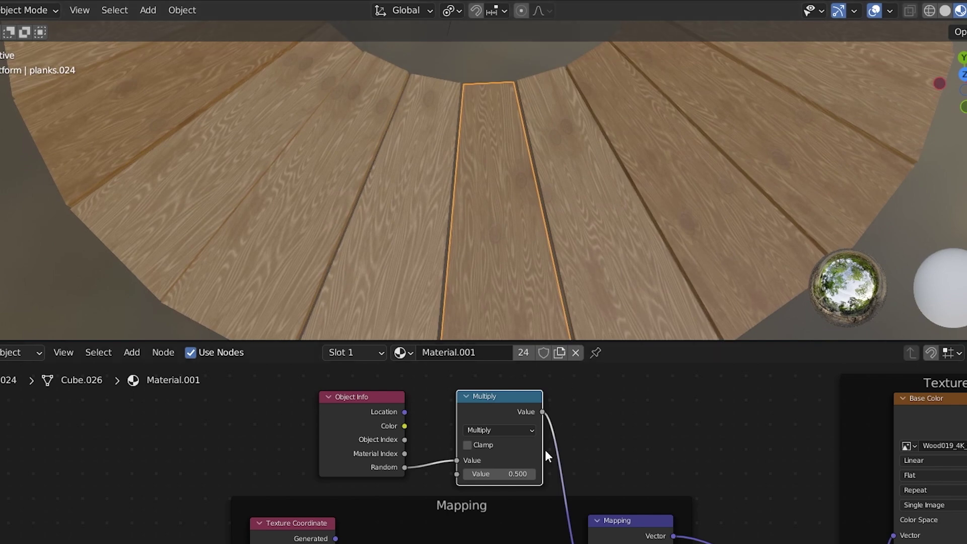
click(531, 474)
text(5.4)
key(Return)
scroll(548, 204, down, 3)
scroll(550, 212, down, 3)
drag(383, 381, 512, 415)
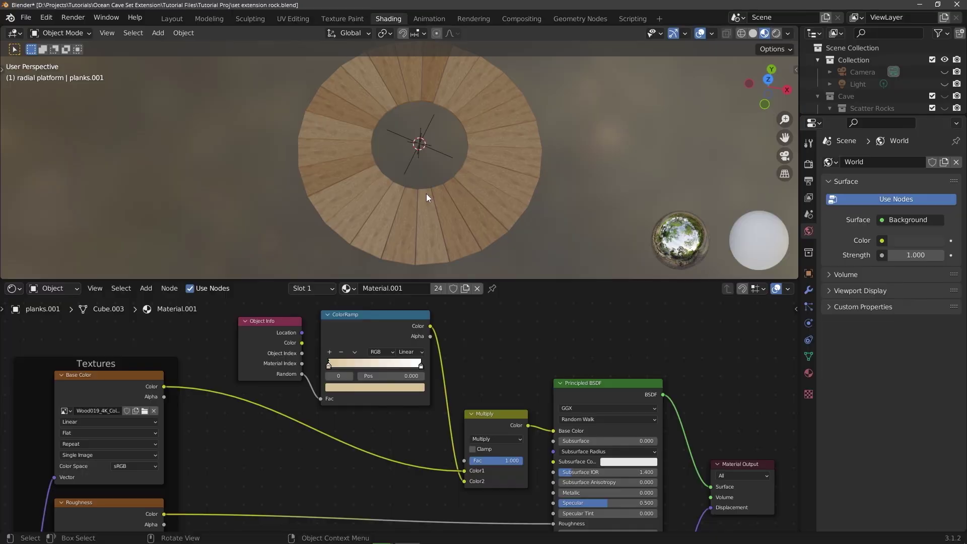
middle_drag(427, 193, 429, 158)
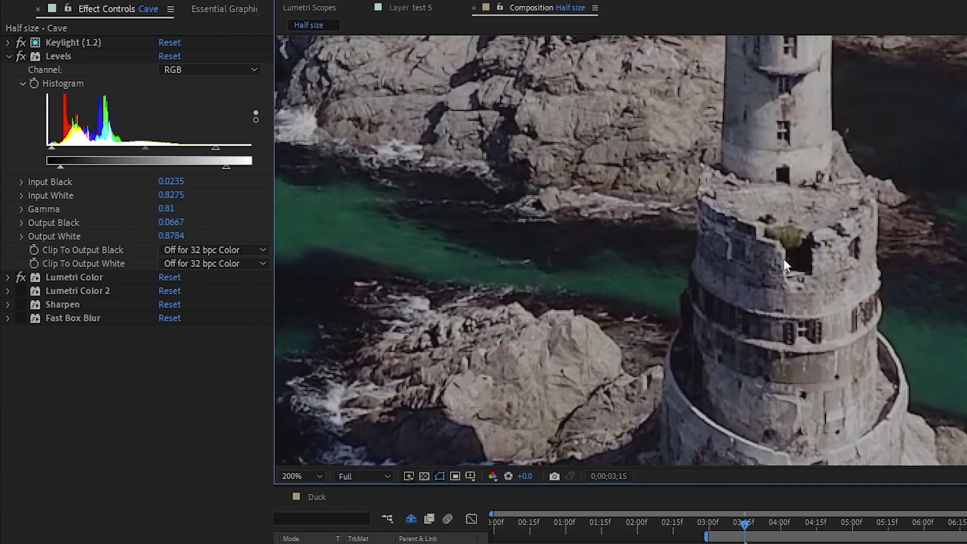
scroll(472, 258, down, 3)
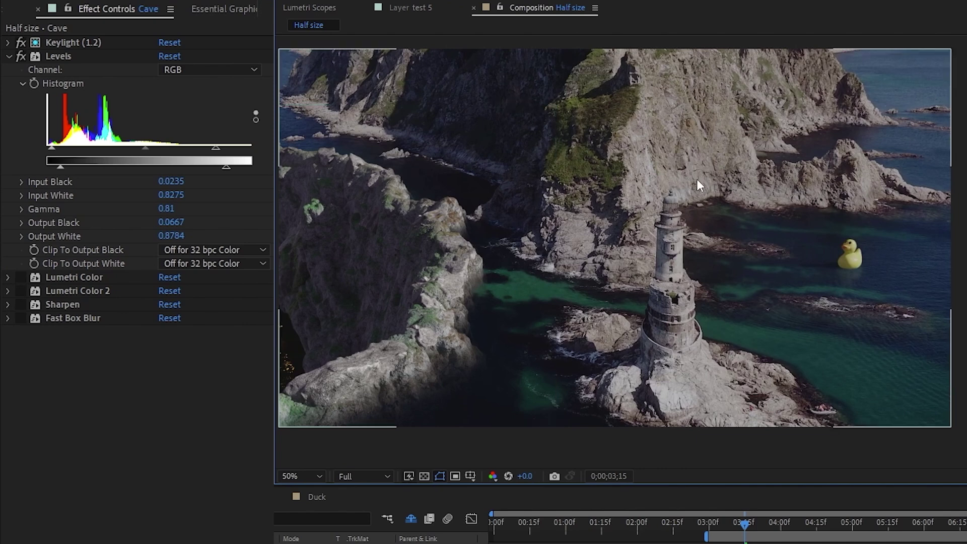
scroll(380, 276, up, 2)
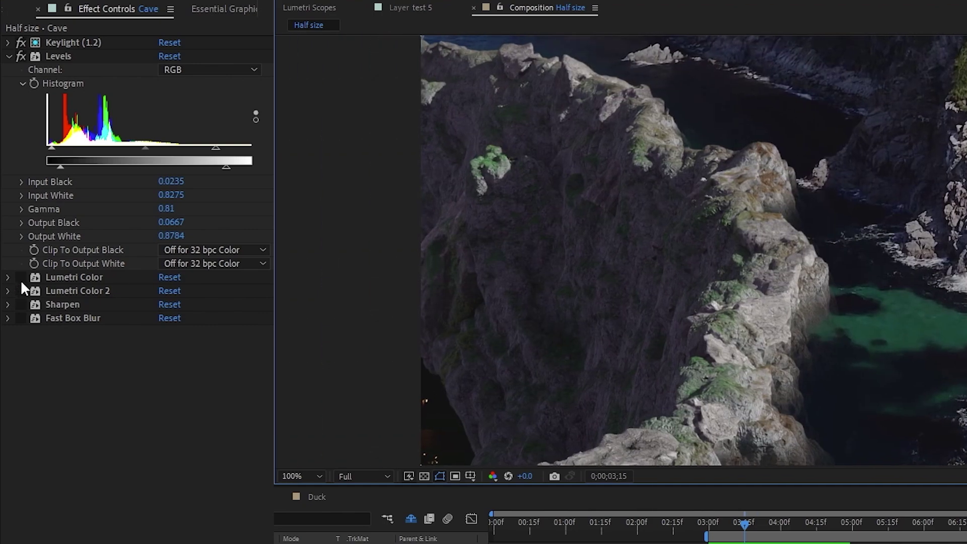
Toggle Lumetri Color 2, then flick the Color Wheels grade off and on, leaving it active.
click(19, 291)
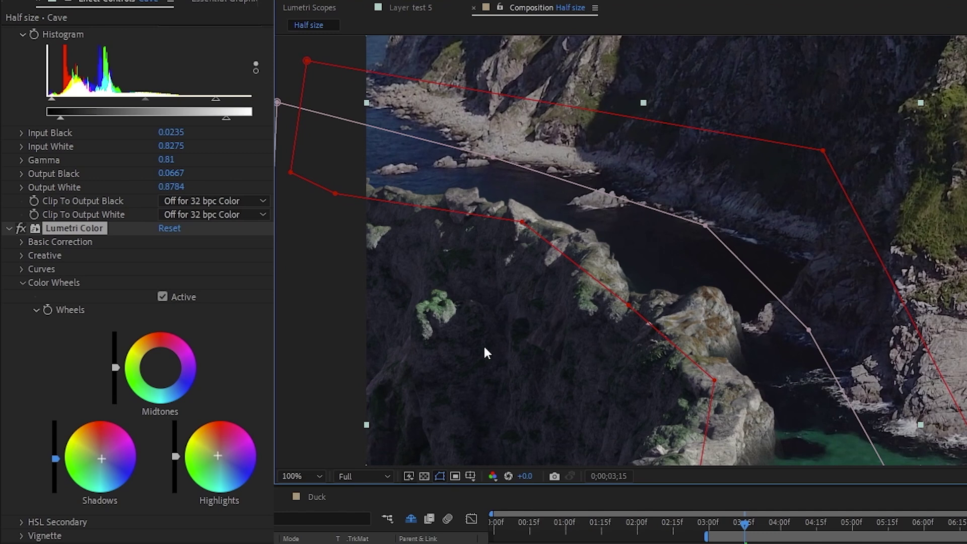
click(162, 297)
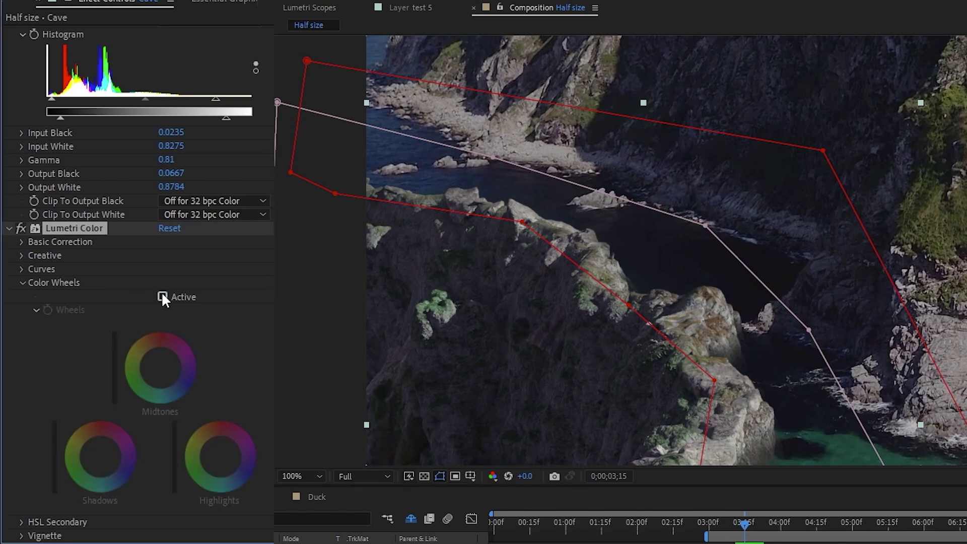
click(162, 297)
click(162, 297)
click(162, 296)
click(162, 297)
click(162, 296)
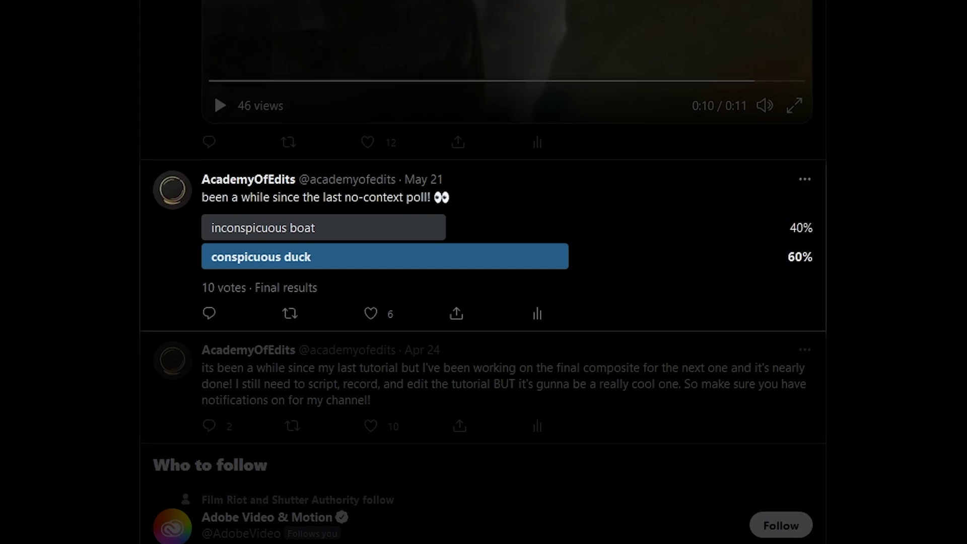
Scroll back up from the duck poll to the Twitter profile header.
scroll(480, 284, up, 6)
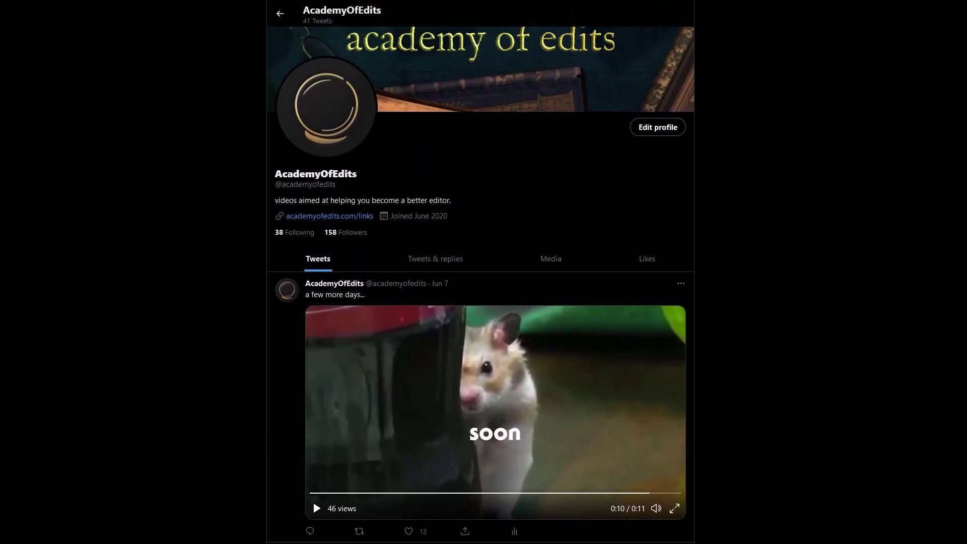
scroll(481, 285, up, 1)
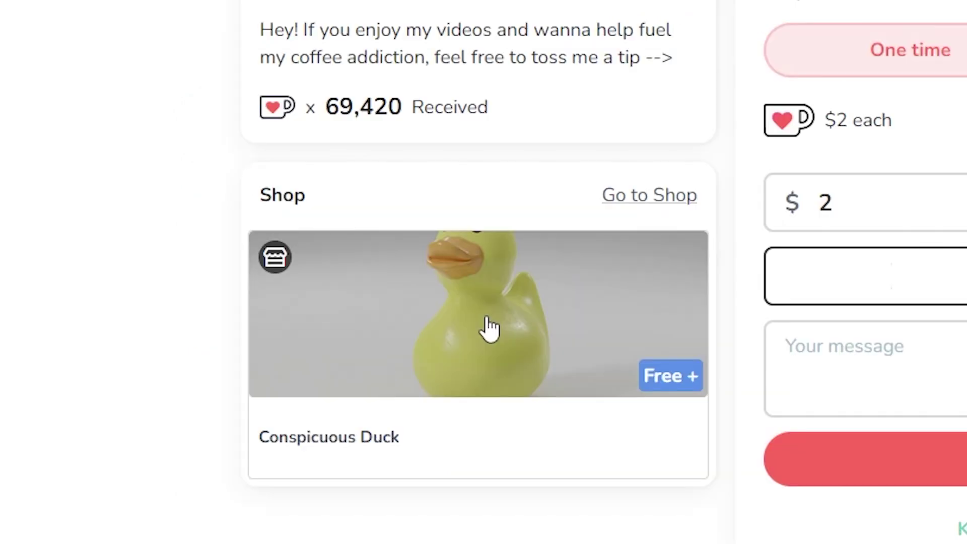
Open the Conspicuous Duck product and browse its preview images, including the texture maps.
click(460, 267)
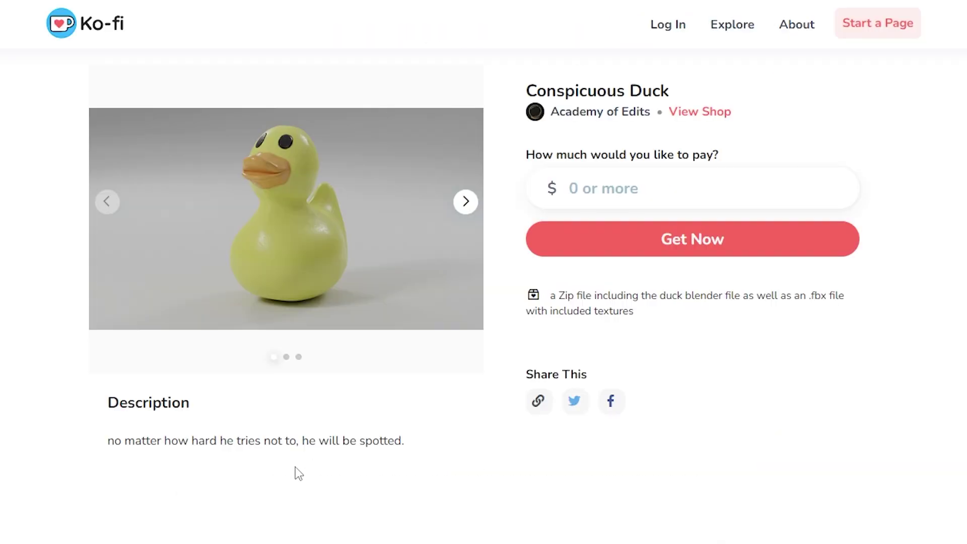
click(466, 202)
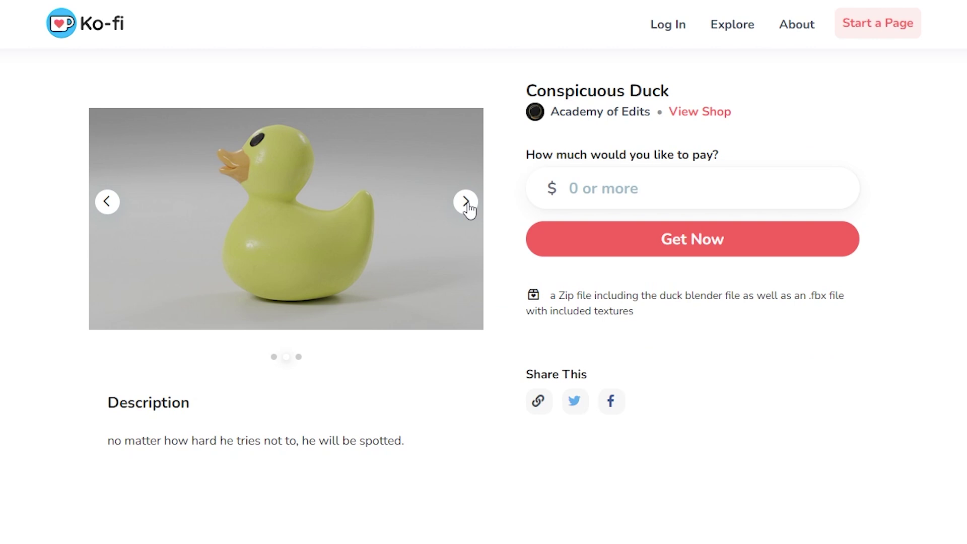
click(467, 202)
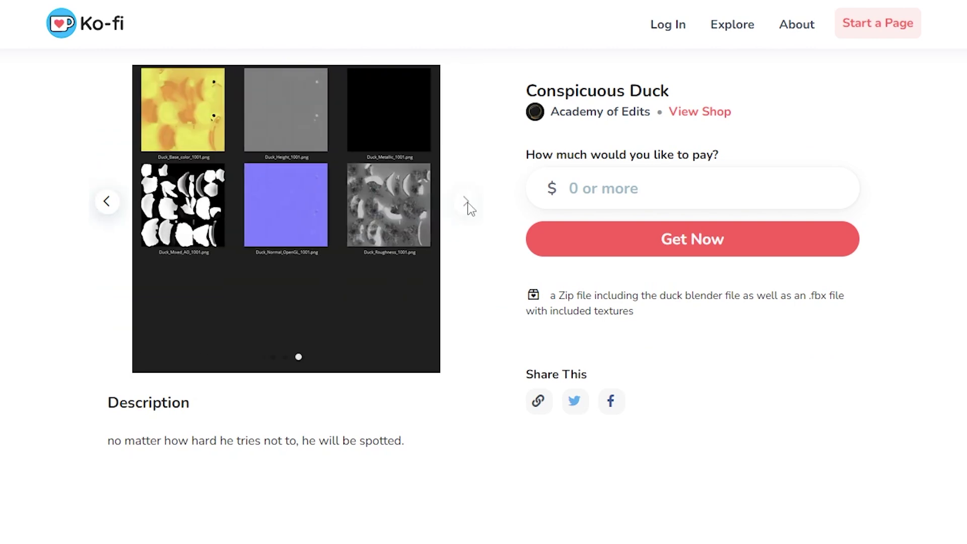
click(104, 202)
click(102, 201)
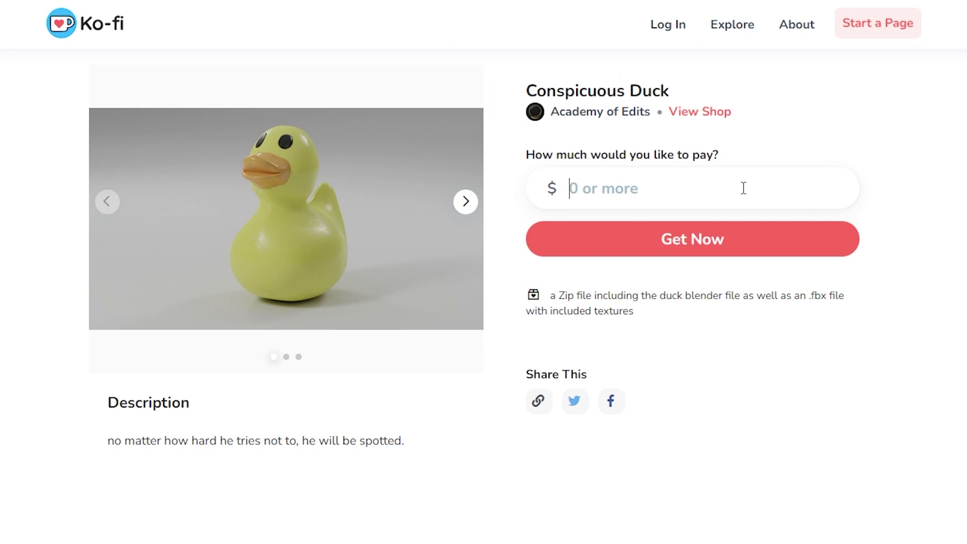
Start typing a supporter nickname into the tip form's name field.
text(0)
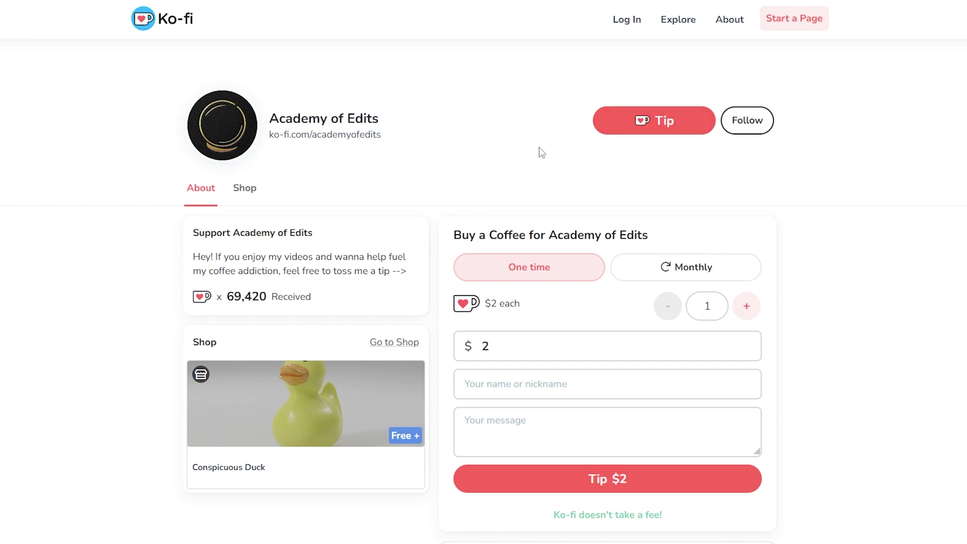
click(544, 388)
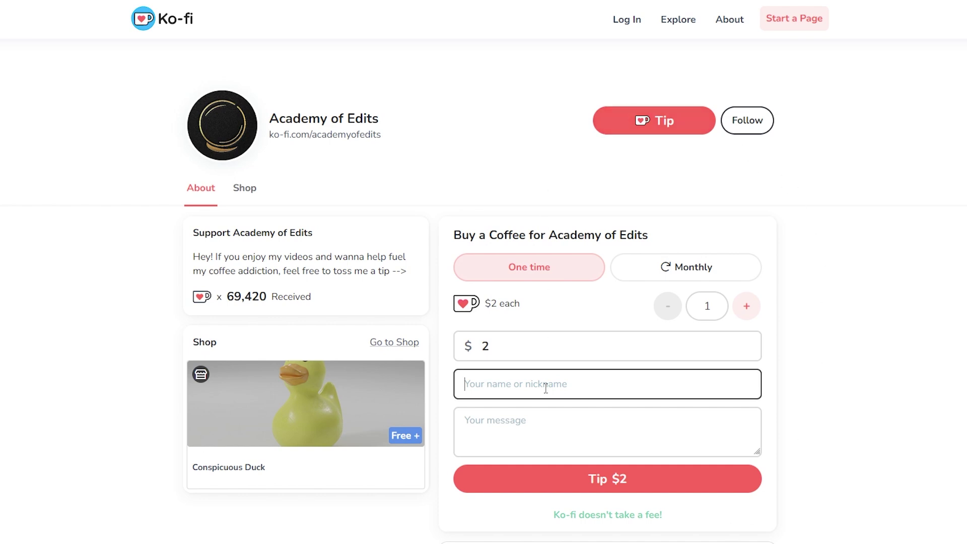
text(sugar da)
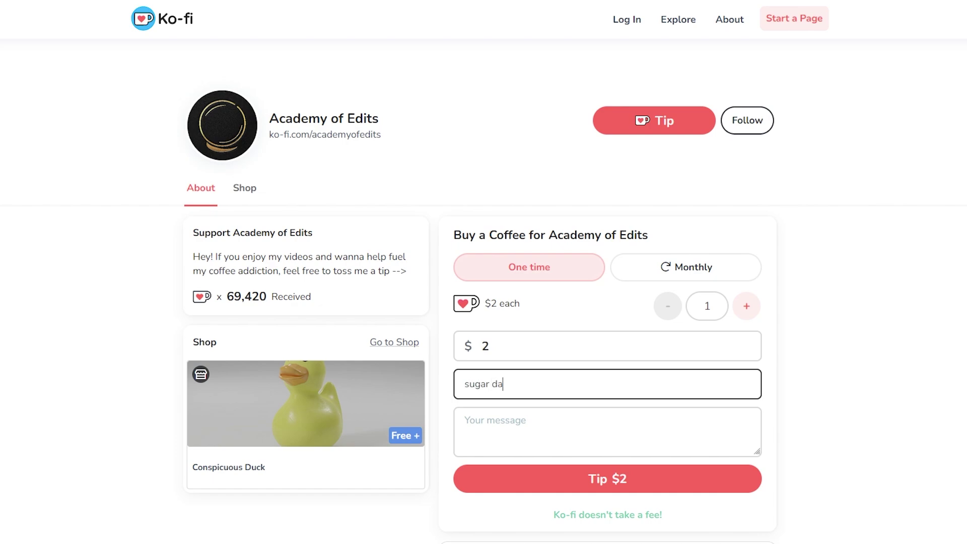